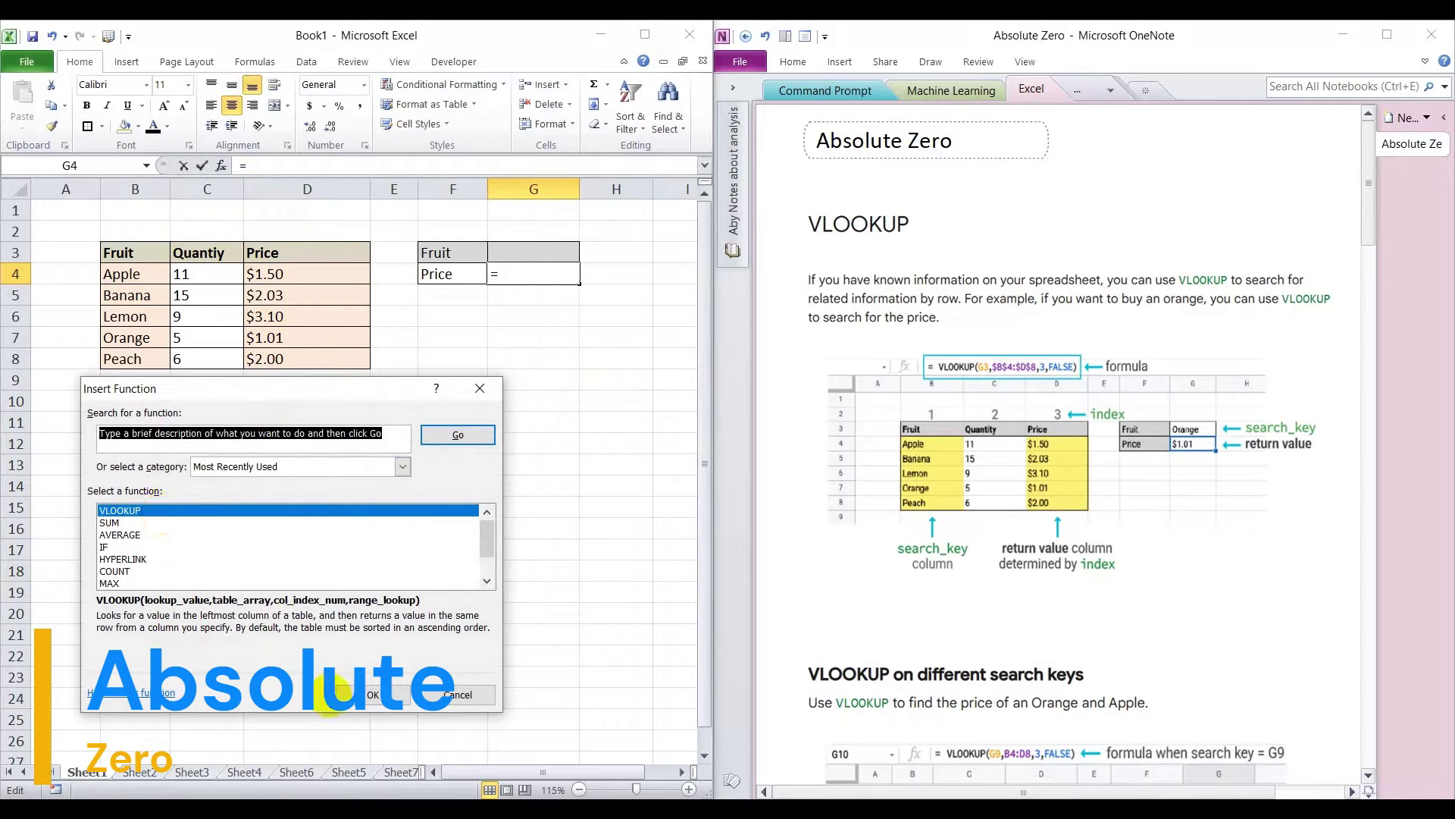
Insert the VLOOKUP function in the Price cell G4 and set its lookup value to G3
left_click(372, 696)
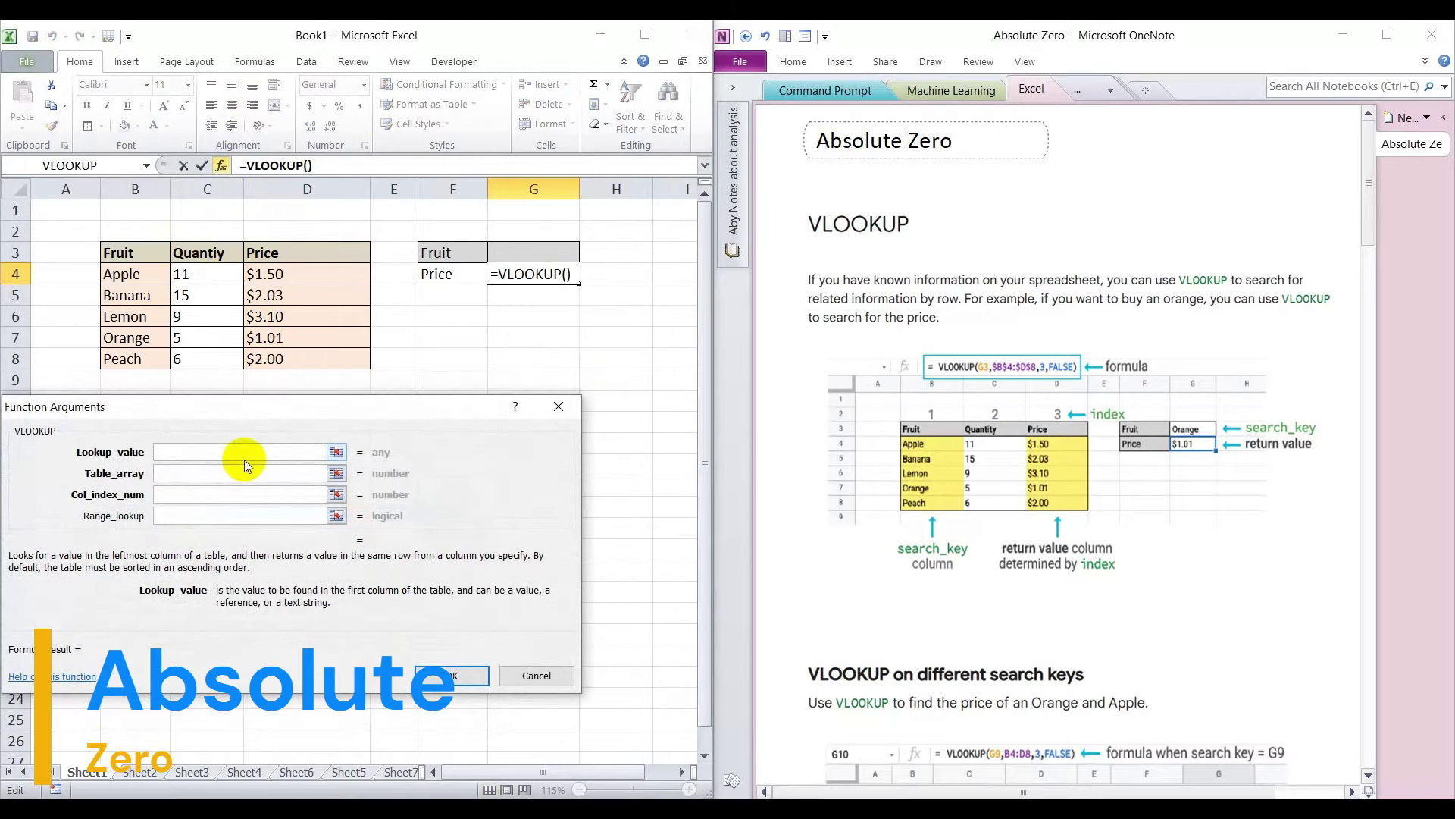
left_click_drag(234, 406, 267, 389)
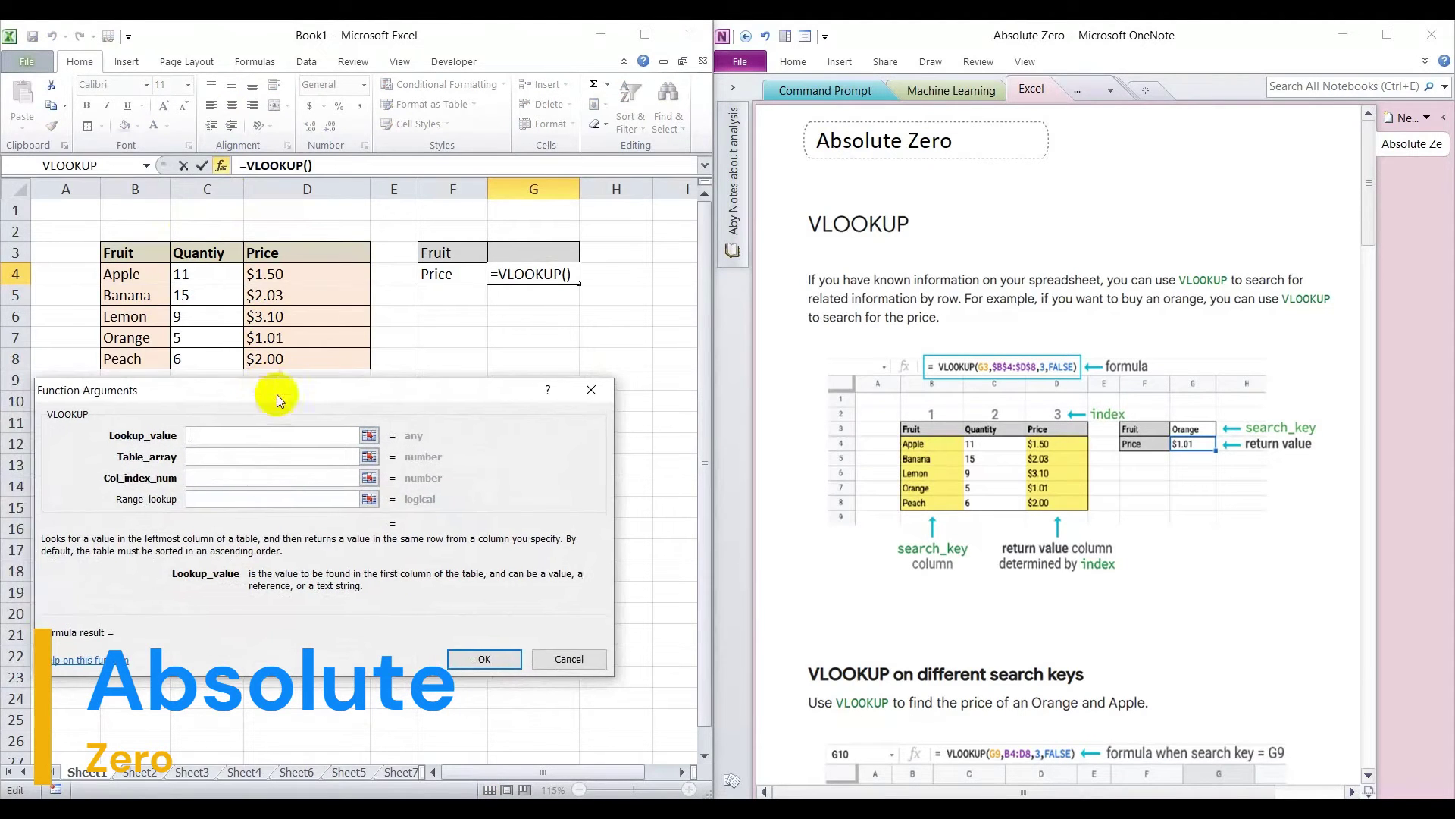
left_click(530, 252)
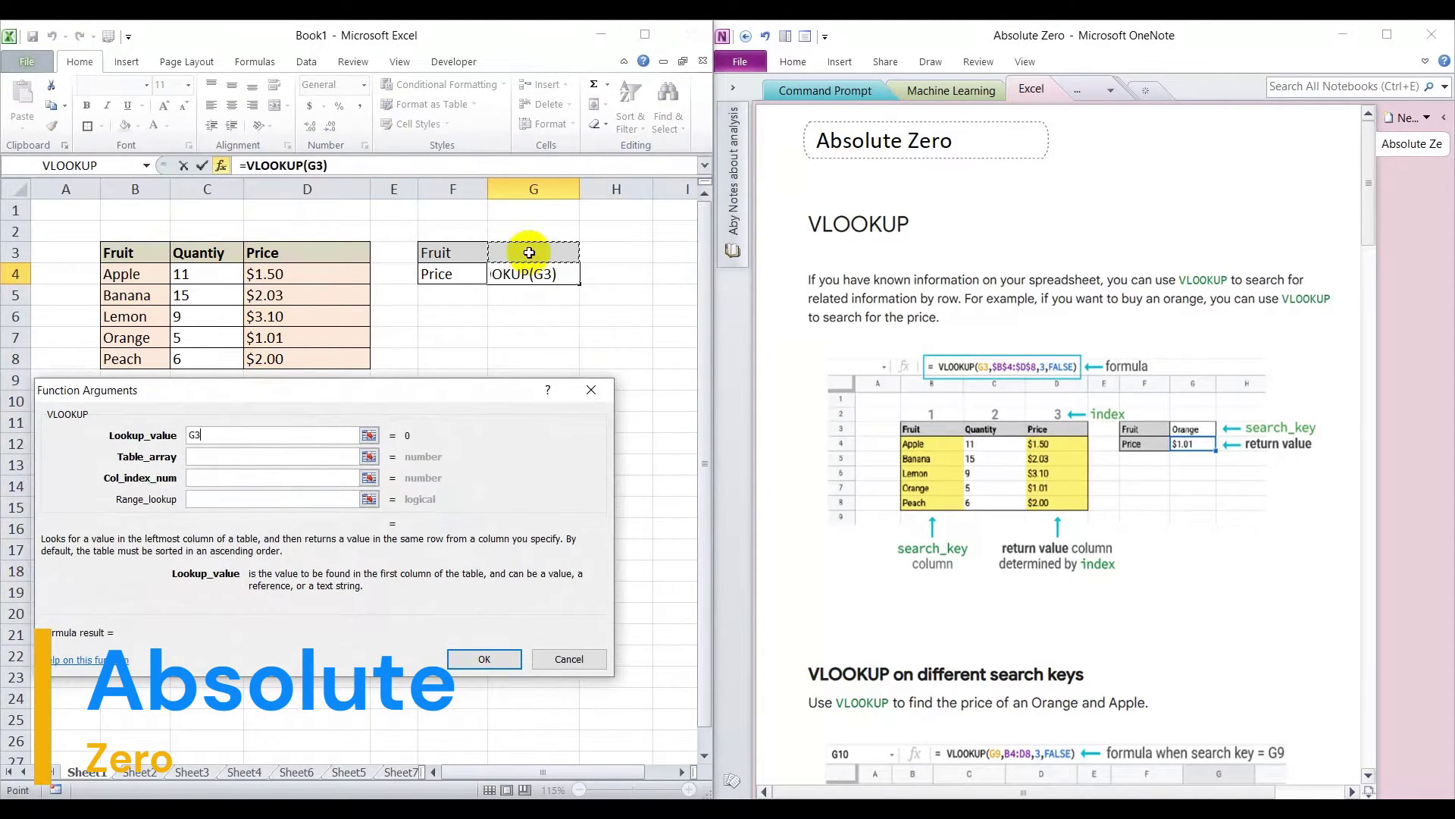
Set the VLOOKUP table array to the fruit table with headers as the absolute reference $B$3:$D$8
left_click(370, 458)
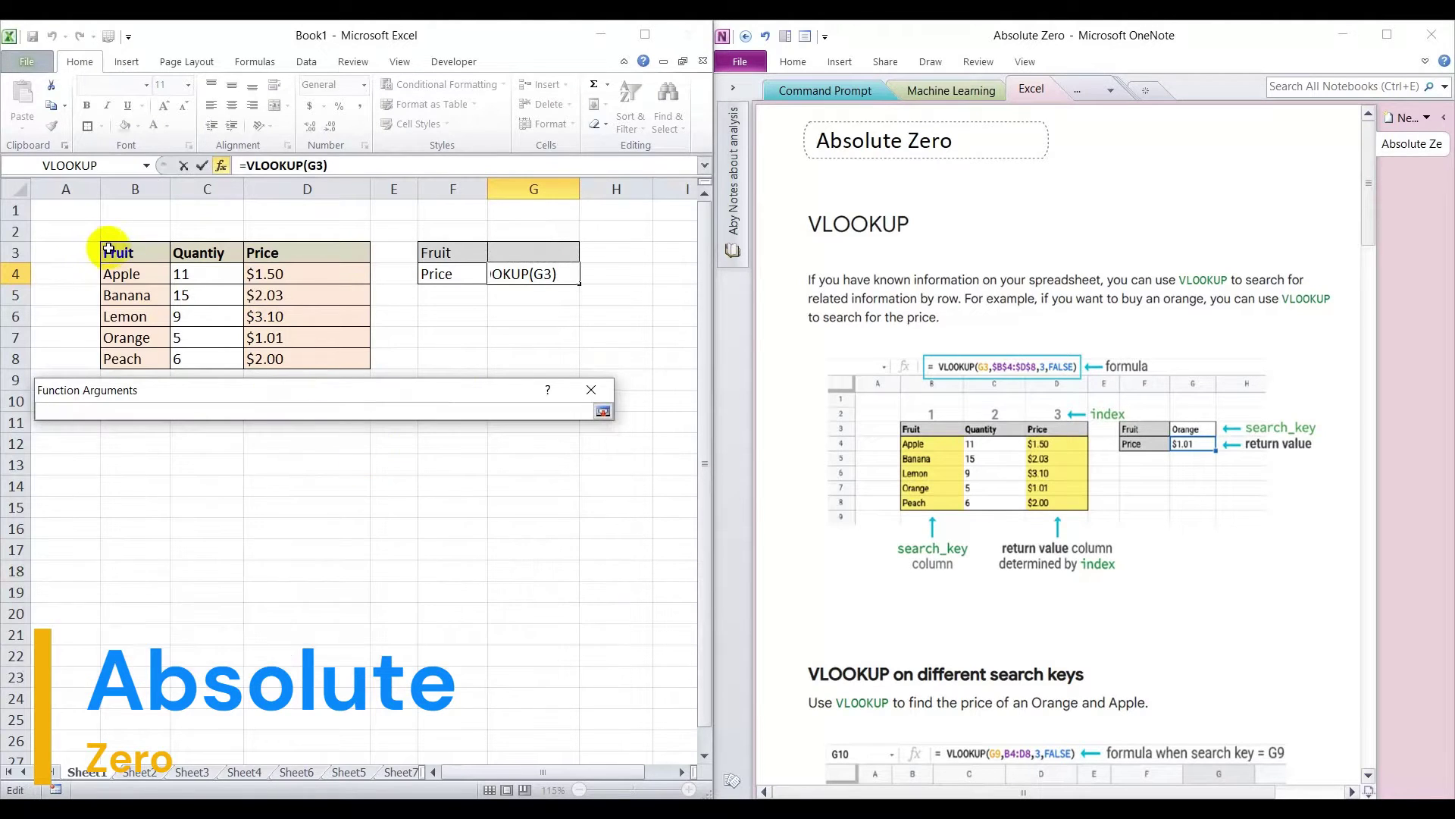
left_click_drag(110, 253, 338, 355)
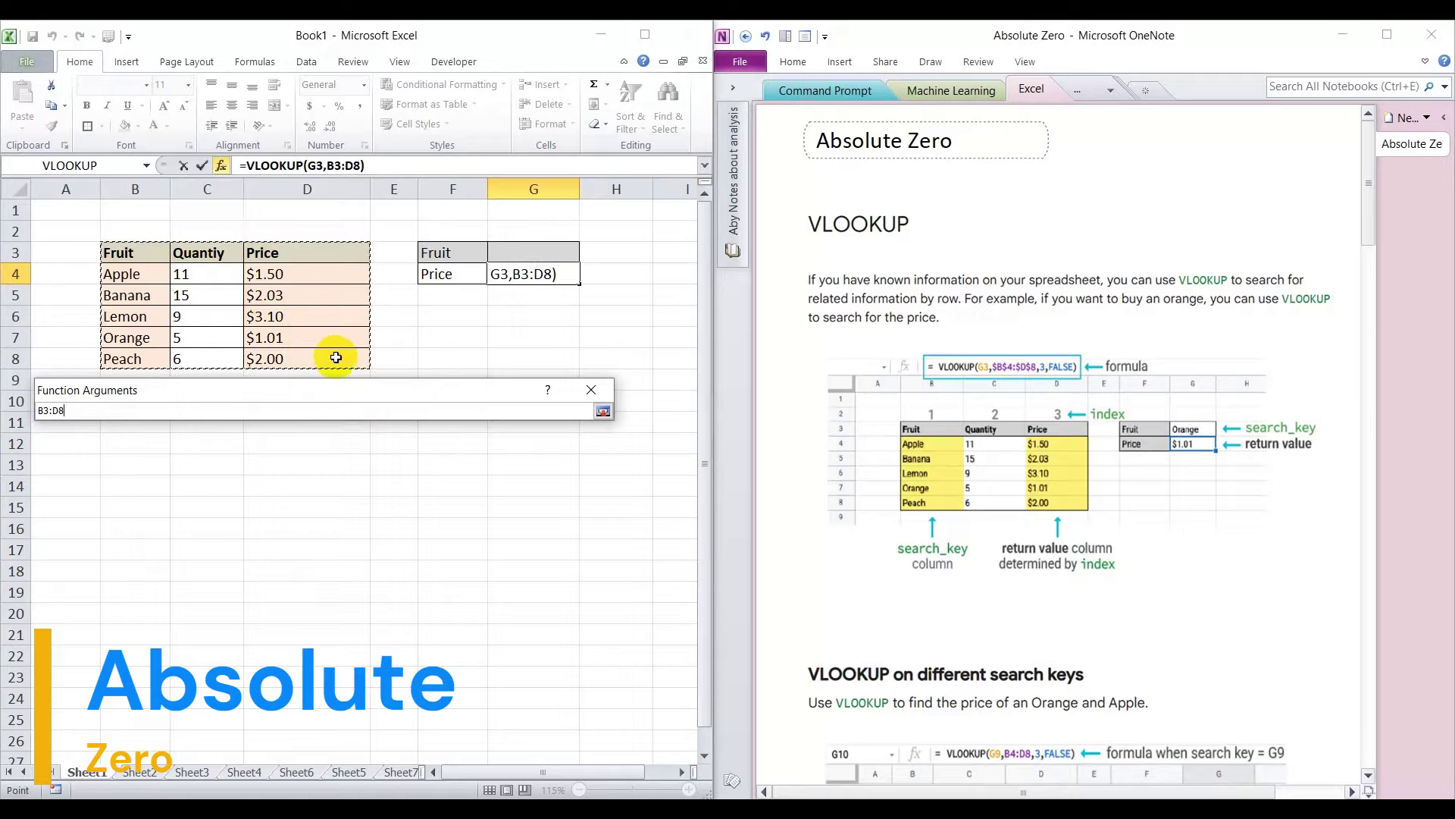
key("Return")
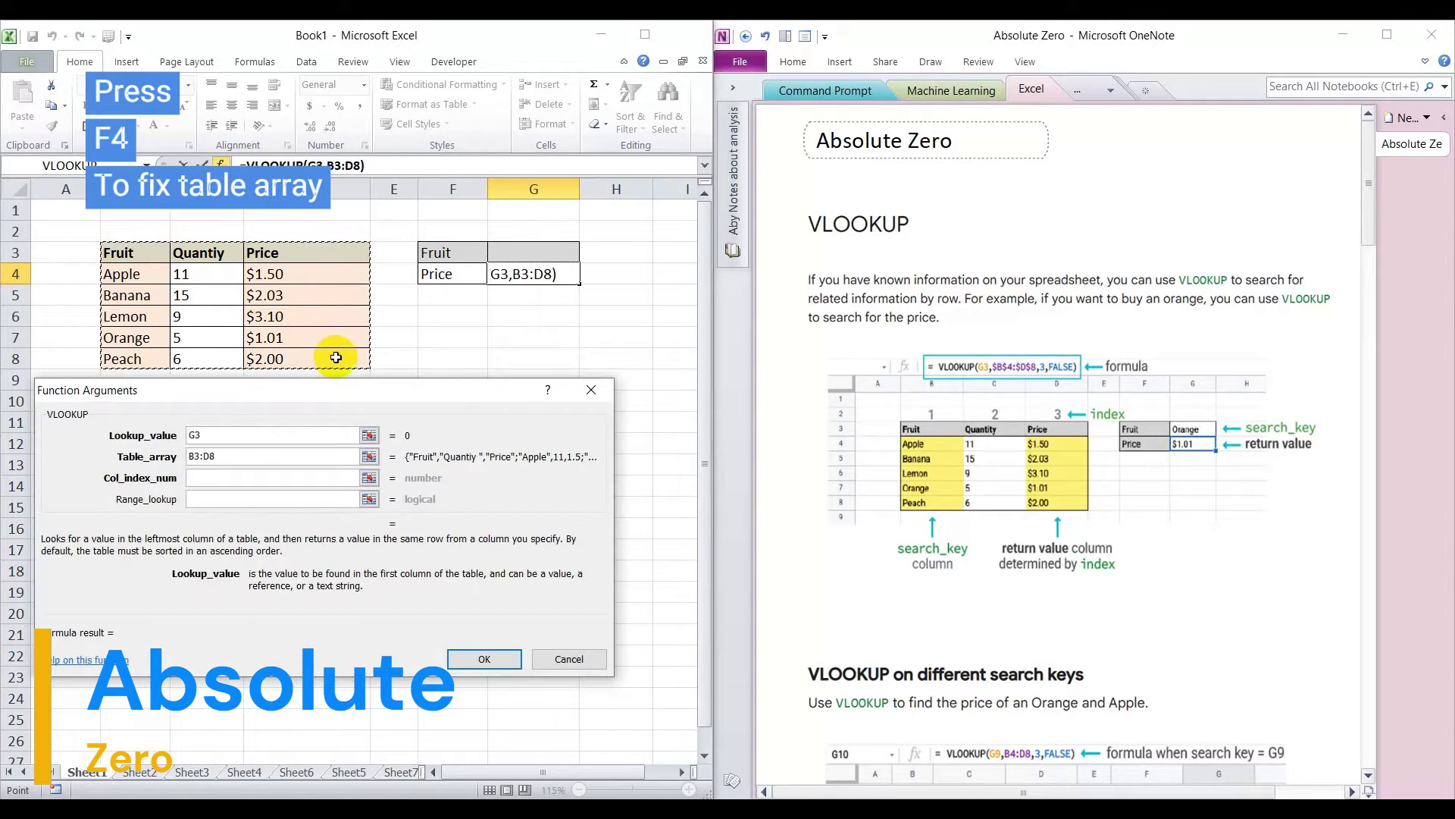
left_click_drag(217, 455, 195, 453)
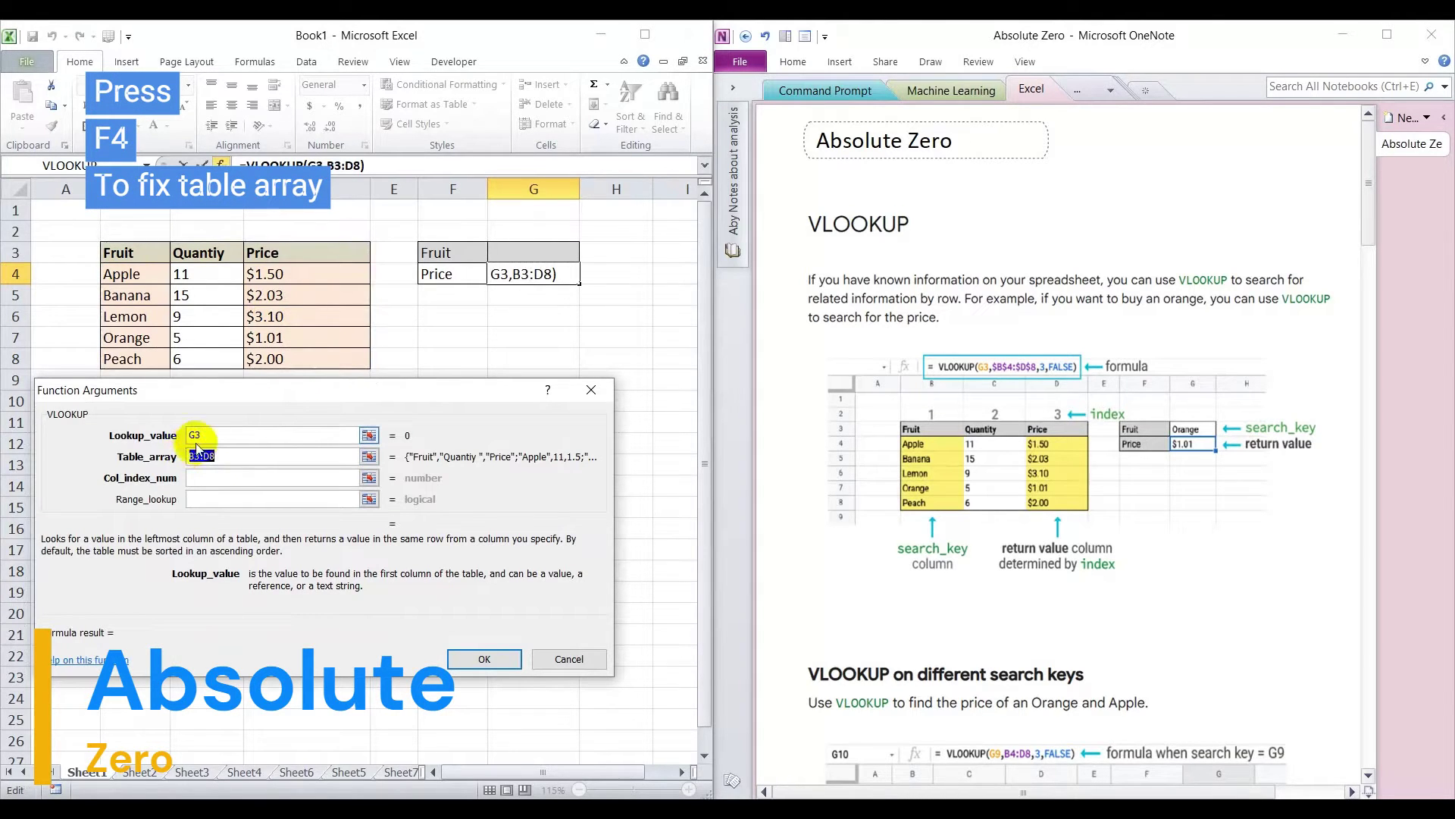
key("F4")
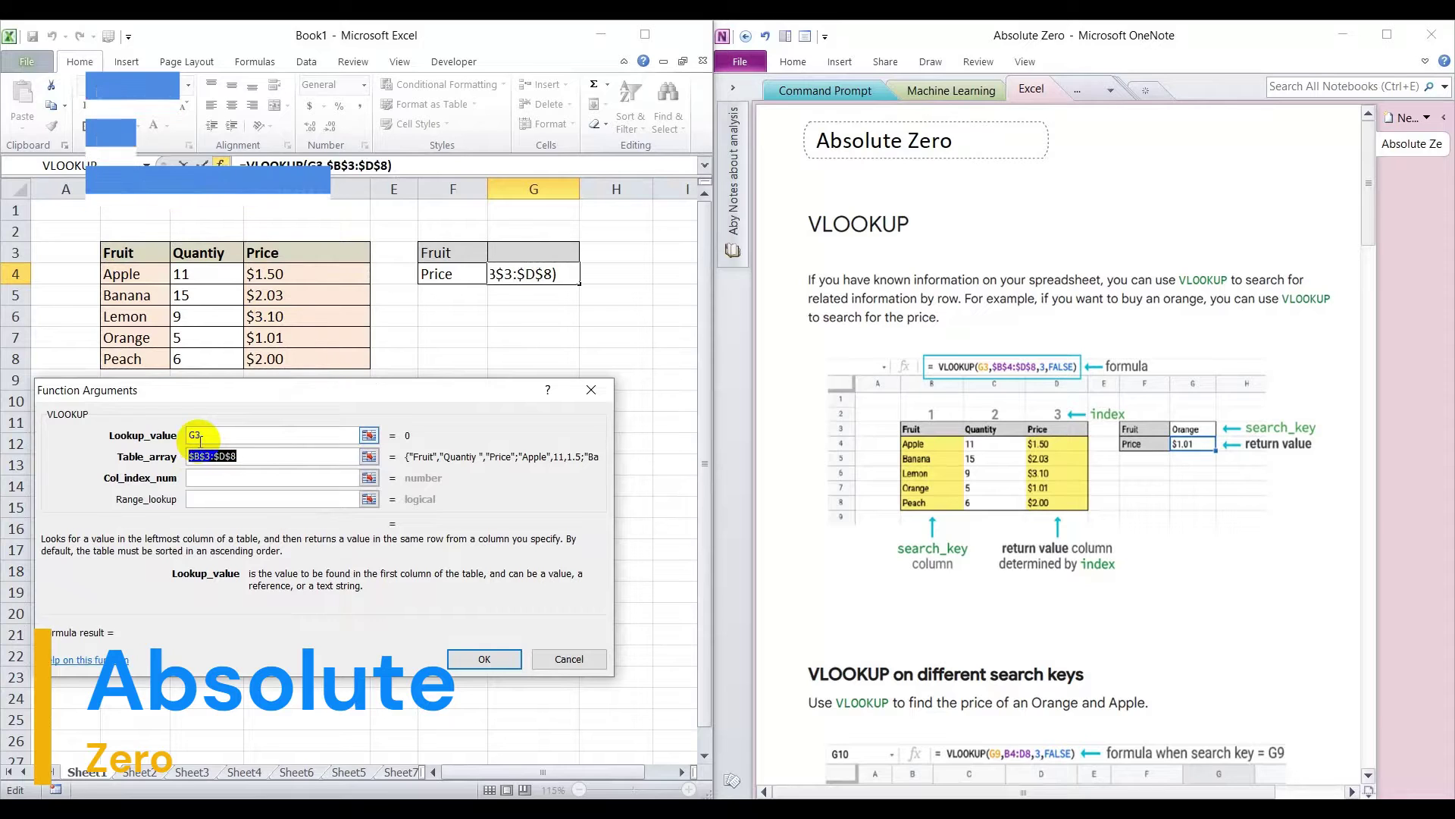
Set the column index number to 3 and the range lookup to False, and complete the VLOOKUP formula
left_click(338, 480)
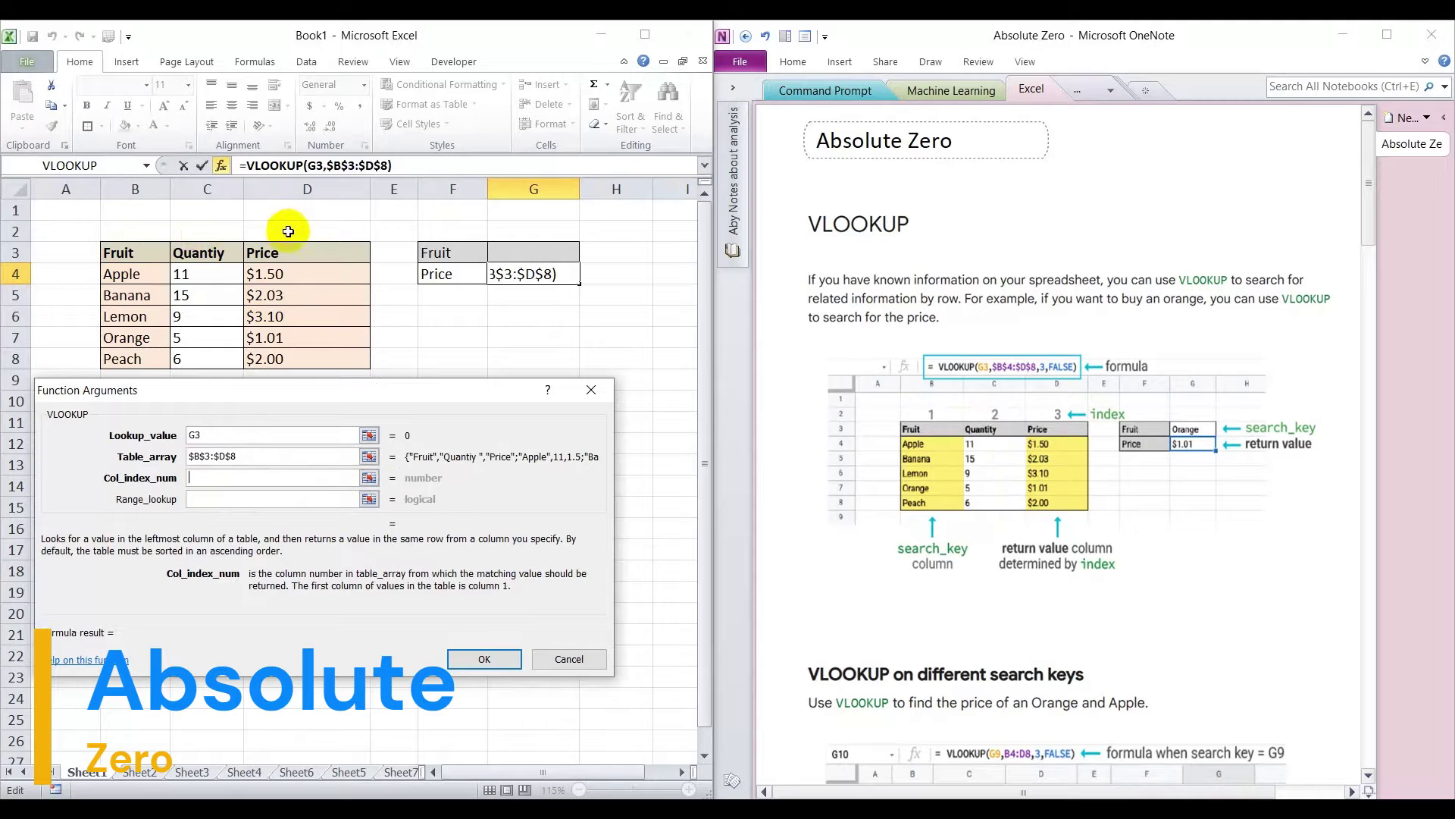
type("3")
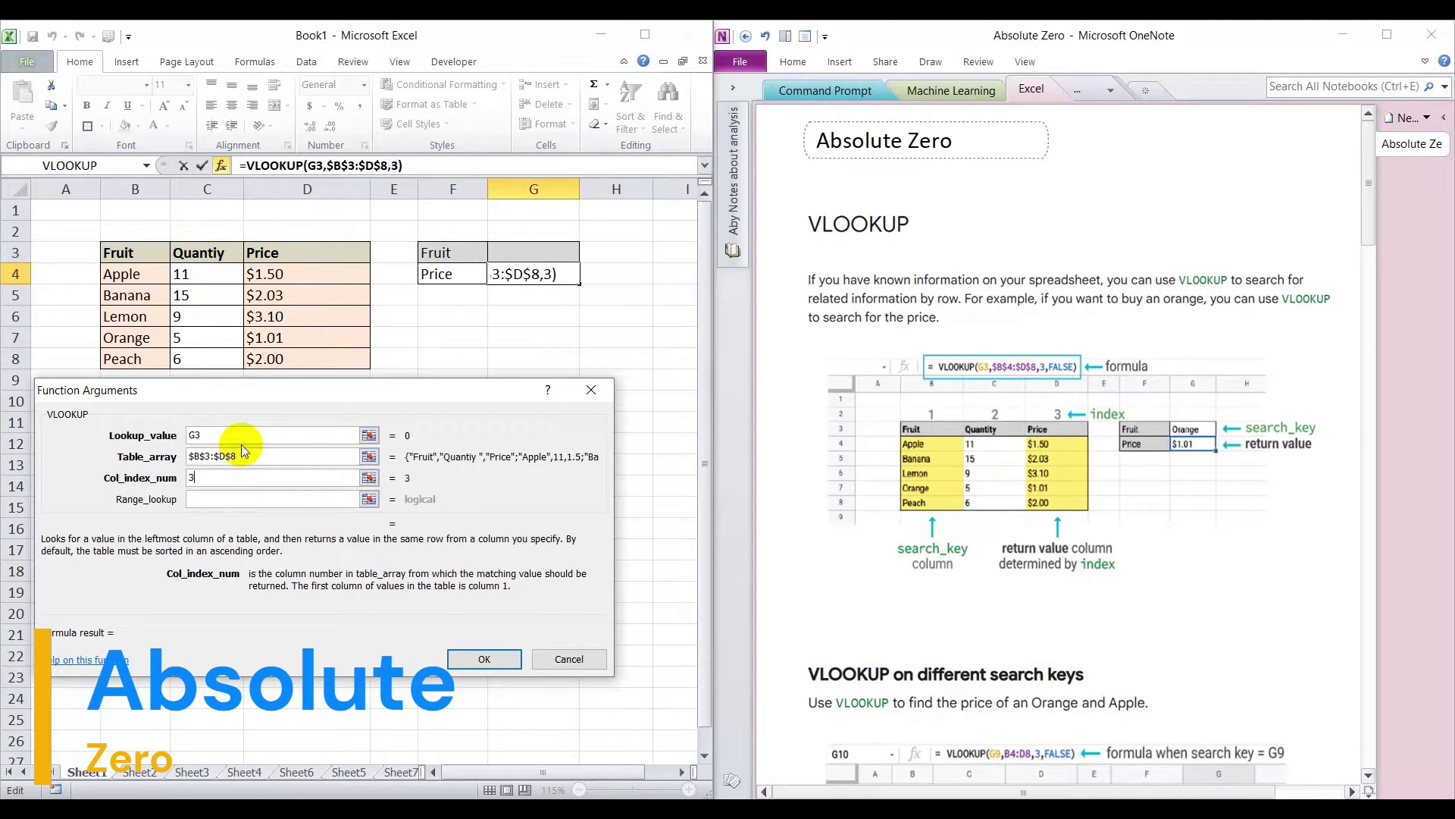
left_click(244, 500)
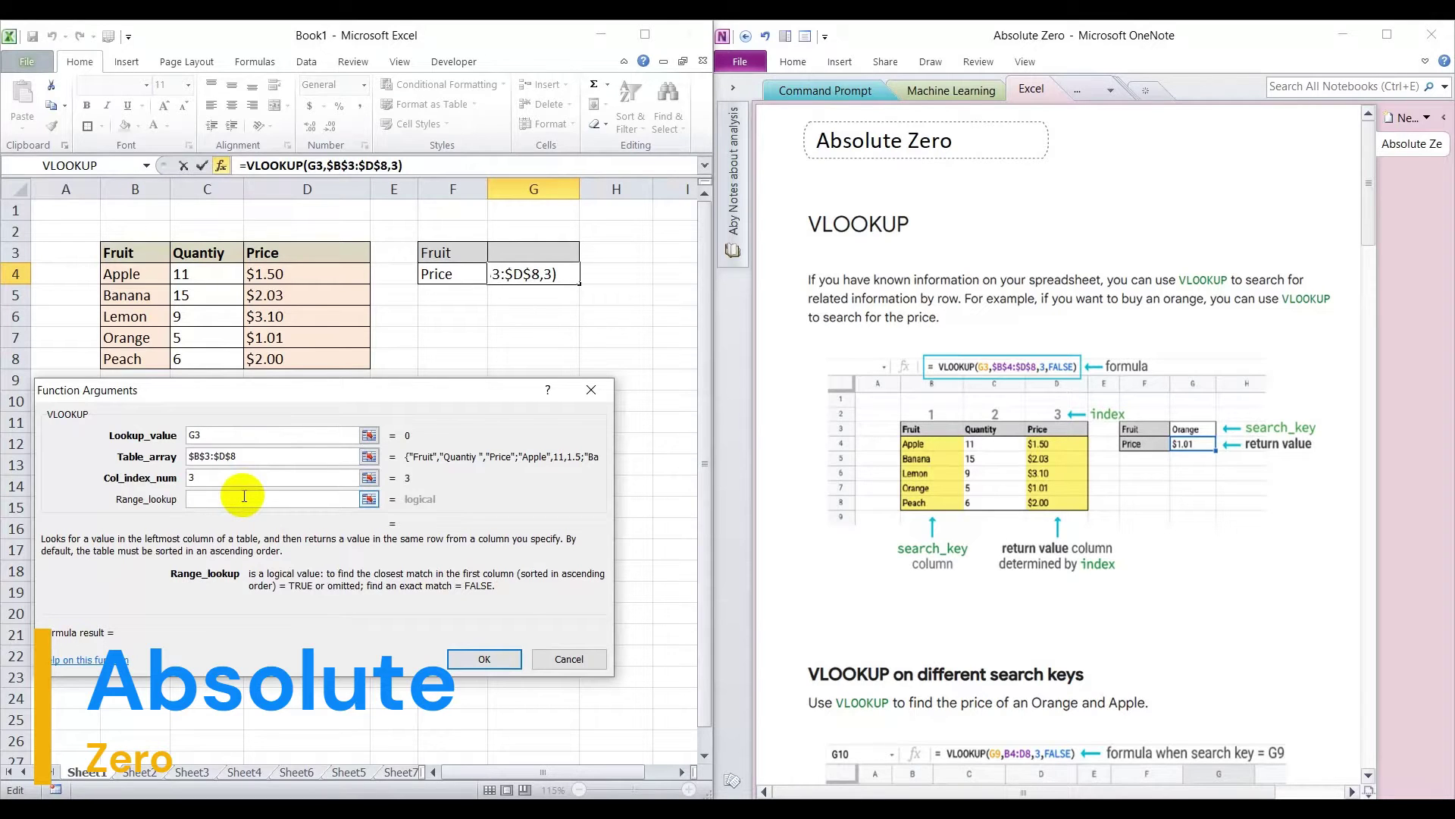
type("Fal")
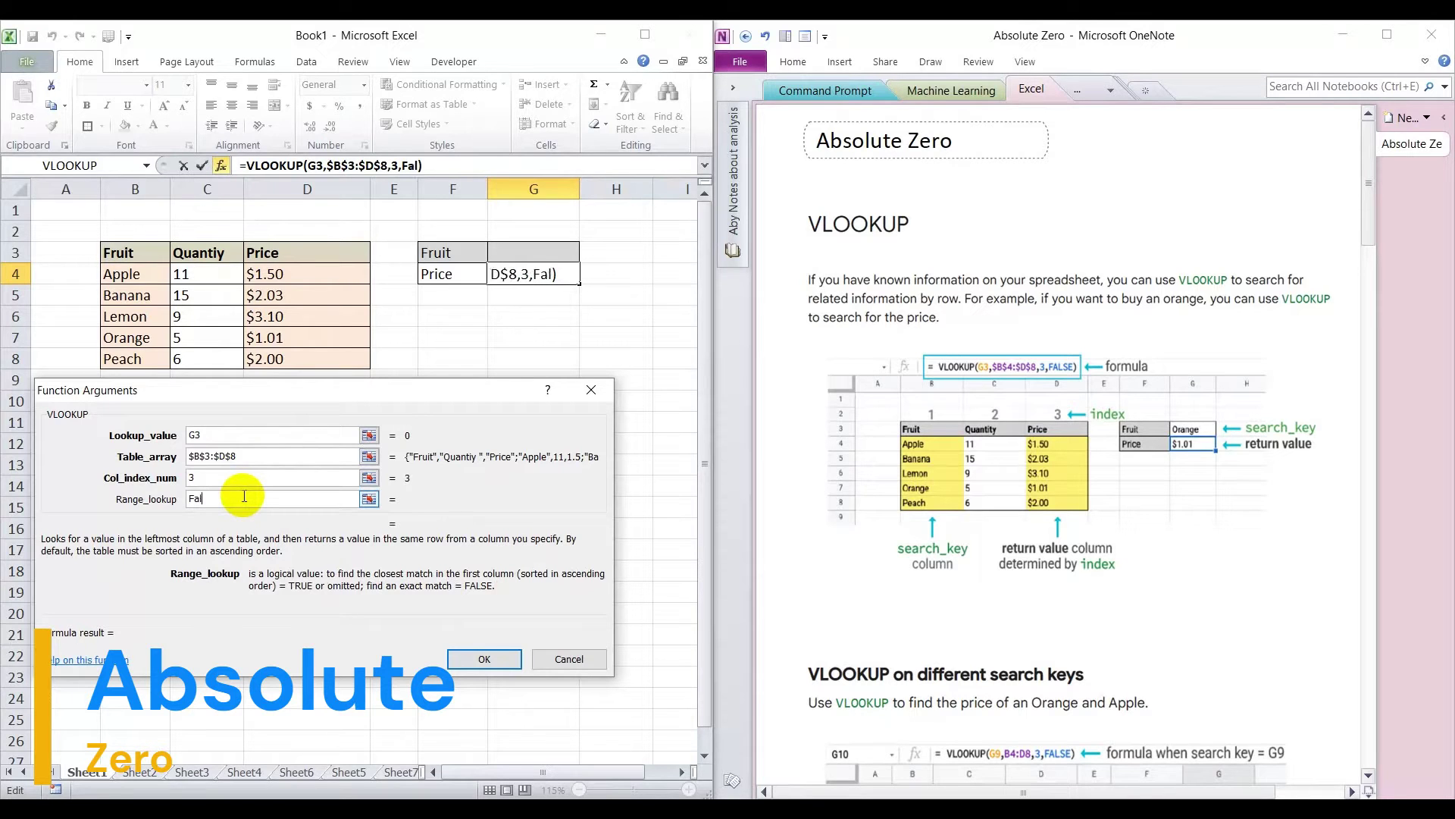
type("se")
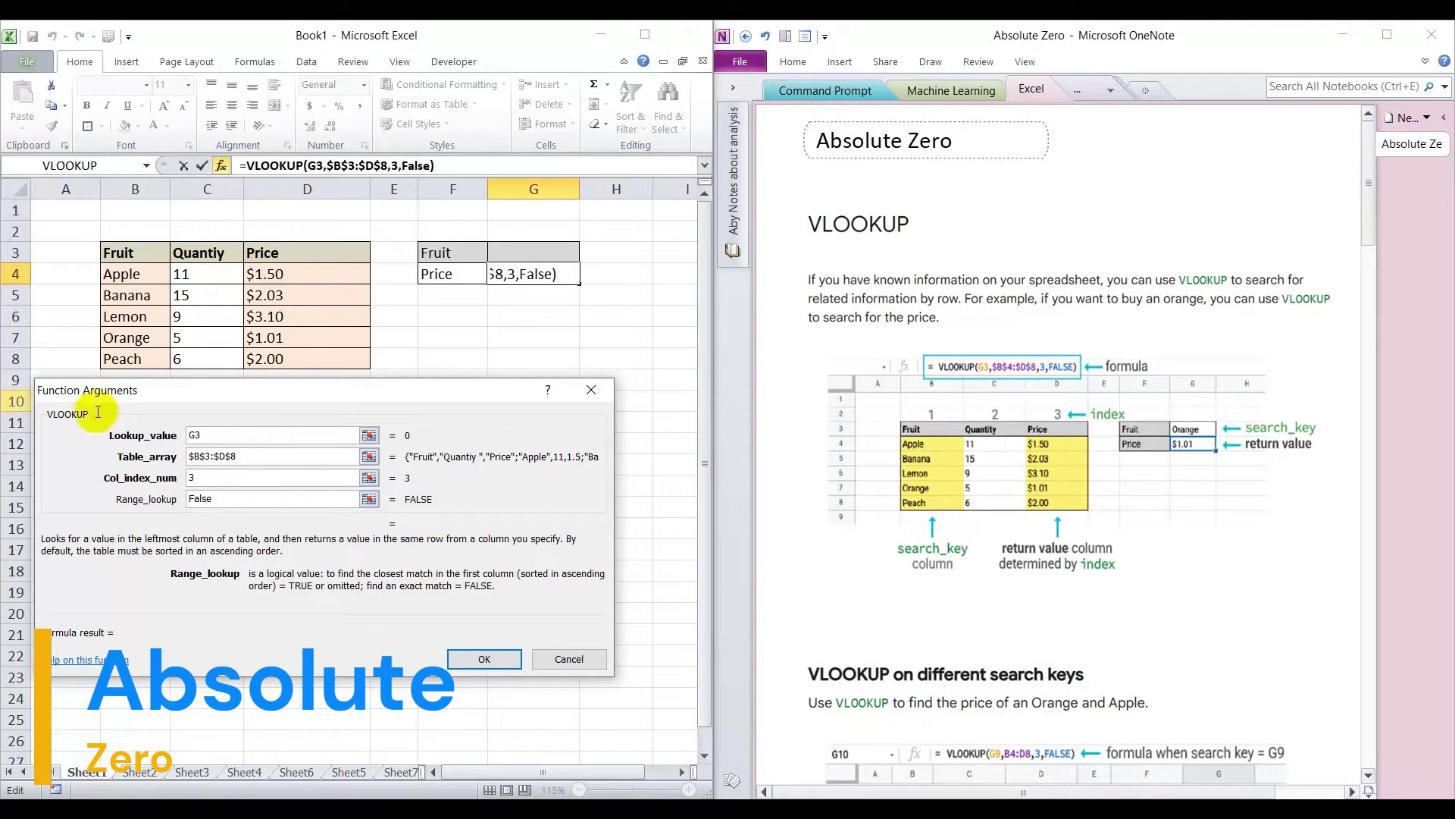
left_click(488, 660)
left_click(492, 662)
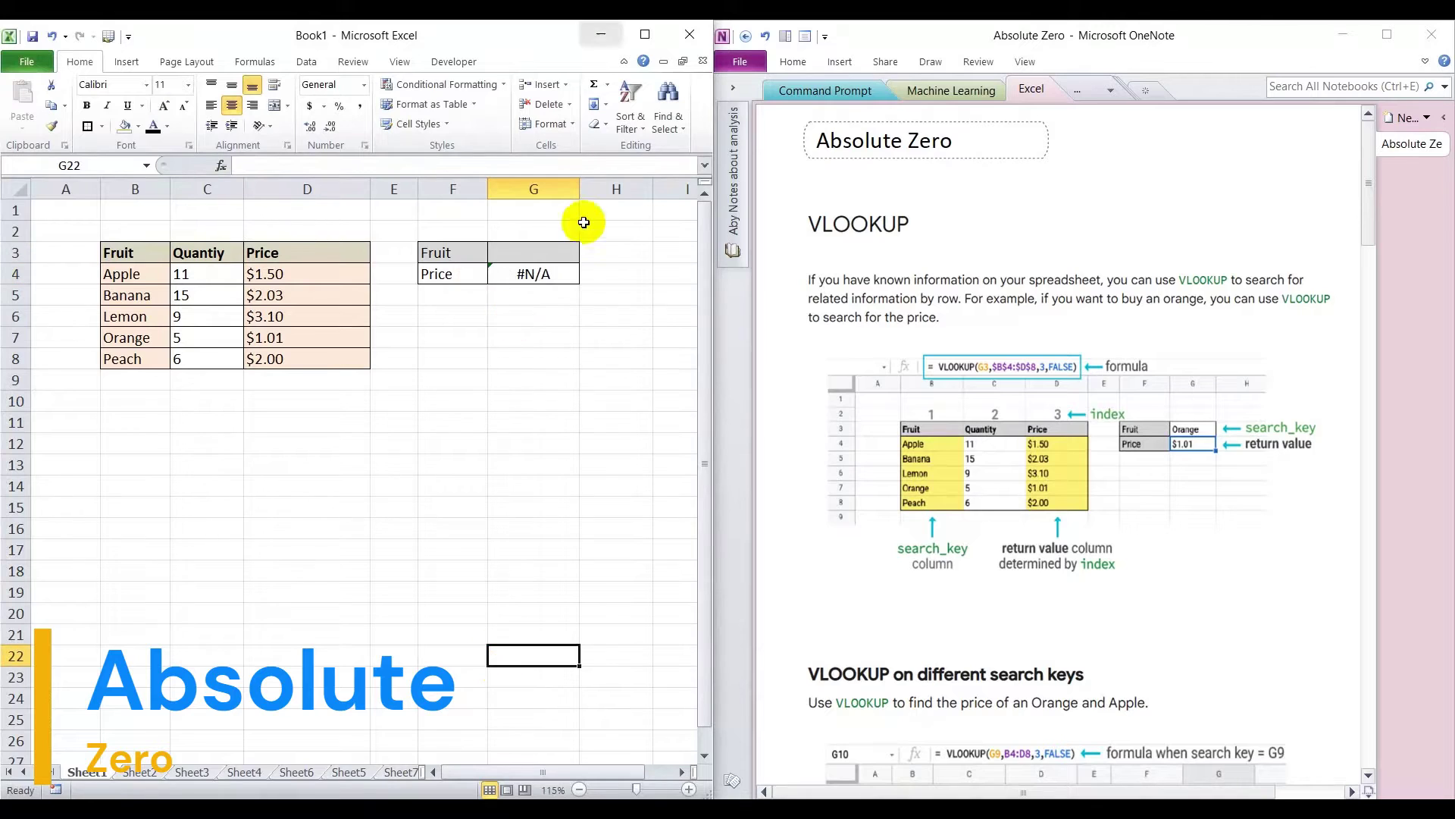
Enter Apple as the fruit to look up in cell G3
left_click(548, 275)
left_click(535, 249)
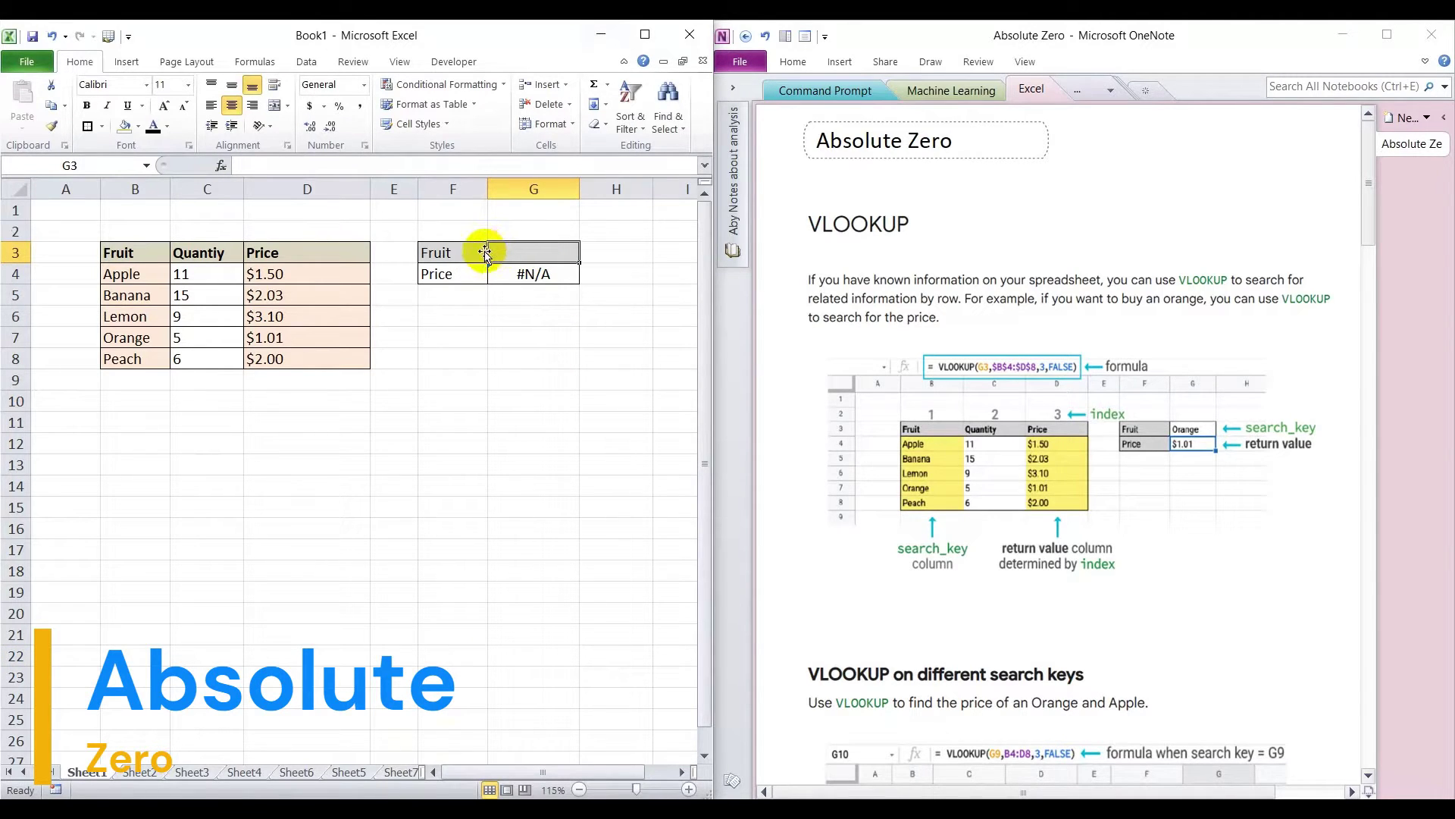
type("App")
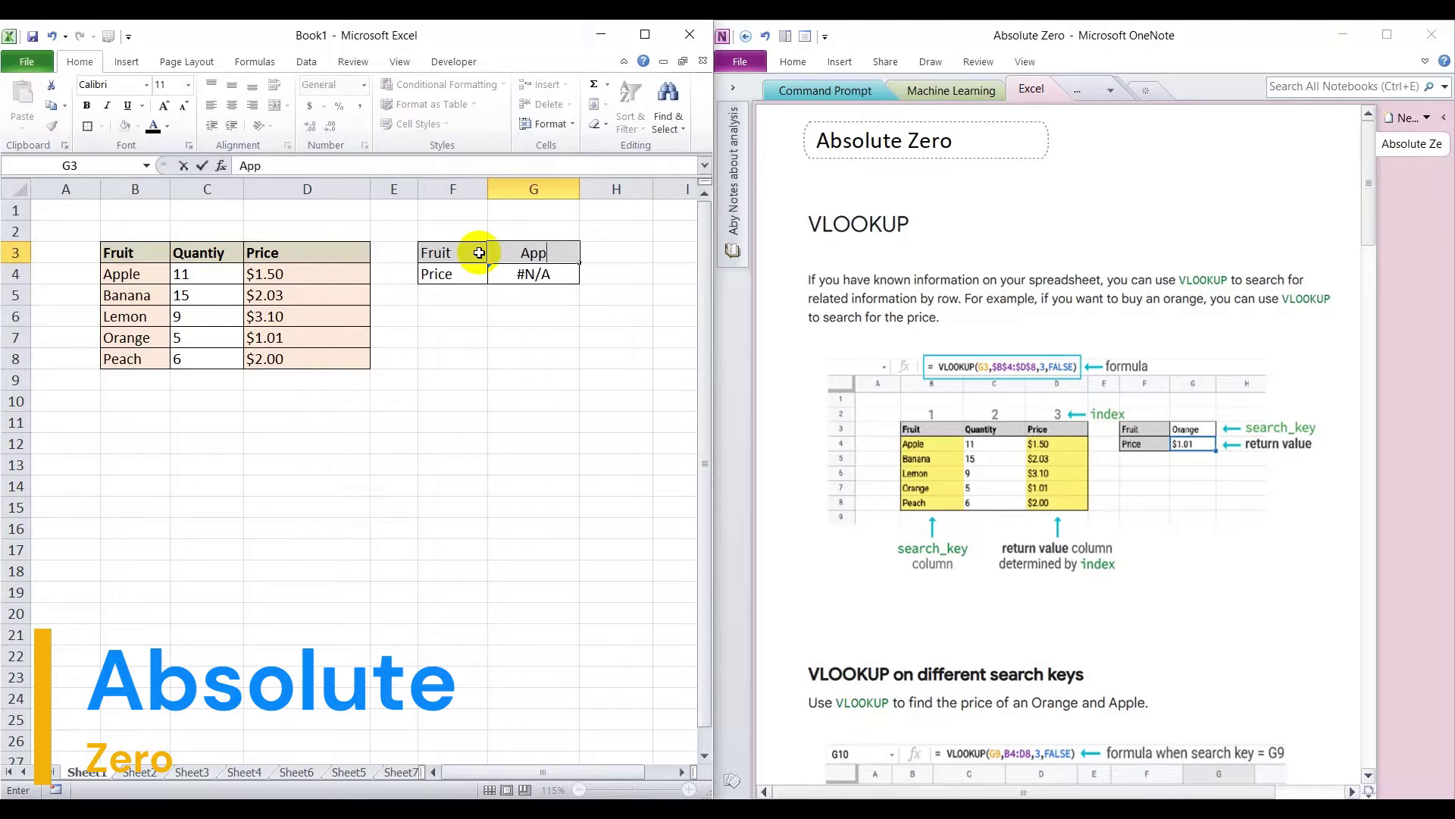
key("Escape")
type("Apple")
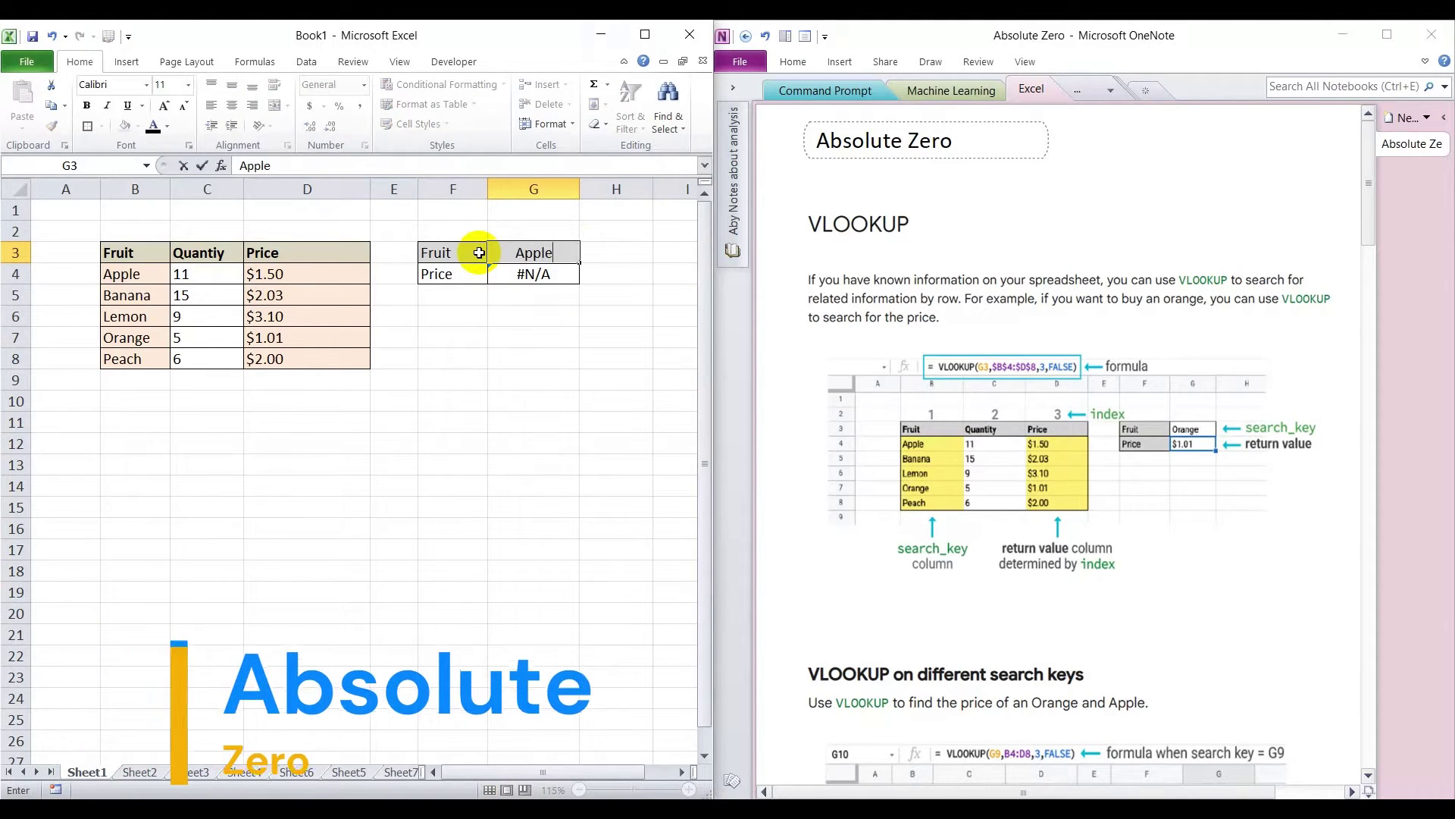
key("Return")
left_click(453, 379)
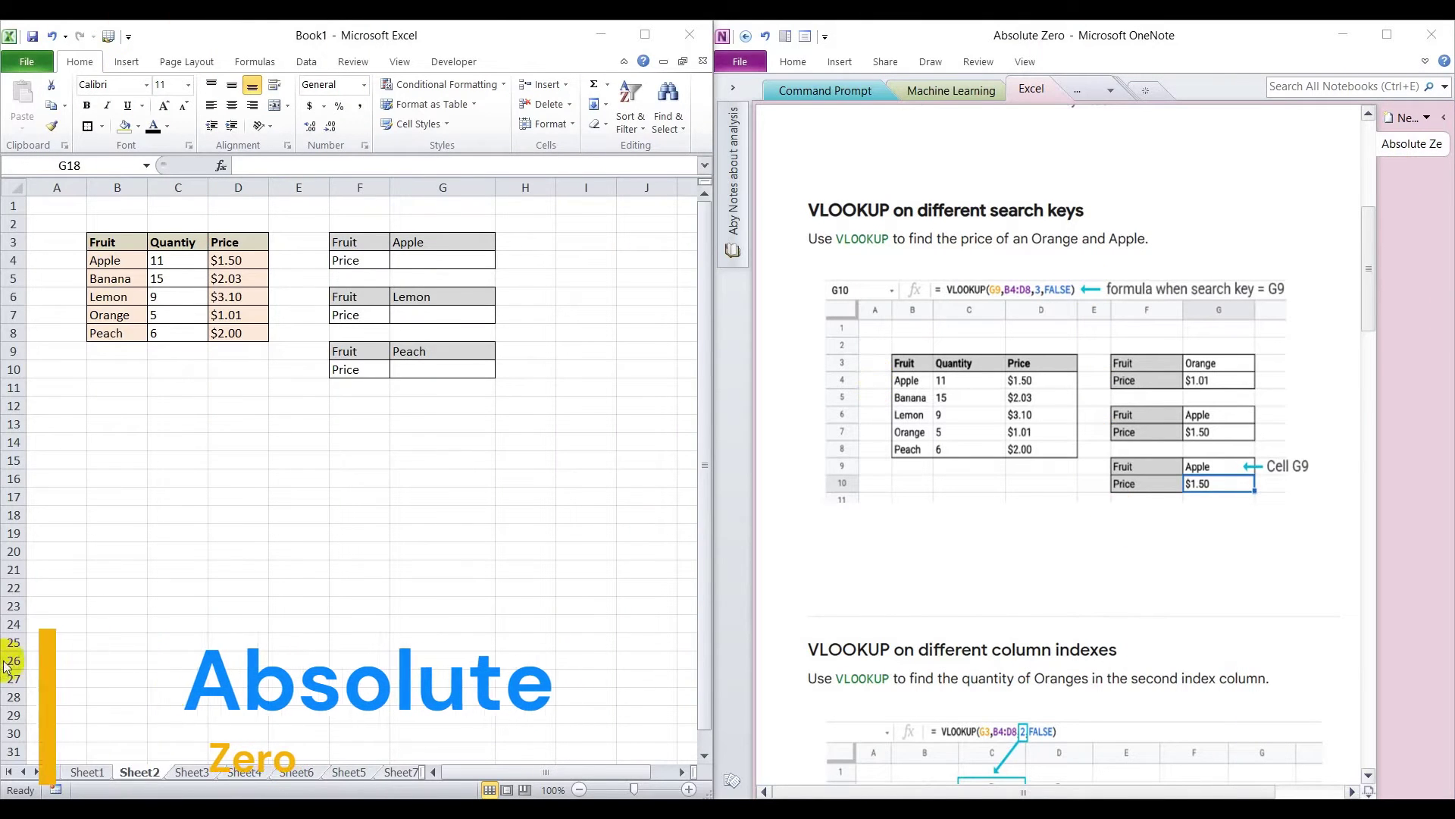
left_click(522, 475)
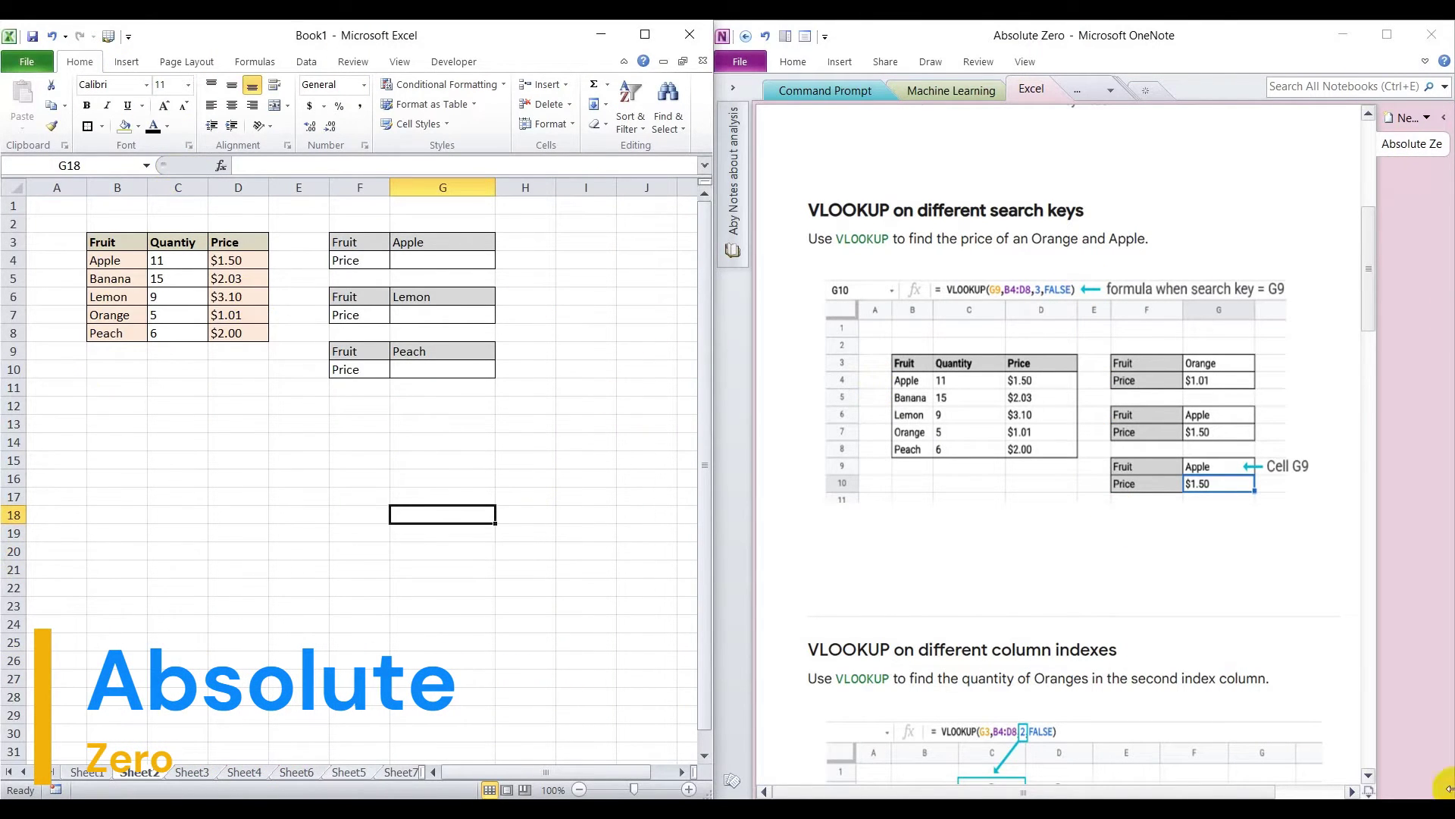
left_click(433, 260)
left_click(430, 317)
left_click(430, 370)
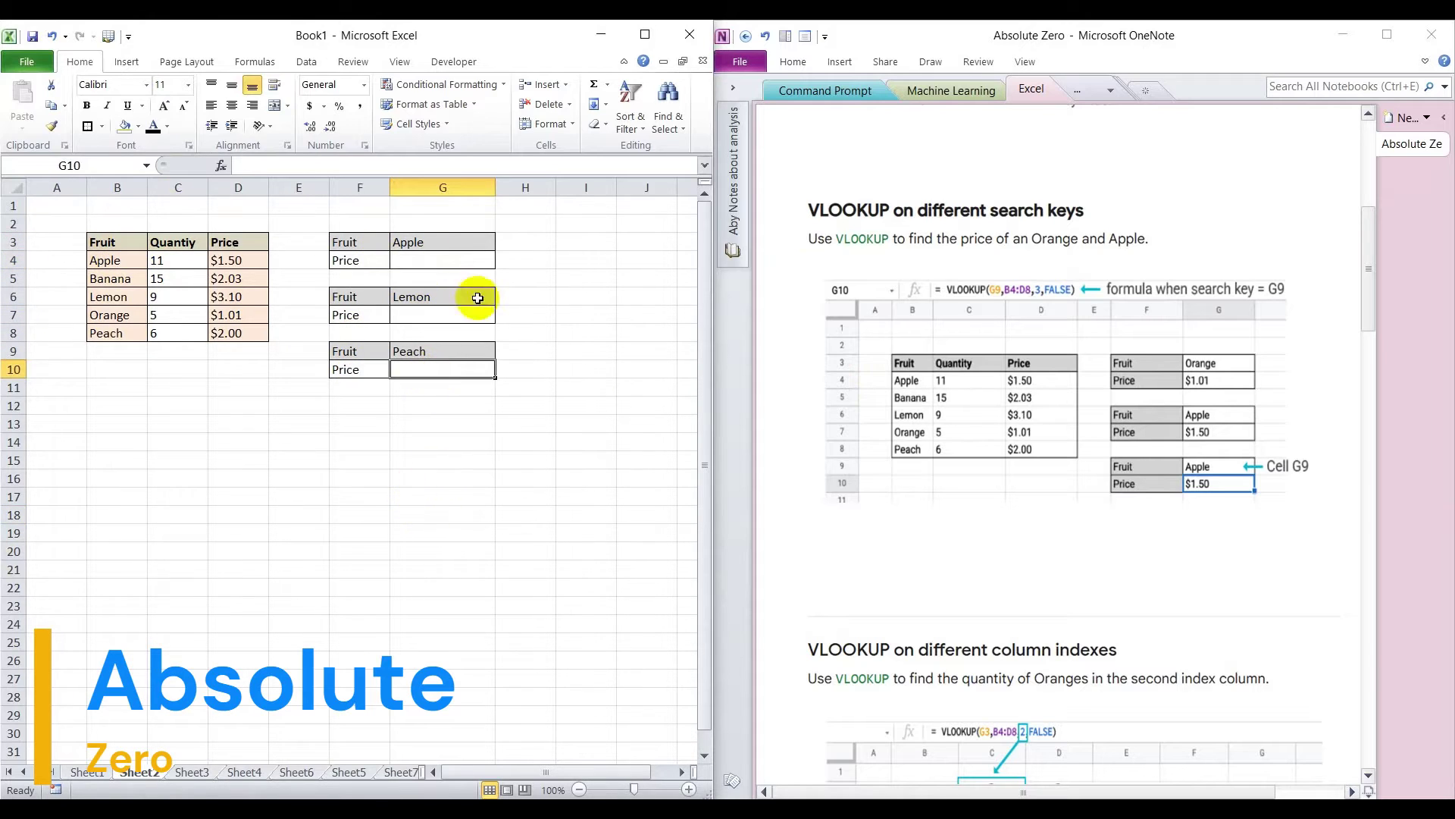
Insert the VLOOKUP function in Apple's Price cell G4 on Sheet2, with G3 as the lookup value
left_click(469, 261)
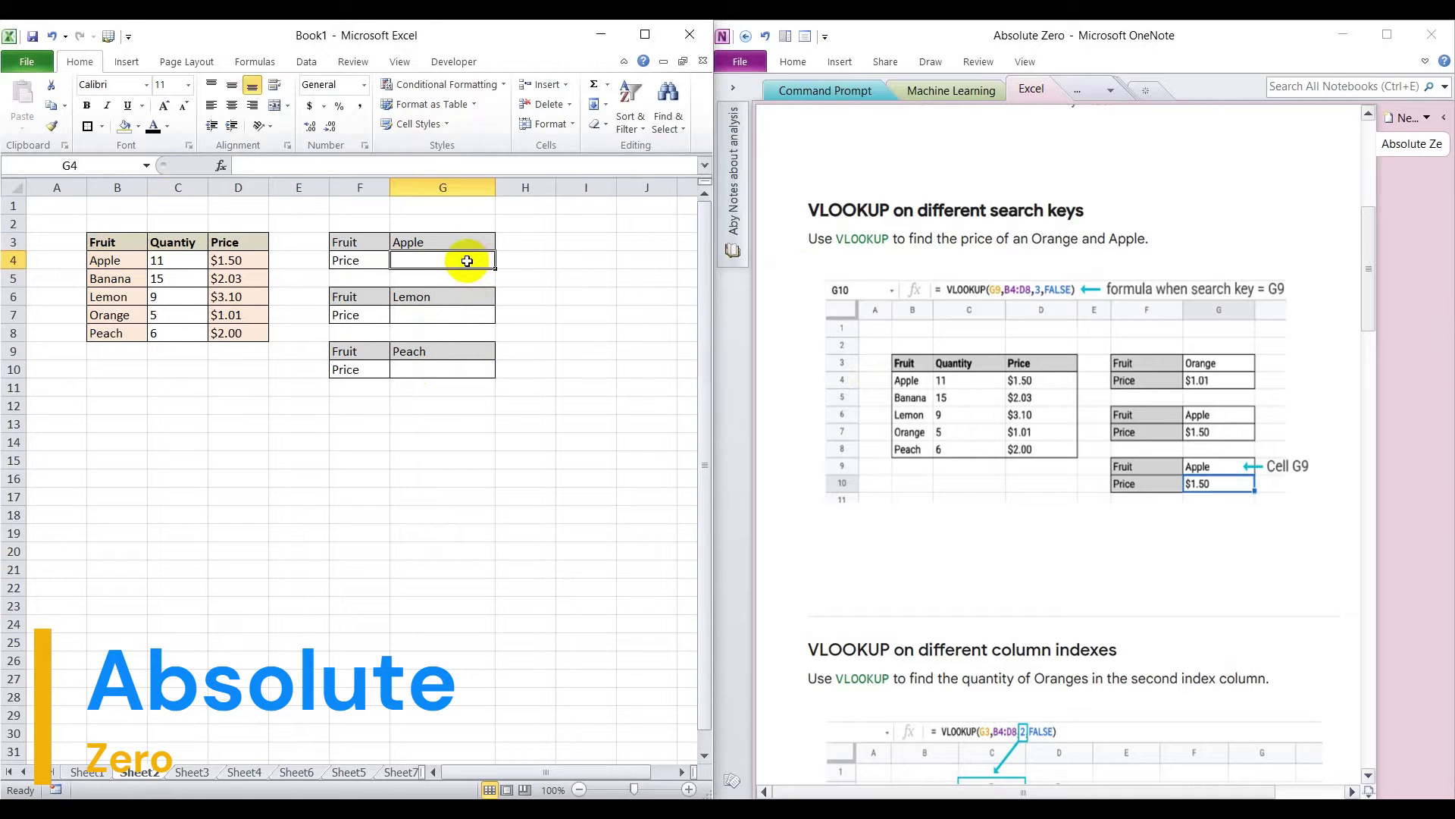
left_click(220, 165)
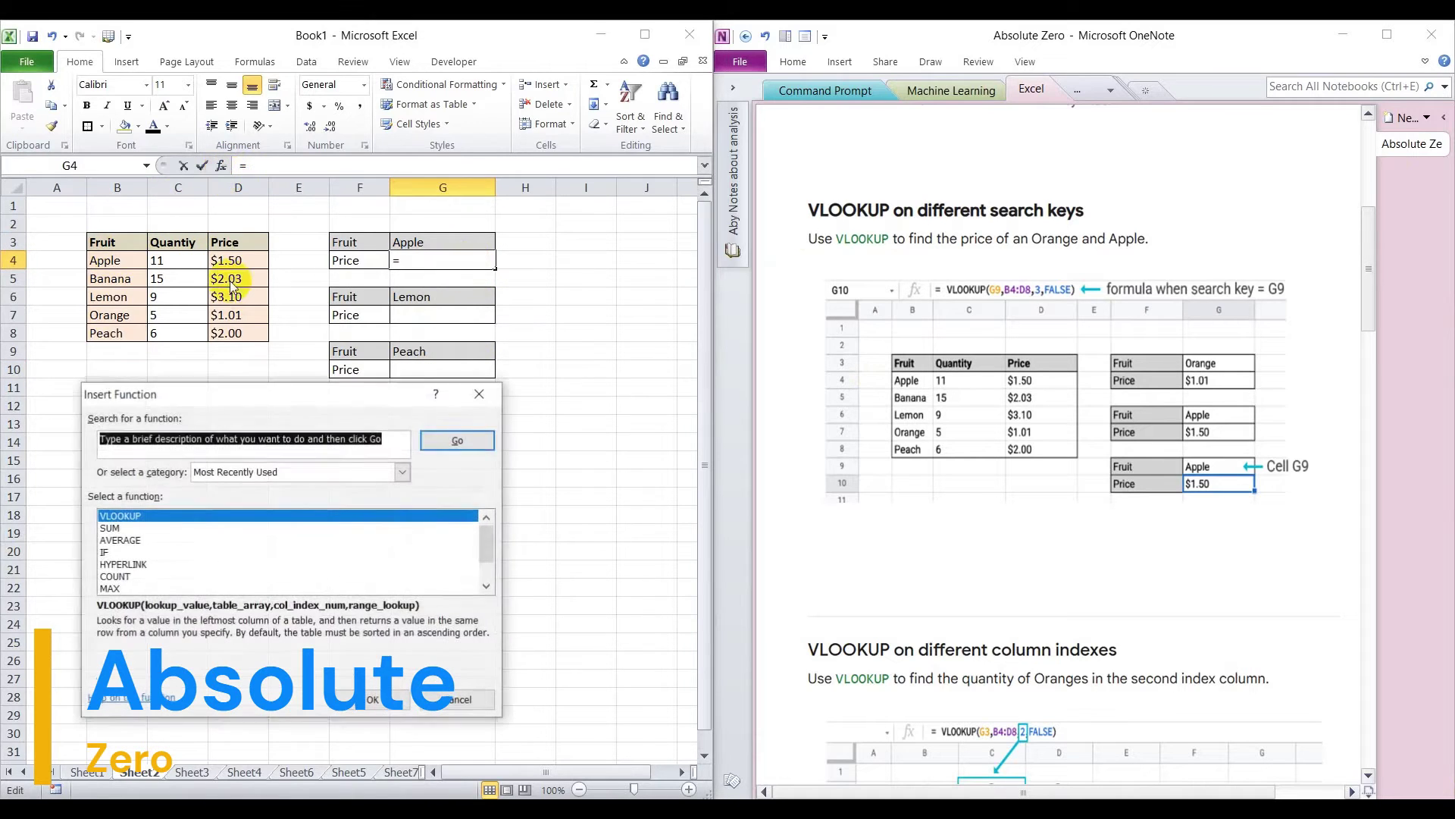
left_click(372, 699)
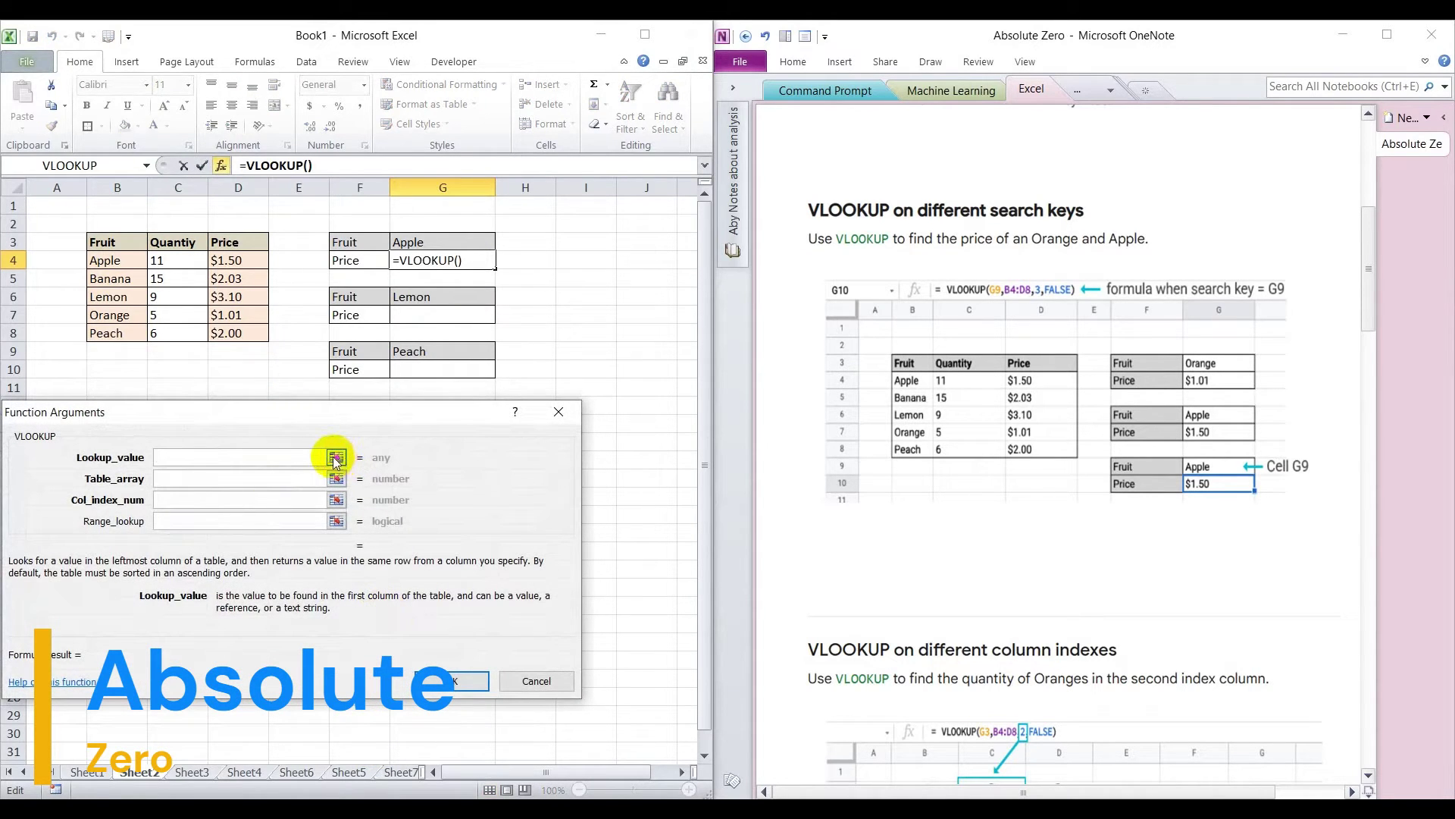
left_click(429, 240)
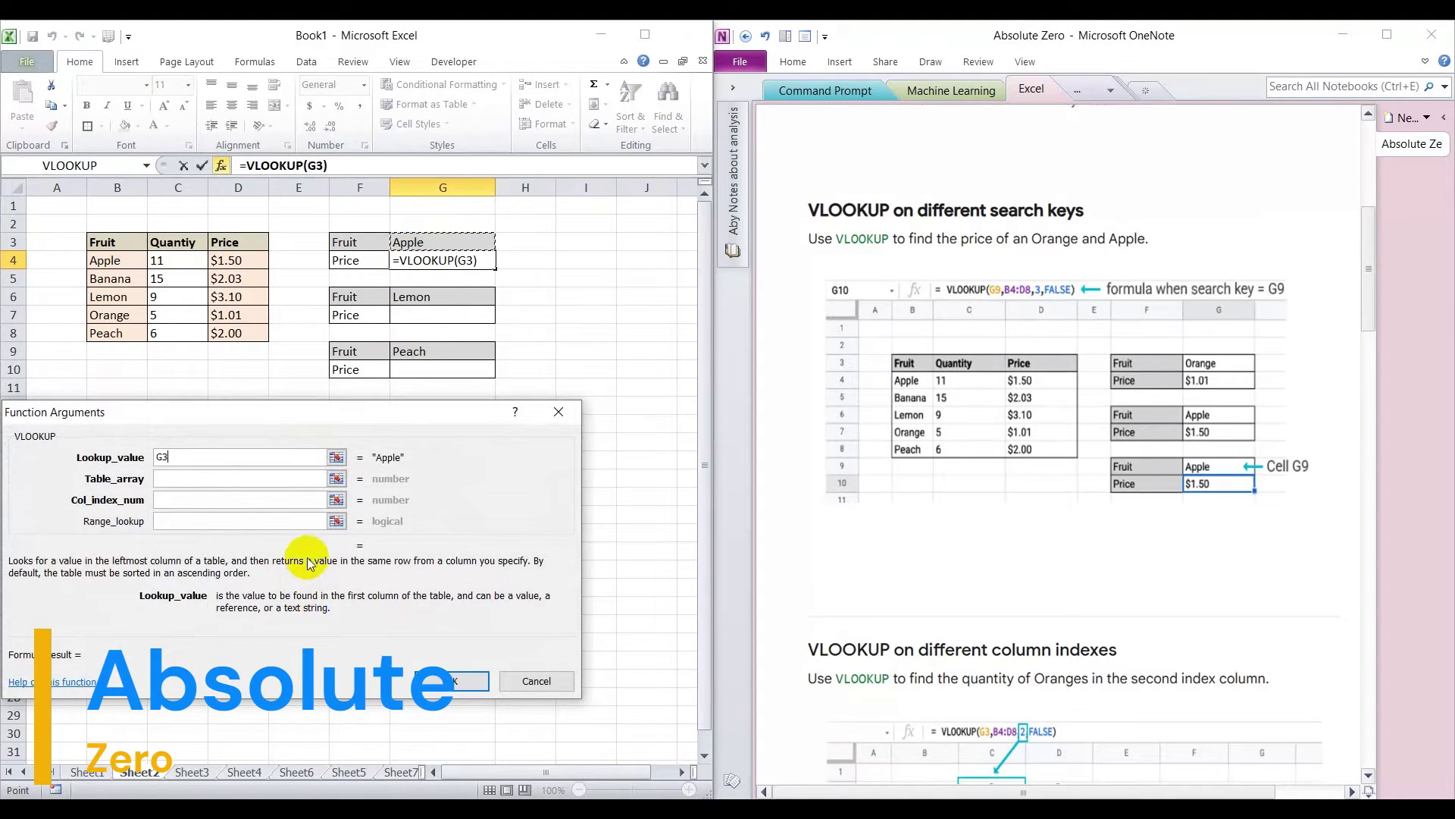
Select the fruit table with its headers as the table array and fix it as $B$3:$D$8
left_click(336, 480)
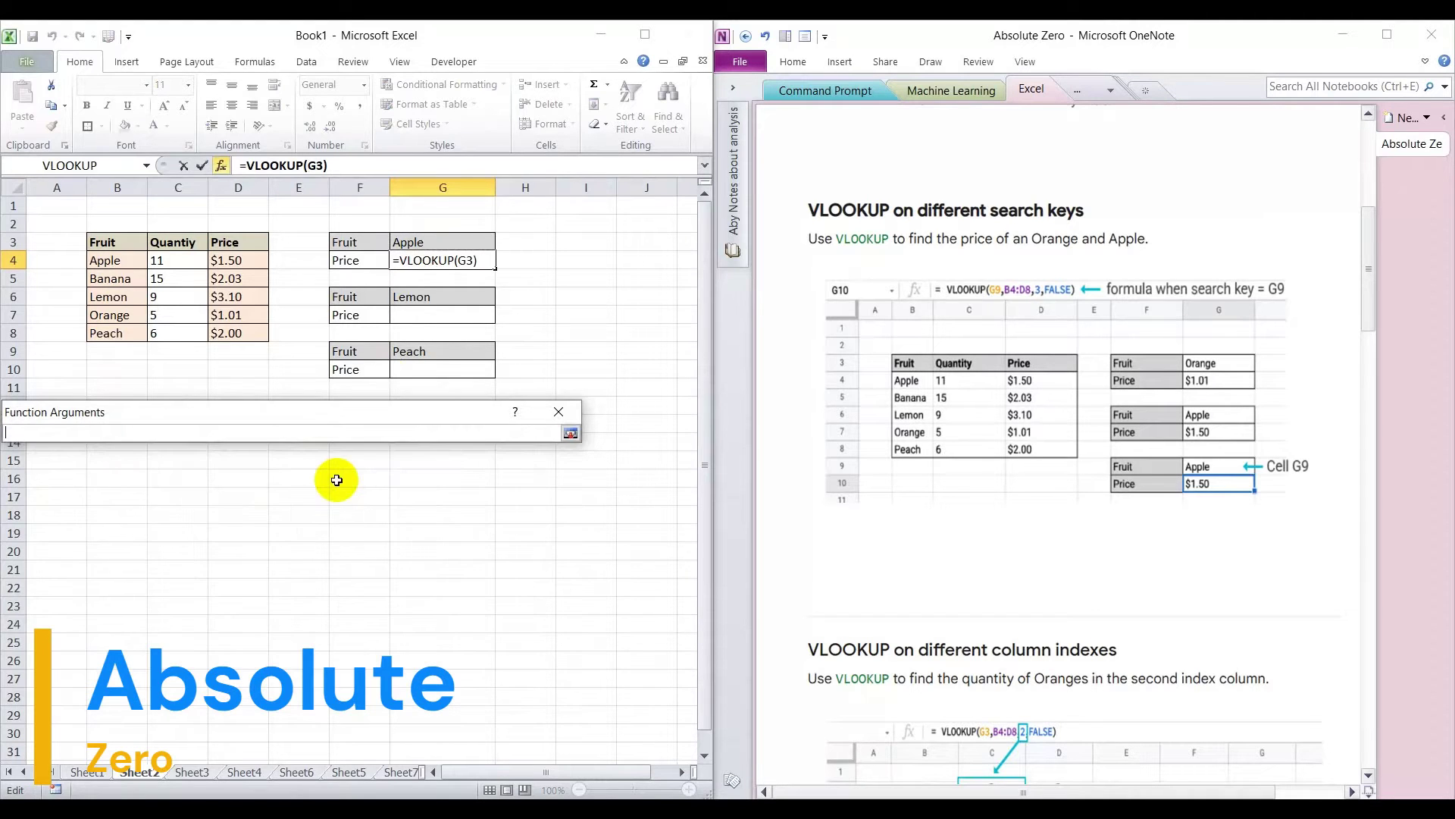
left_click_drag(109, 244, 211, 341)
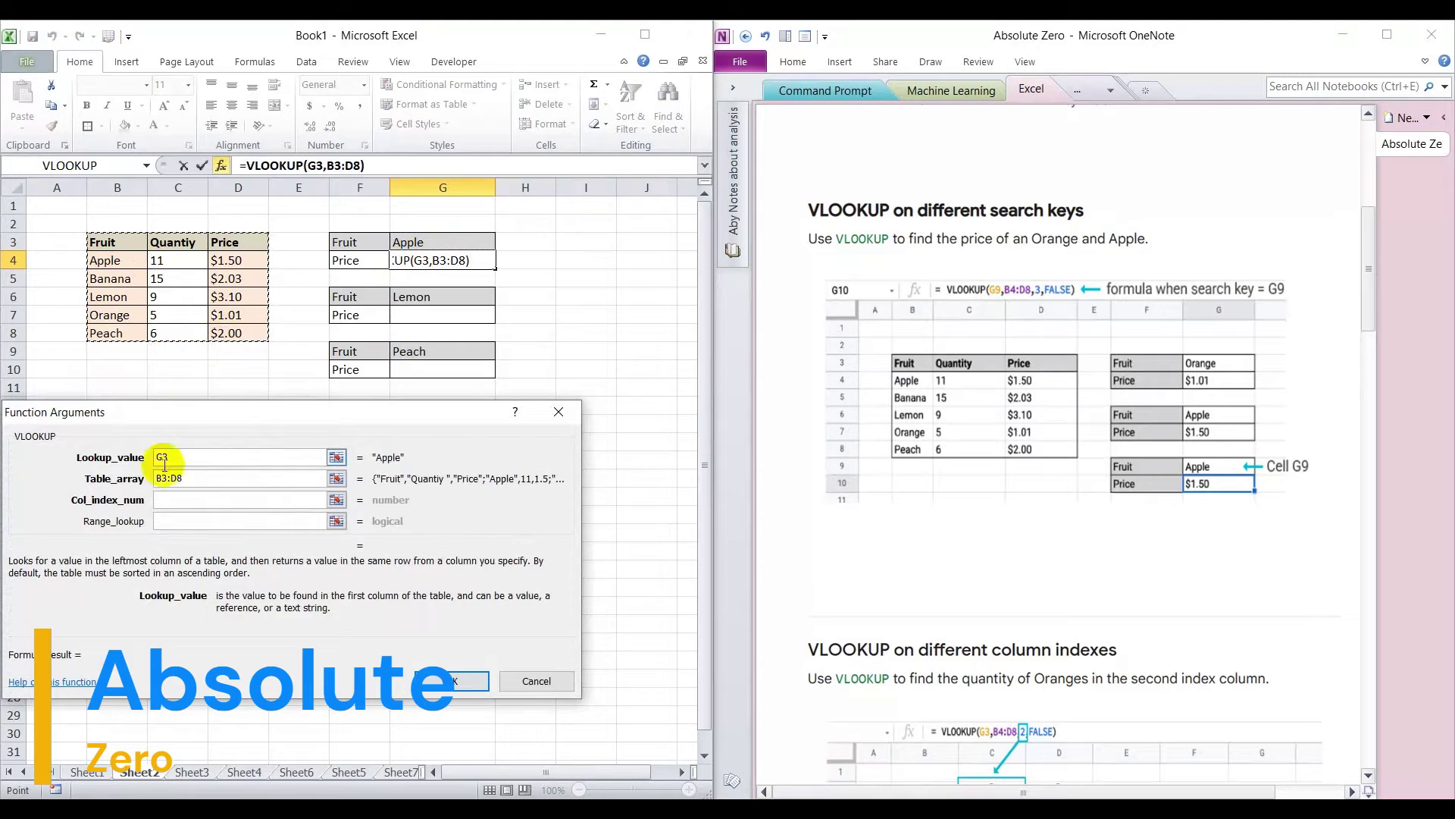
left_click_drag(191, 478, 138, 484)
key("F4")
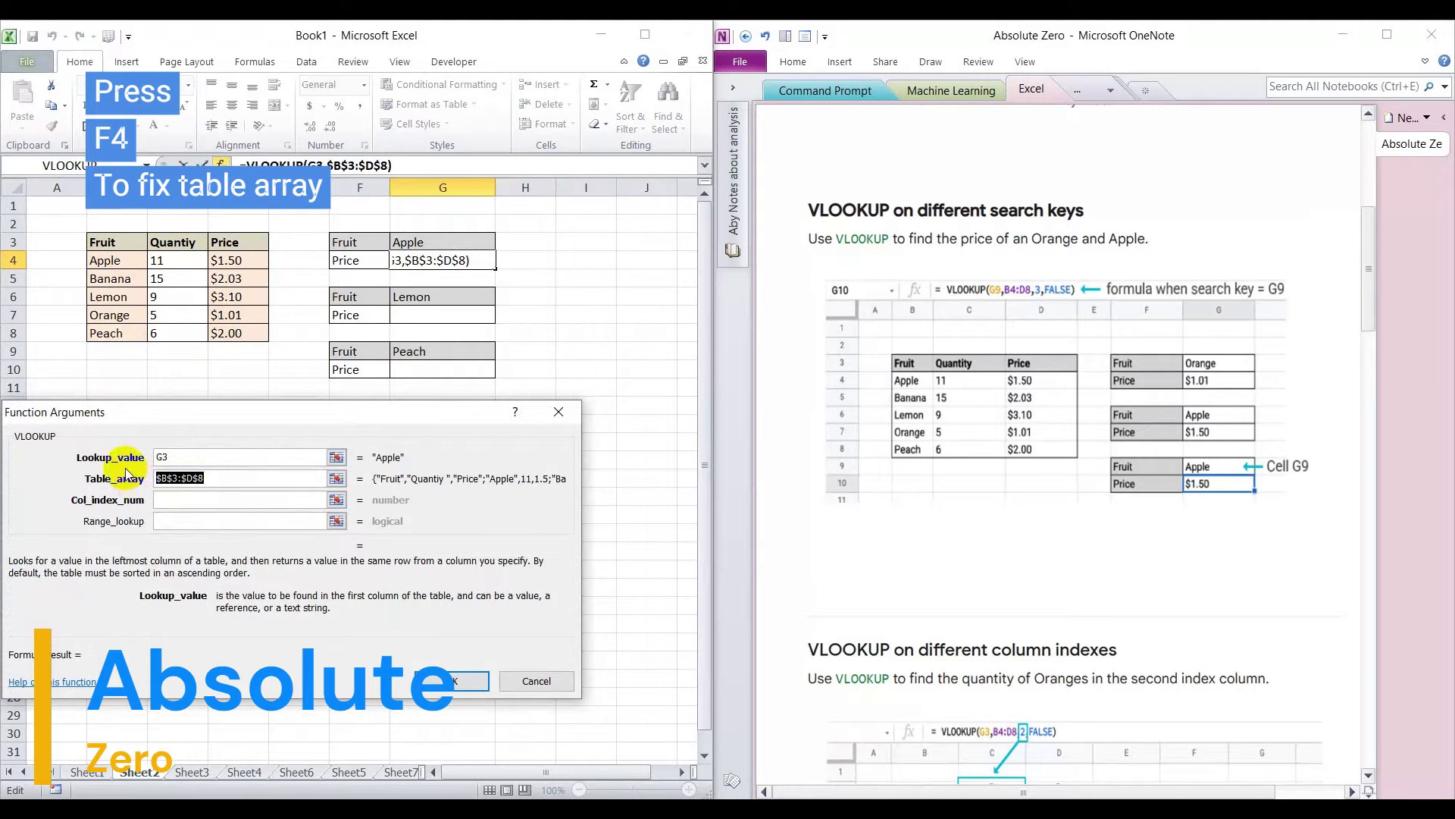
Set the column index number to 3 and the range lookup to False, and complete Apple's price formula
left_click(314, 500)
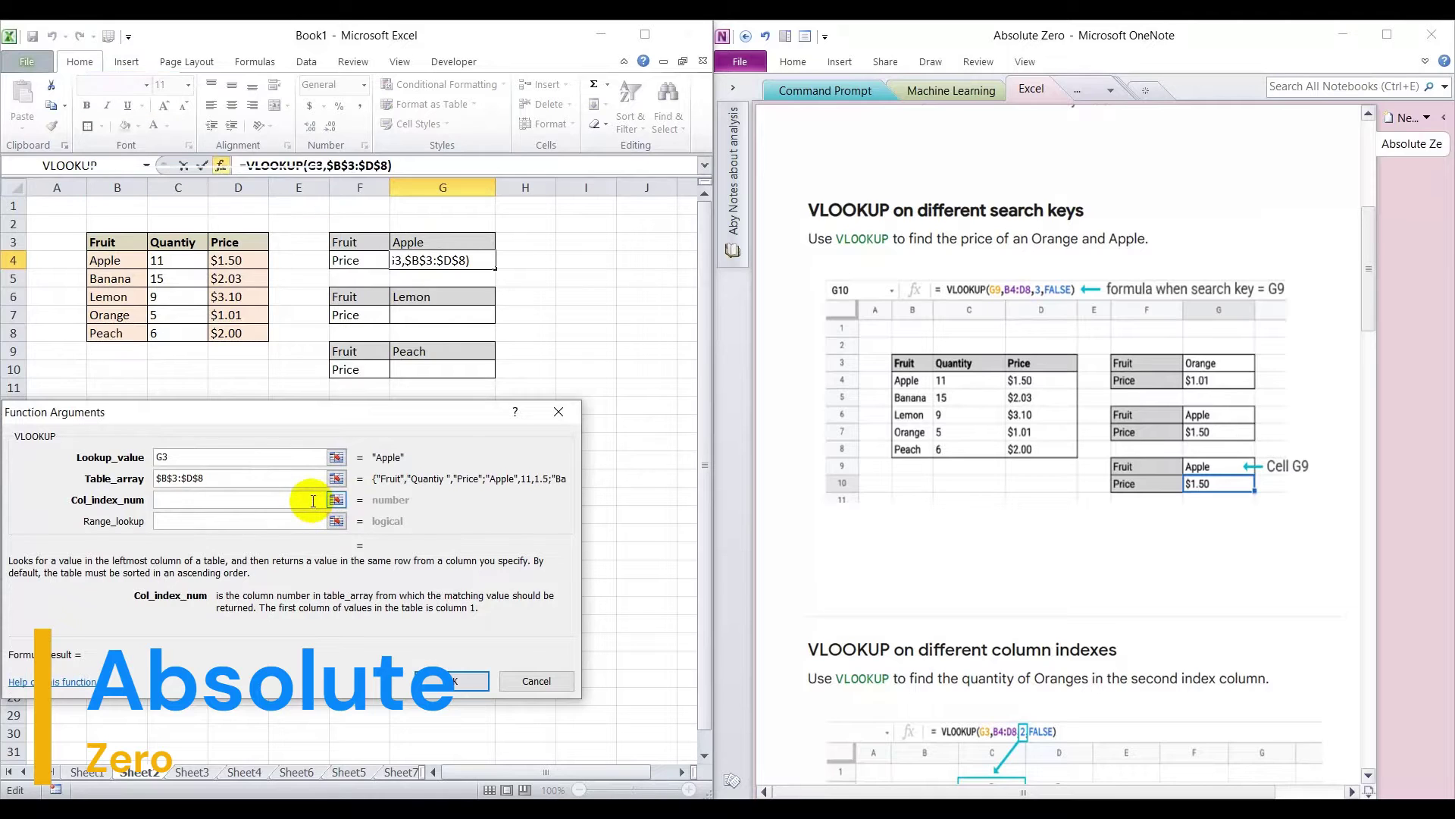
type("3")
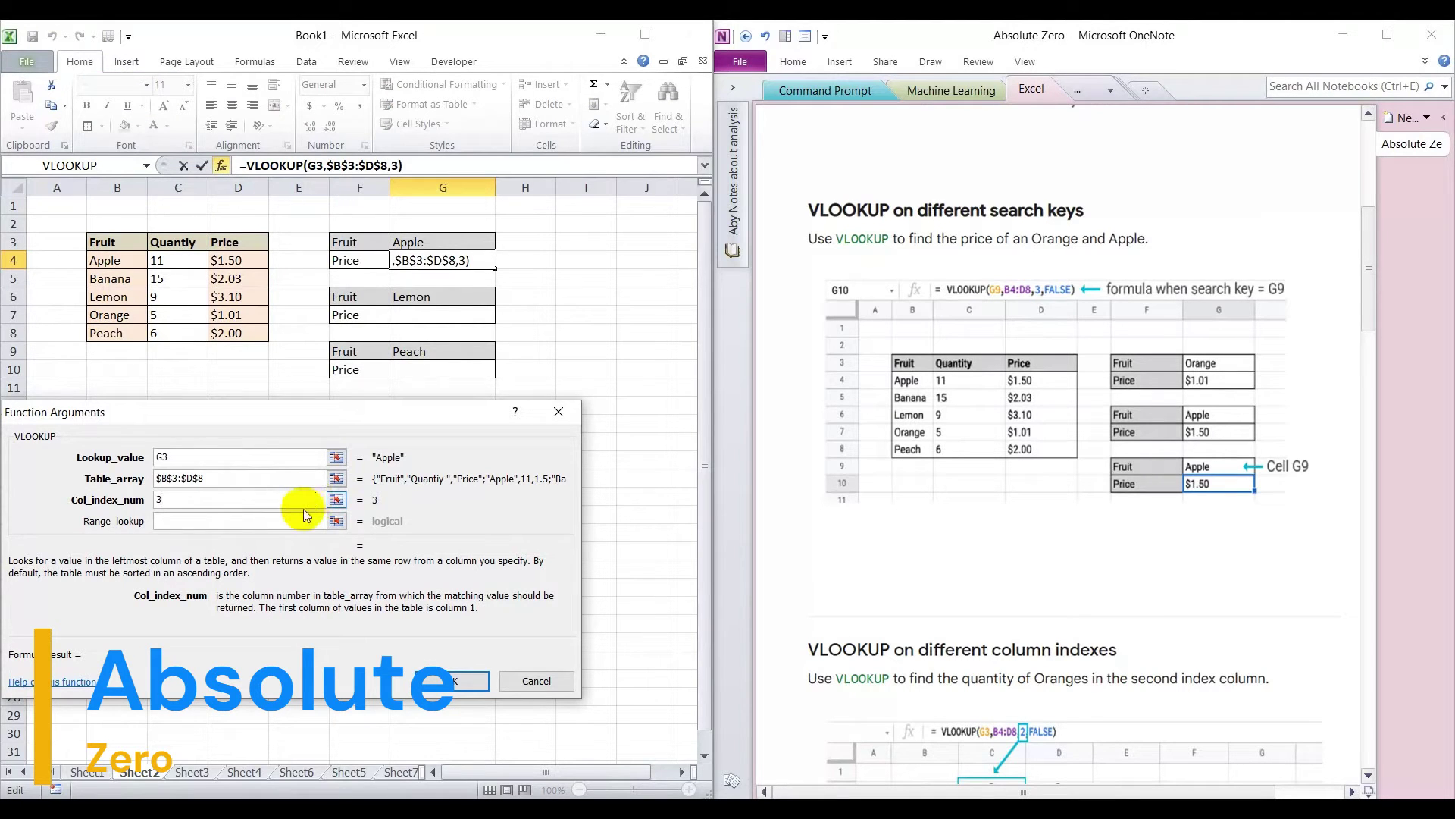
left_click(304, 522)
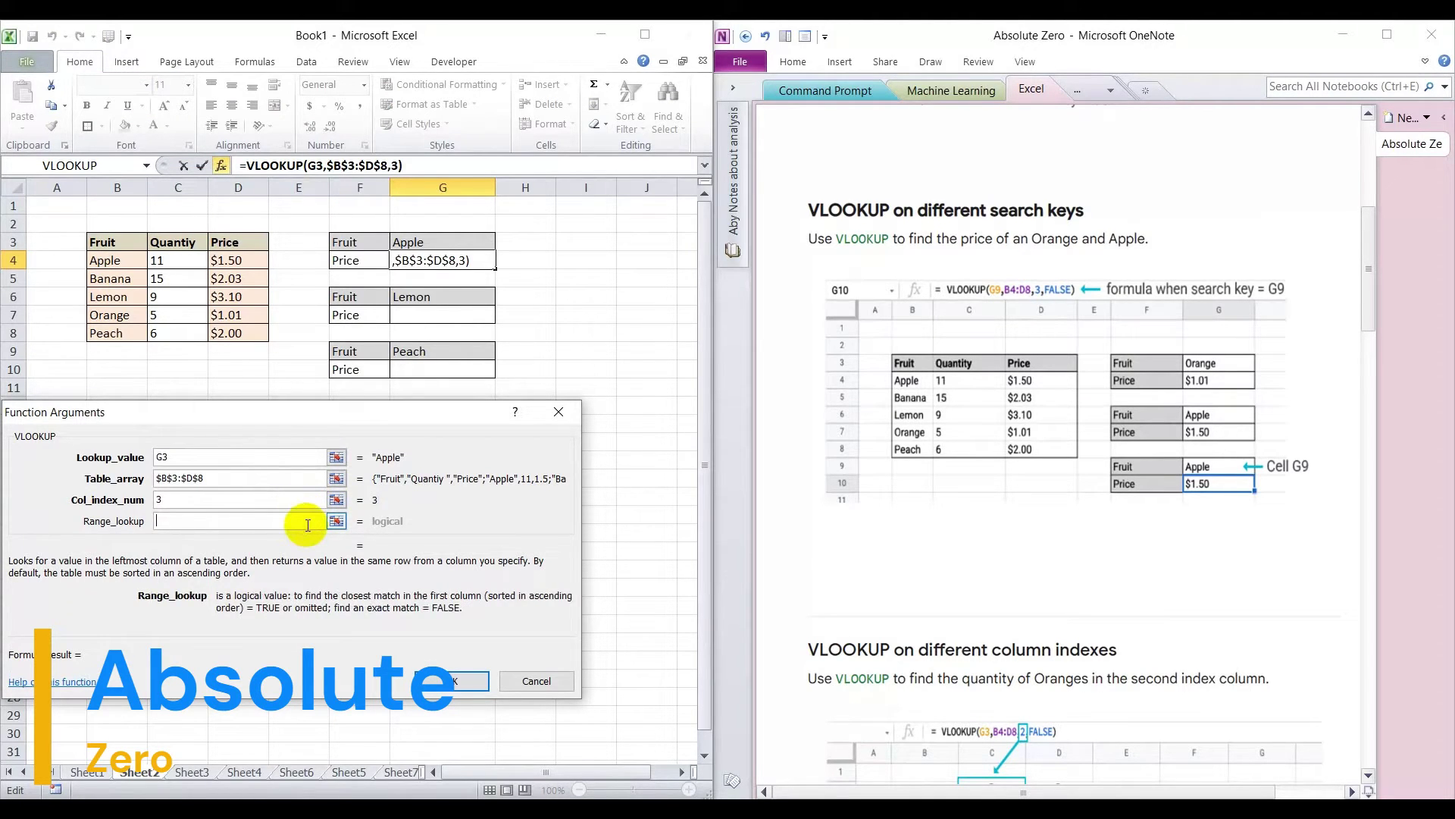
type("False")
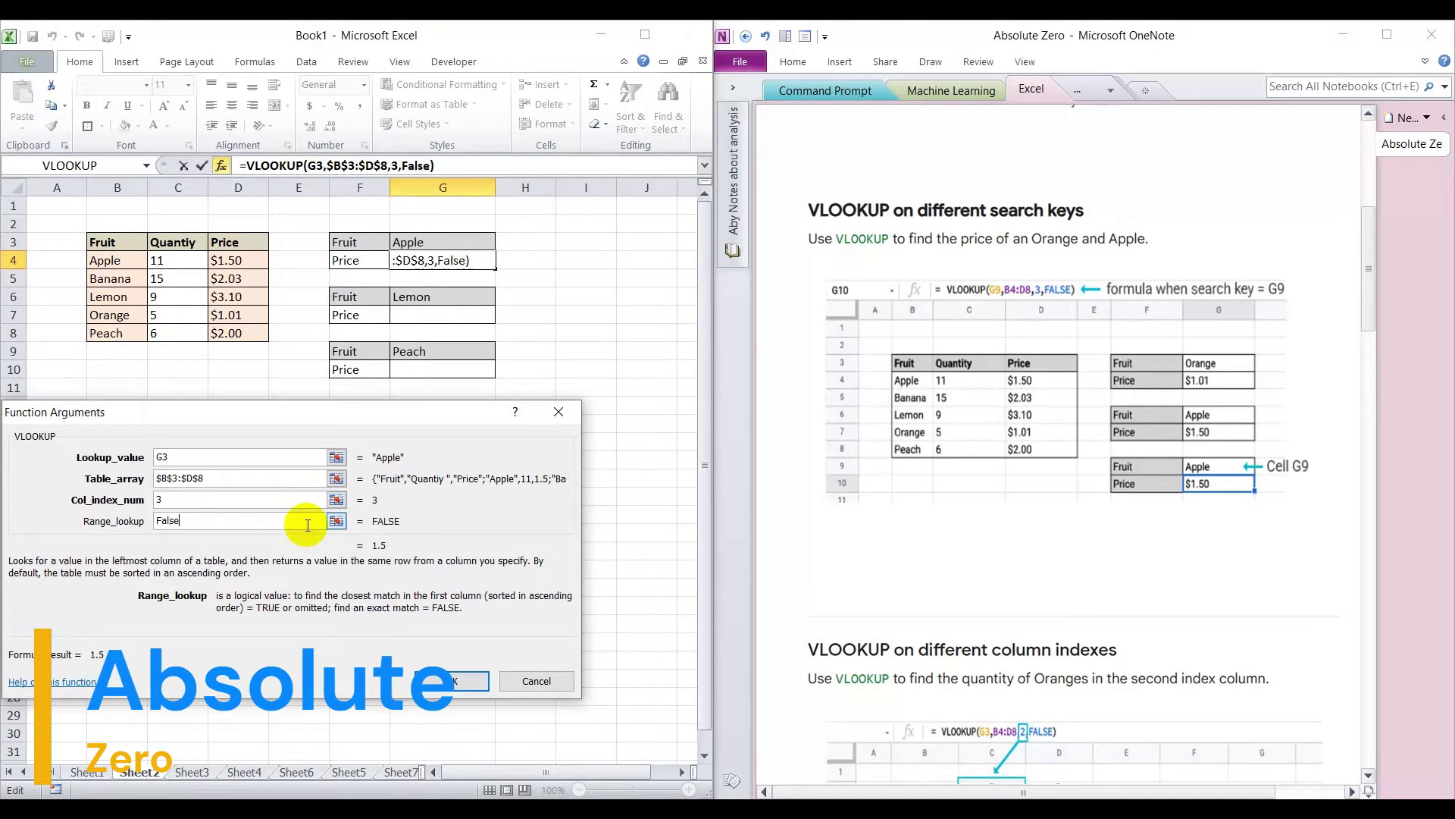
key("Return")
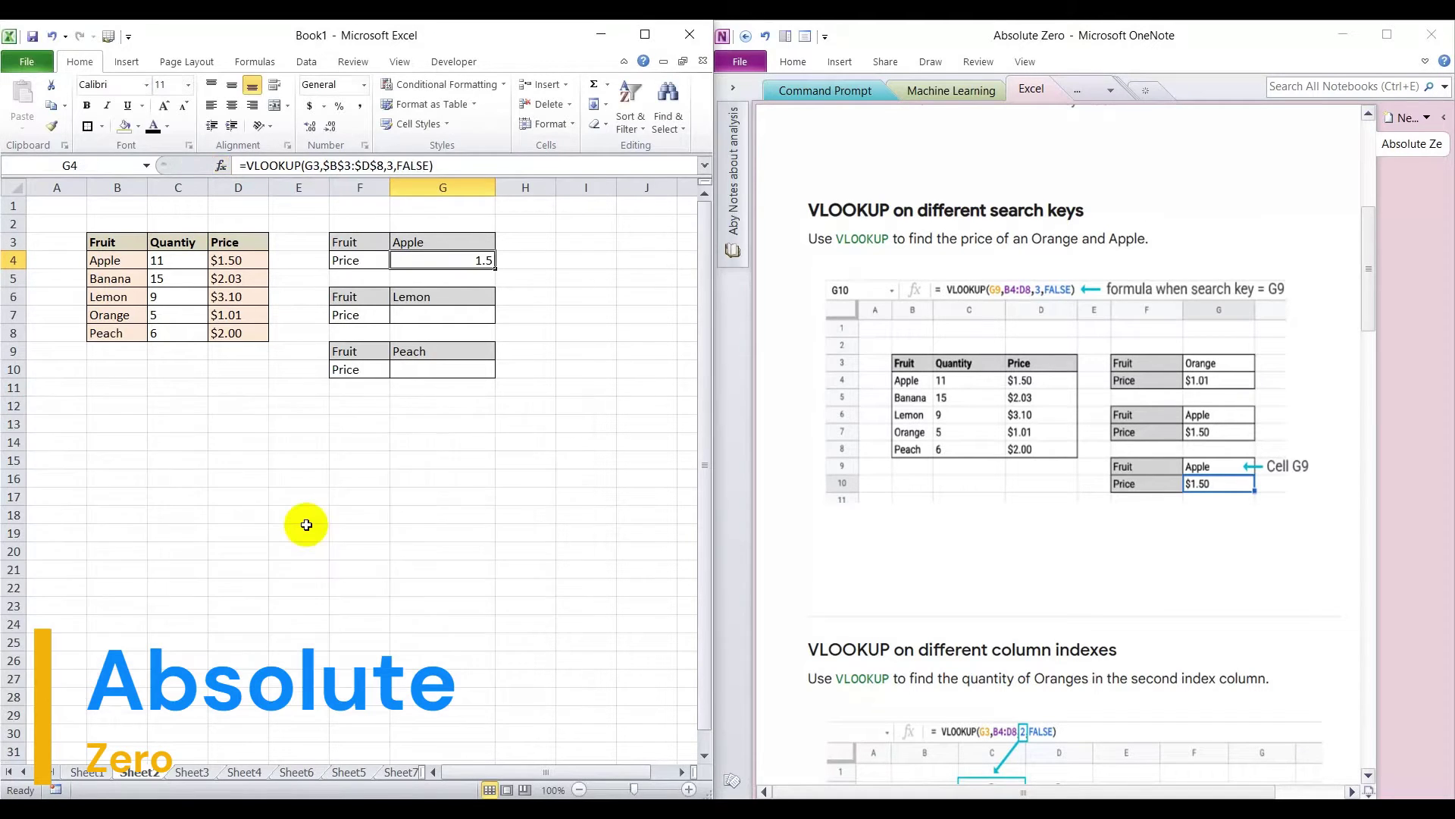
left_click(517, 519)
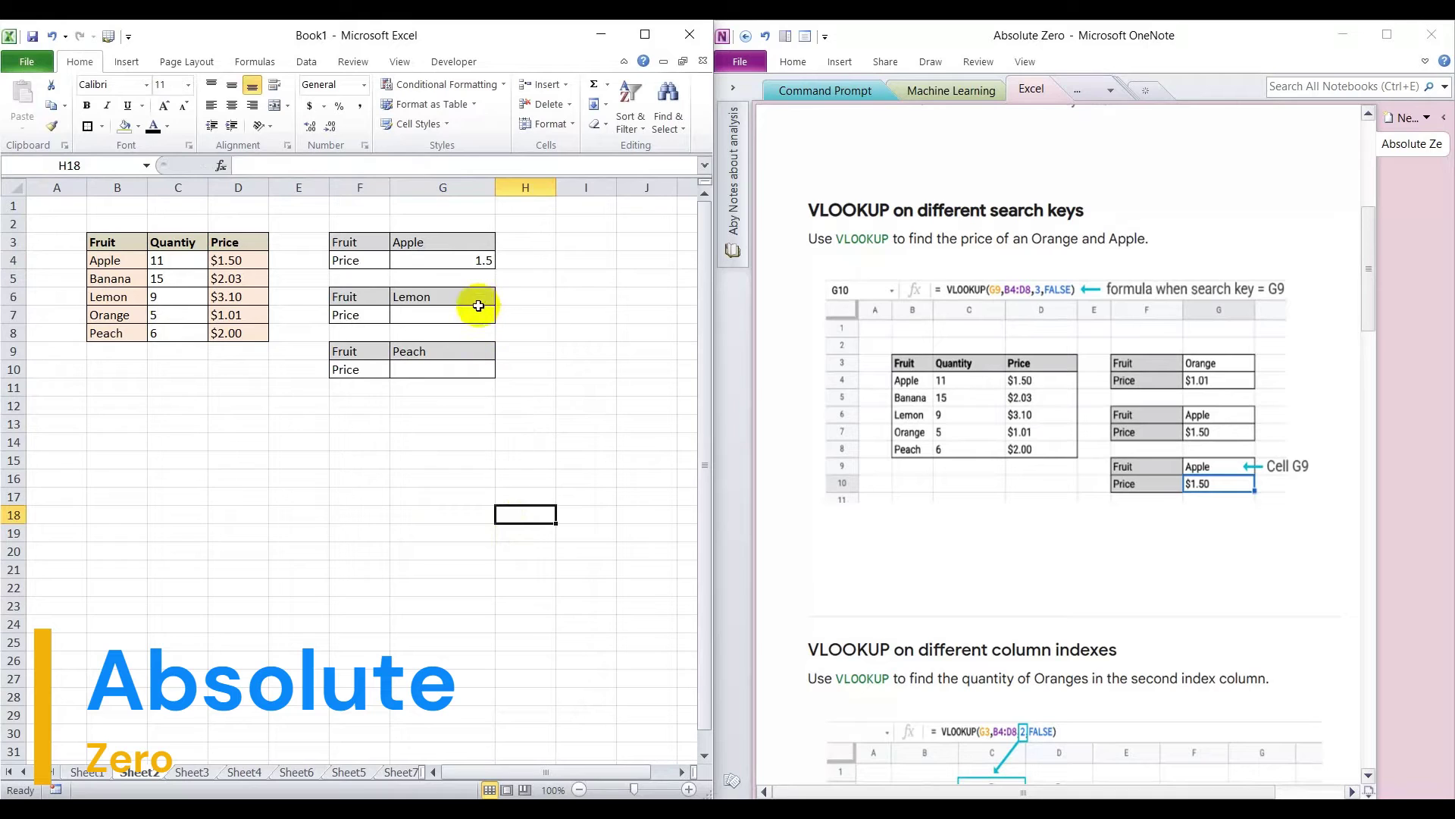
Copy the exact formula text from Apple's Price cell G4 into Lemon's Price cell G7
double_click(465, 266)
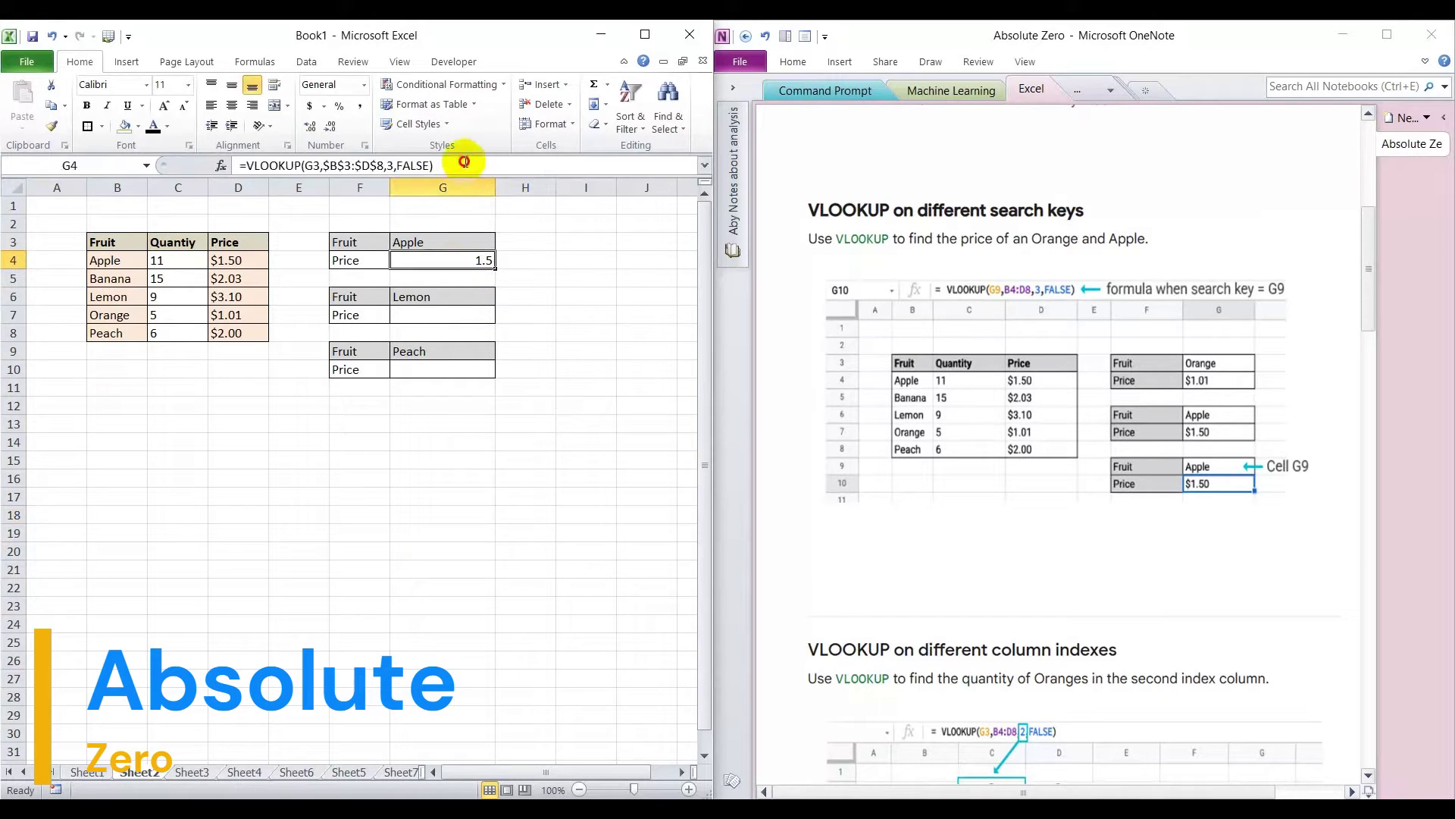
left_click_drag(454, 165, 199, 160)
left_click(432, 316)
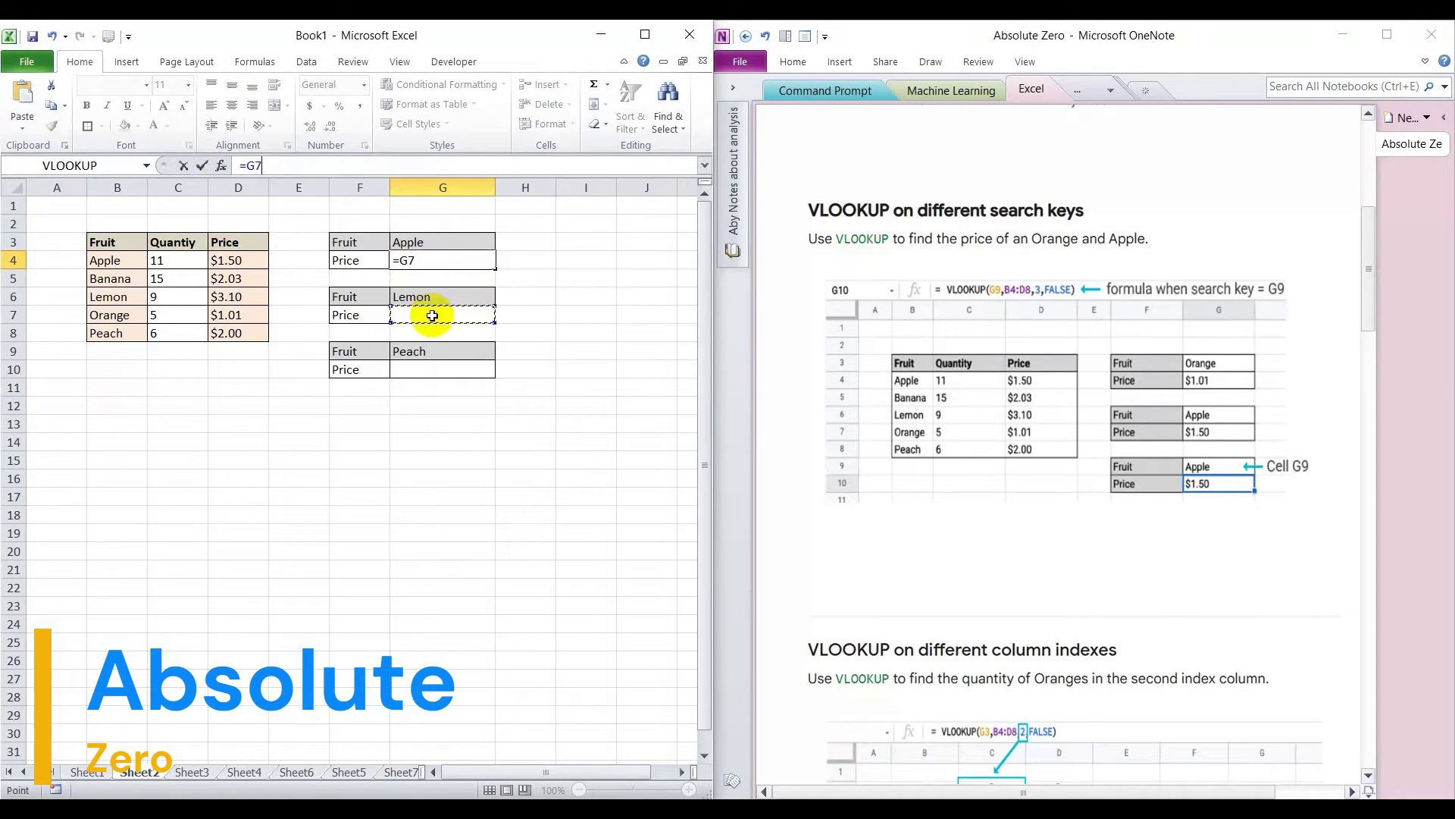
key("Escape")
left_click(428, 310)
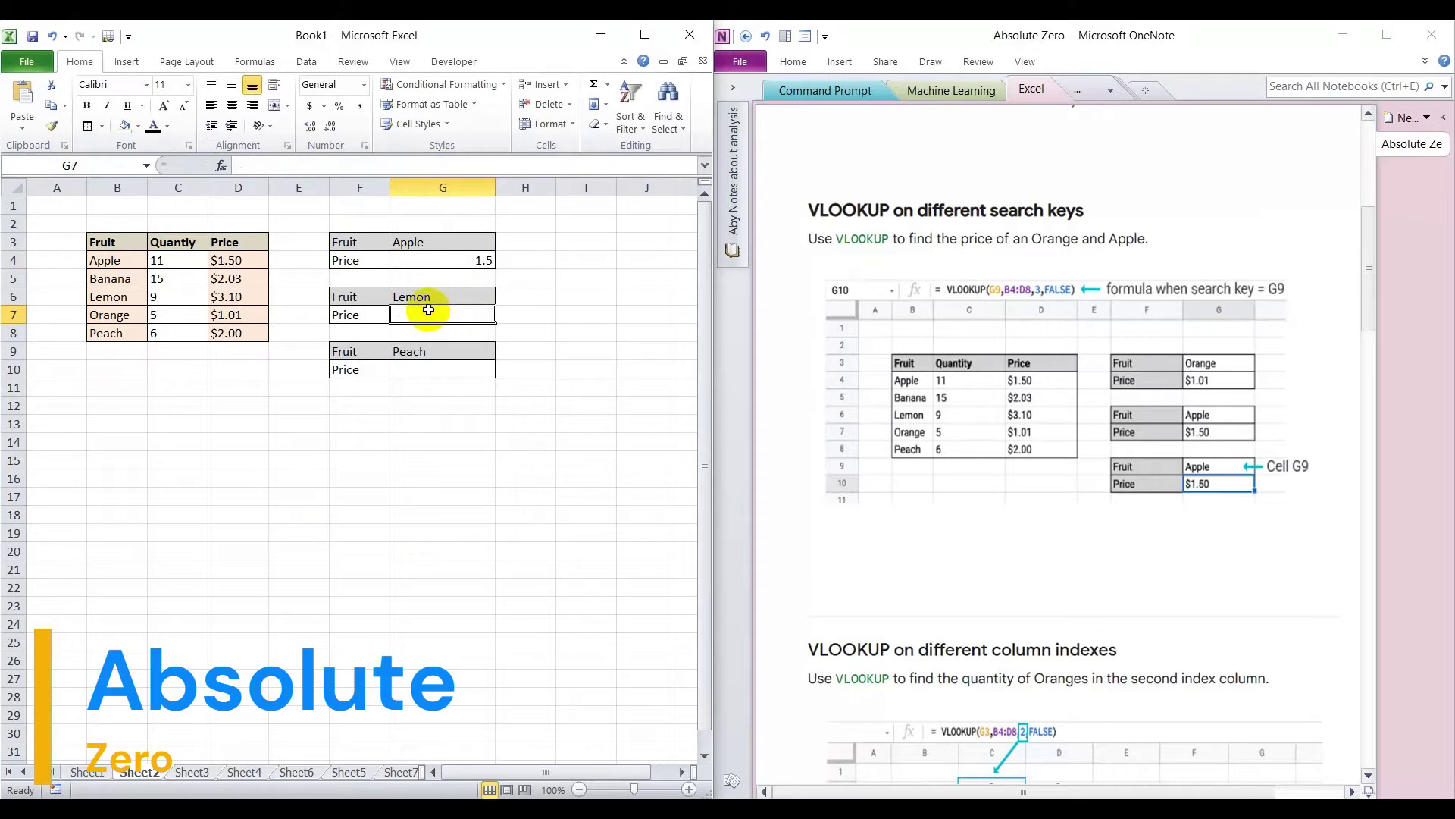
key("ctrl+v")
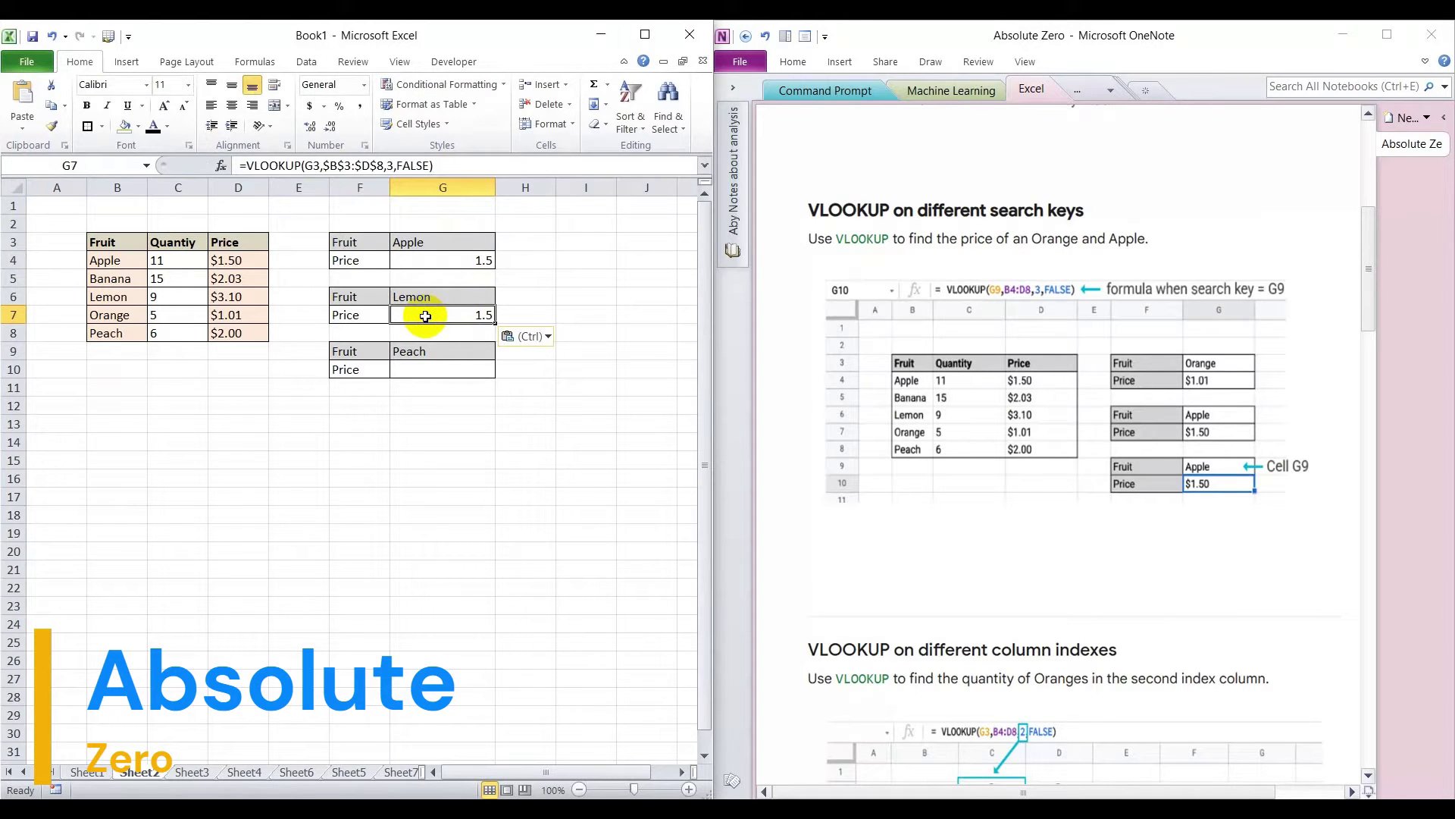
Change the lookup value of the VLOOKUP in G7 to G6, the cell holding Lemon
left_click(221, 166)
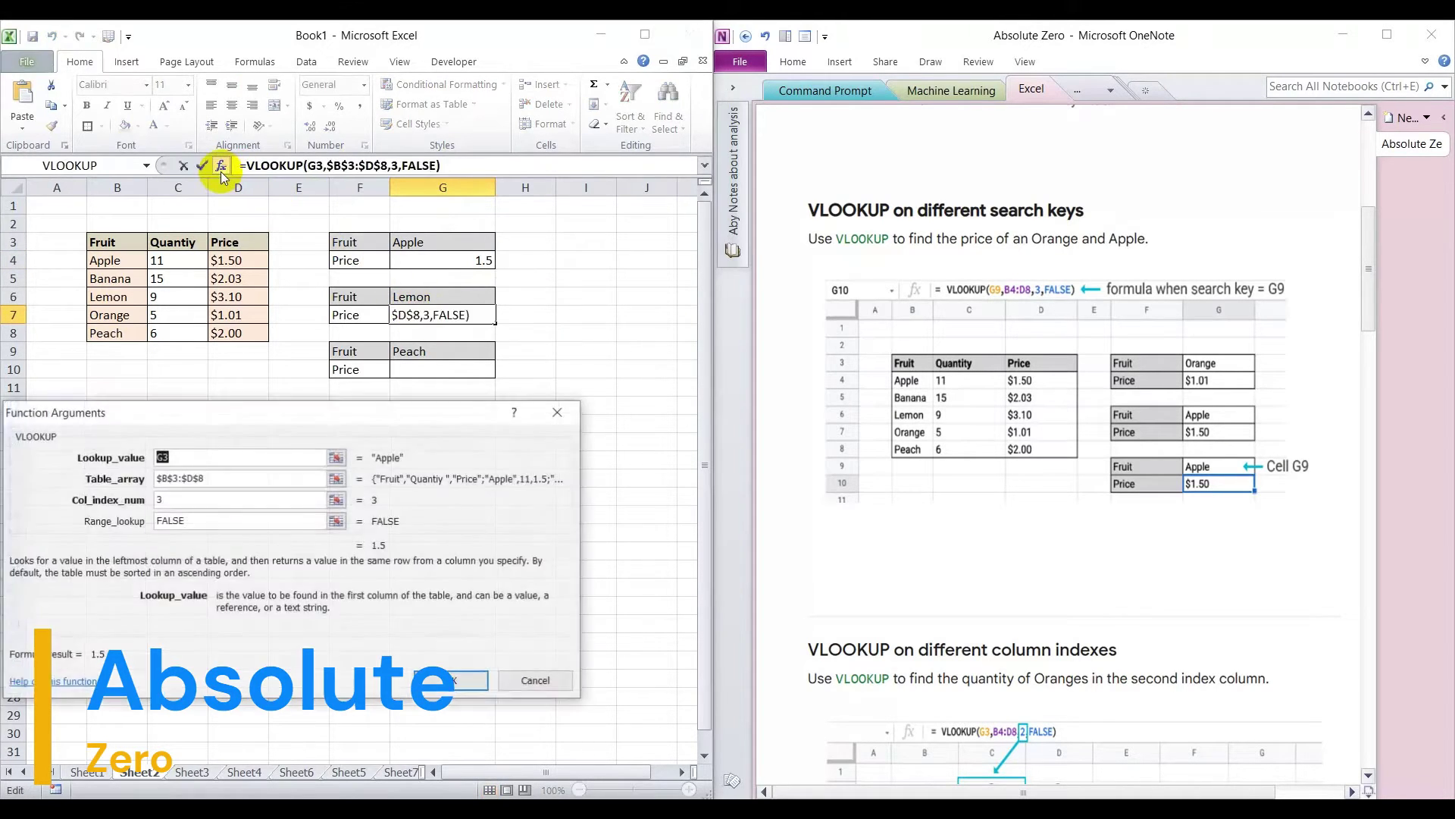
left_click_drag(279, 406, 434, 406)
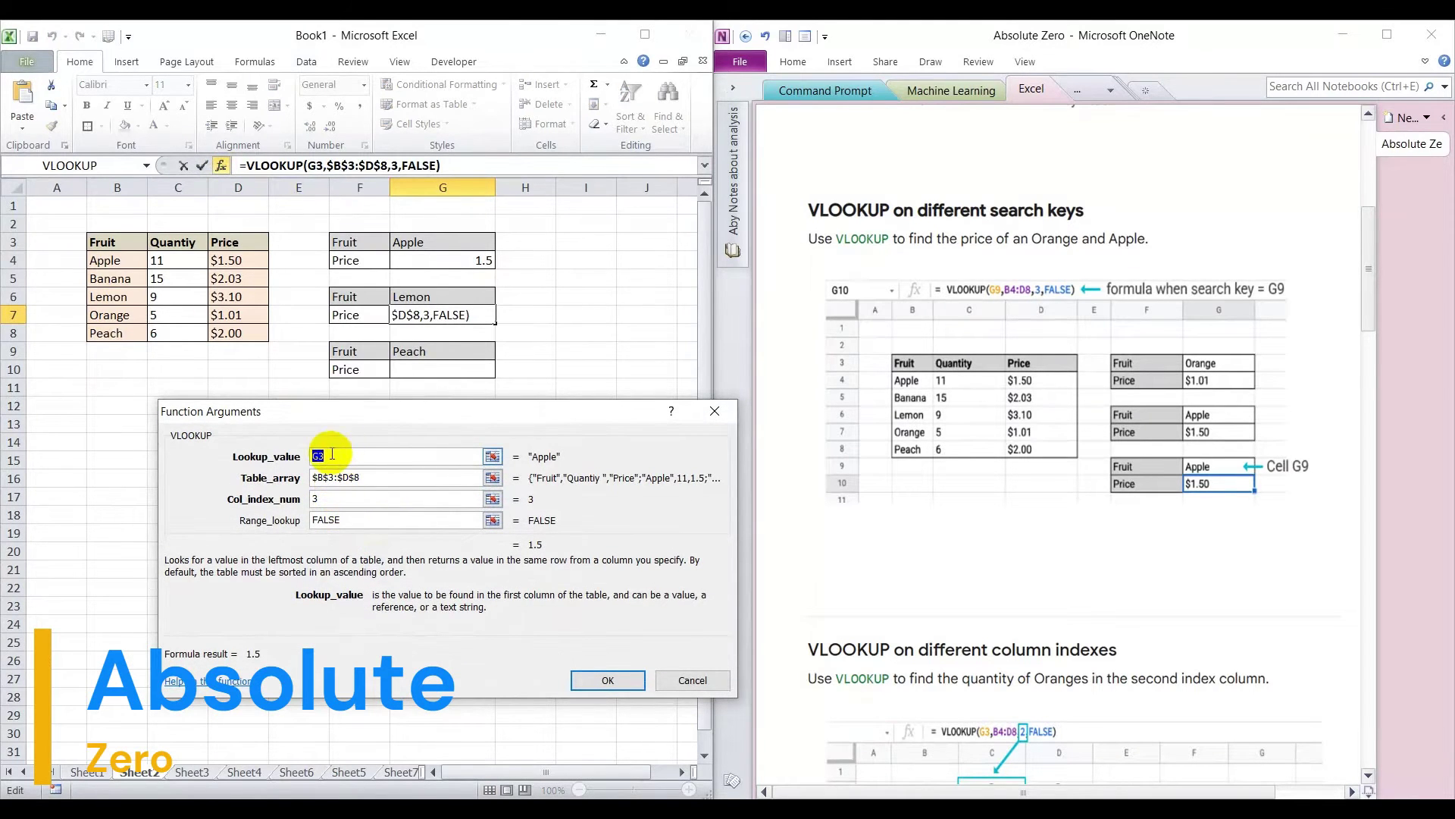
left_click(493, 456)
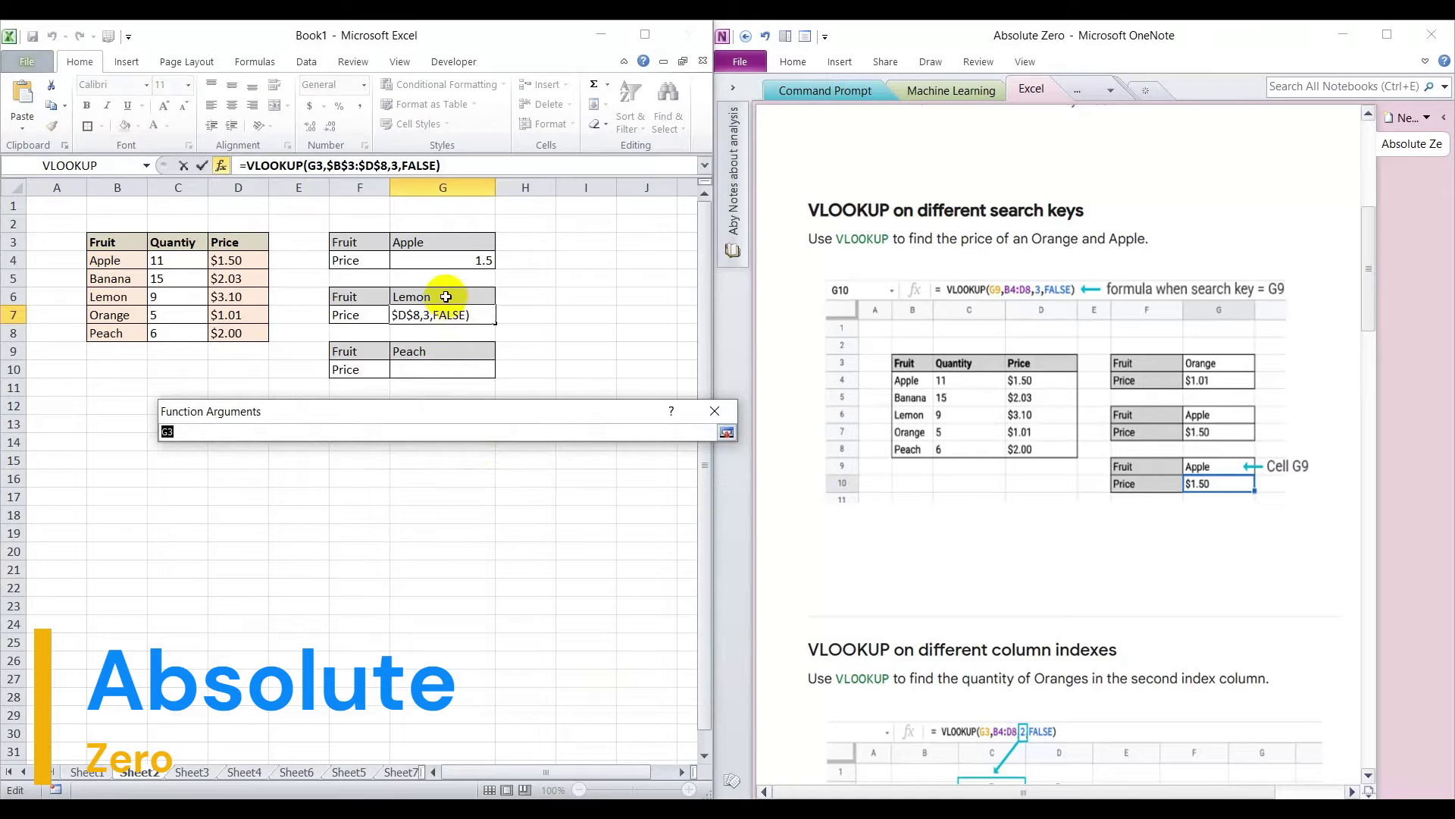
key("Return")
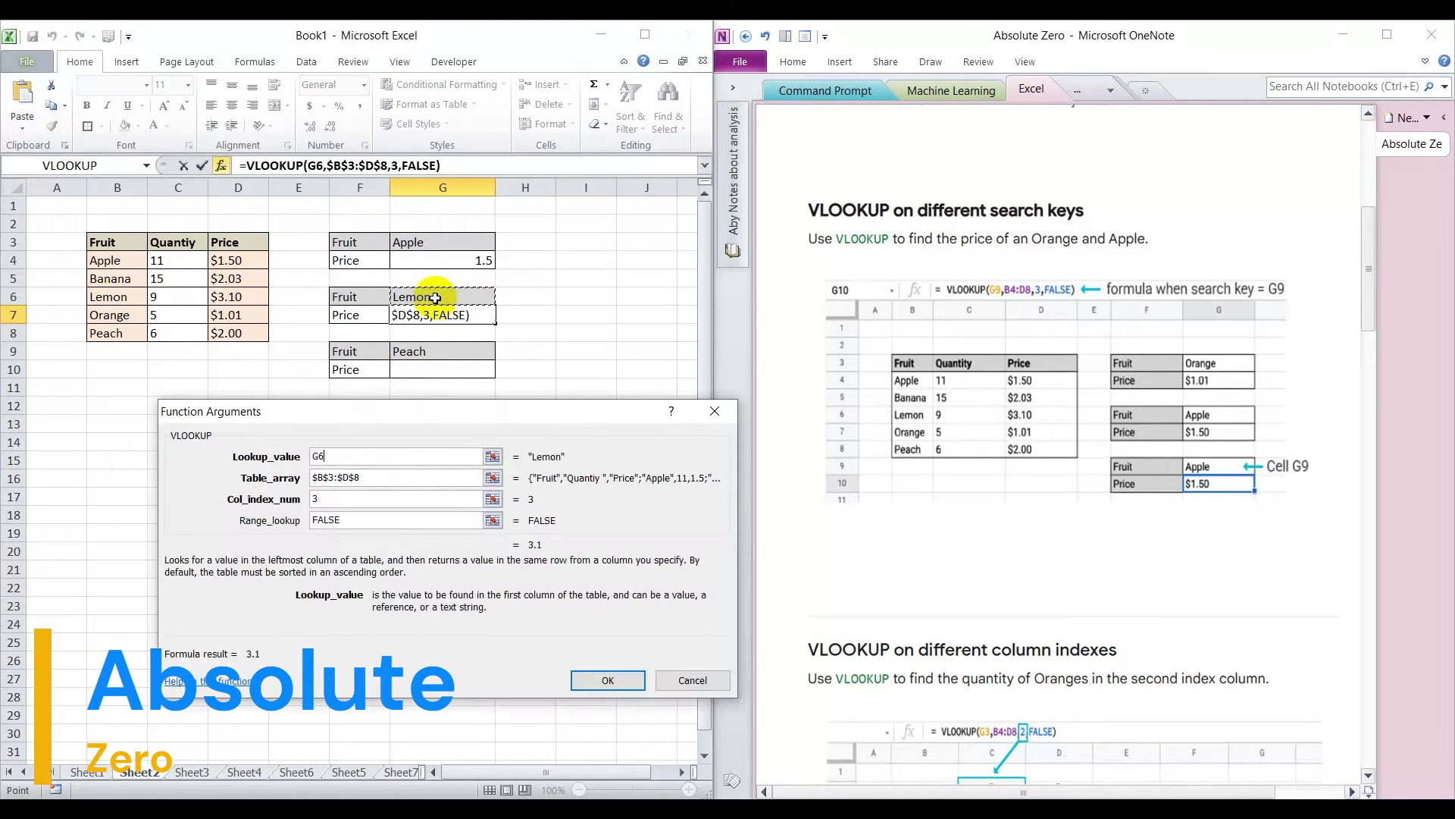
left_click(610, 680)
left_click(480, 533)
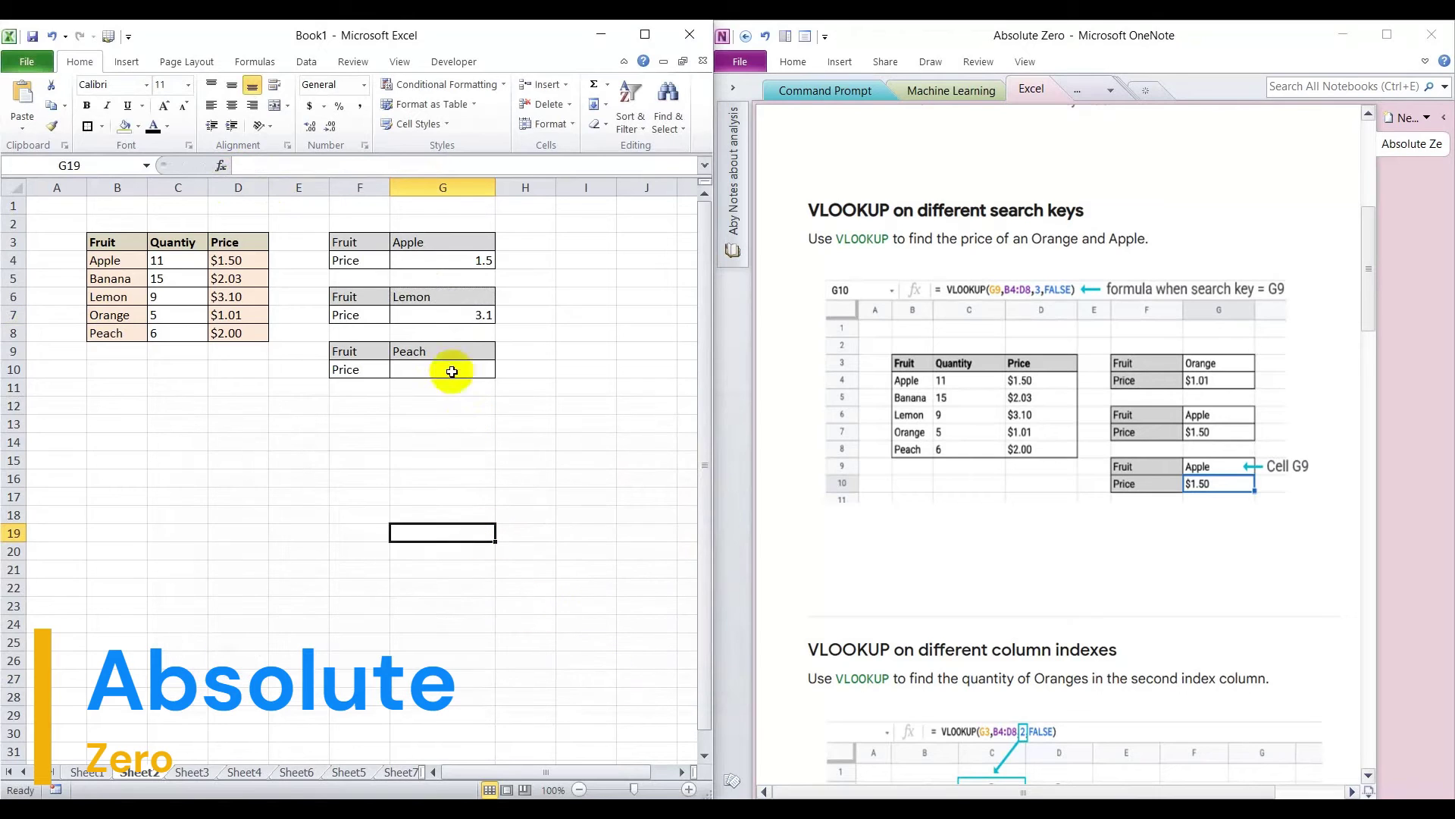
Copy the exact formula text from Lemon's Price cell G7 into Peach's Price cell G10
left_click(460, 313)
left_click_drag(433, 166, 211, 168)
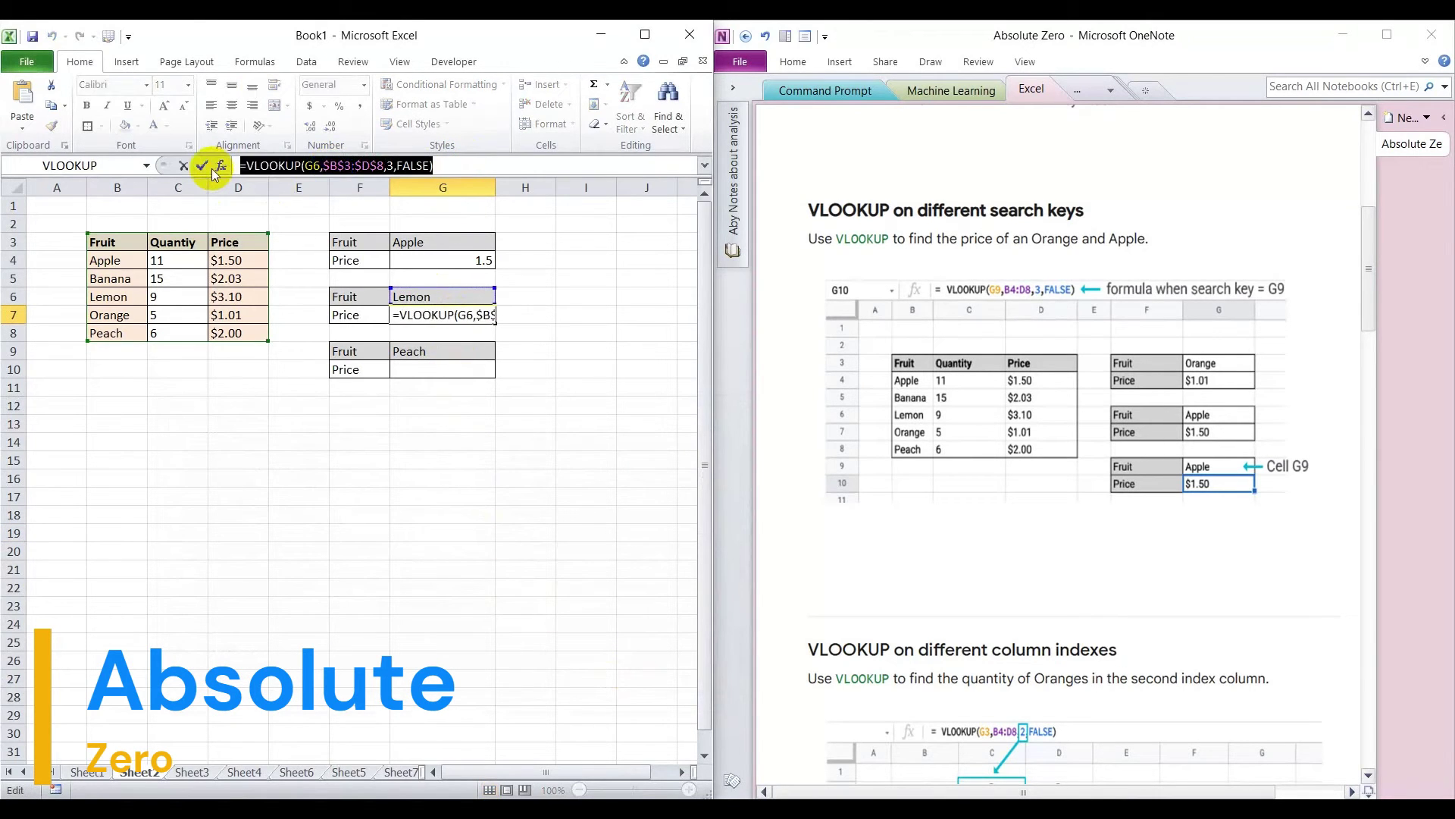
key("Escape")
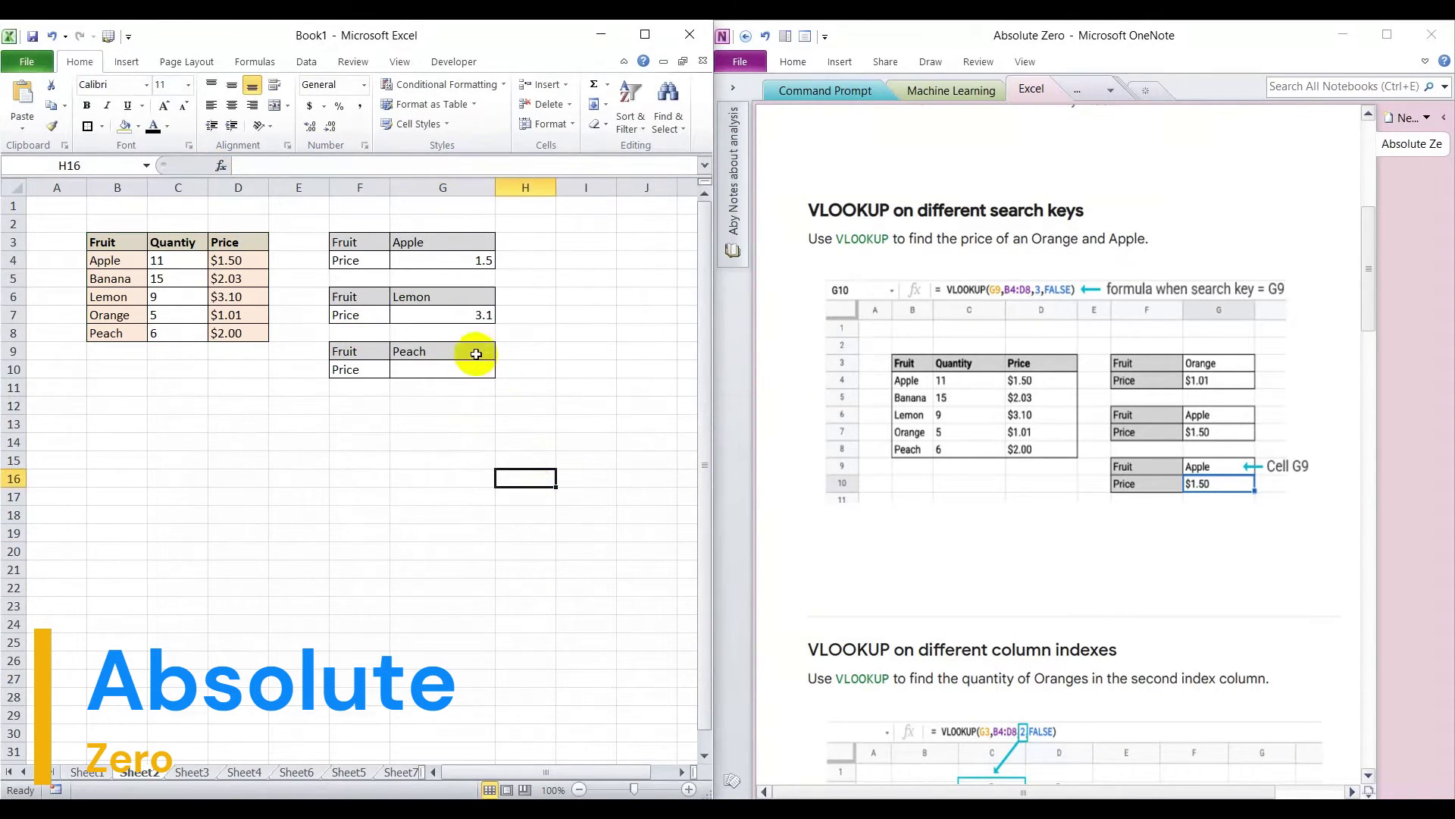
left_click(467, 369)
key("ctrl+v")
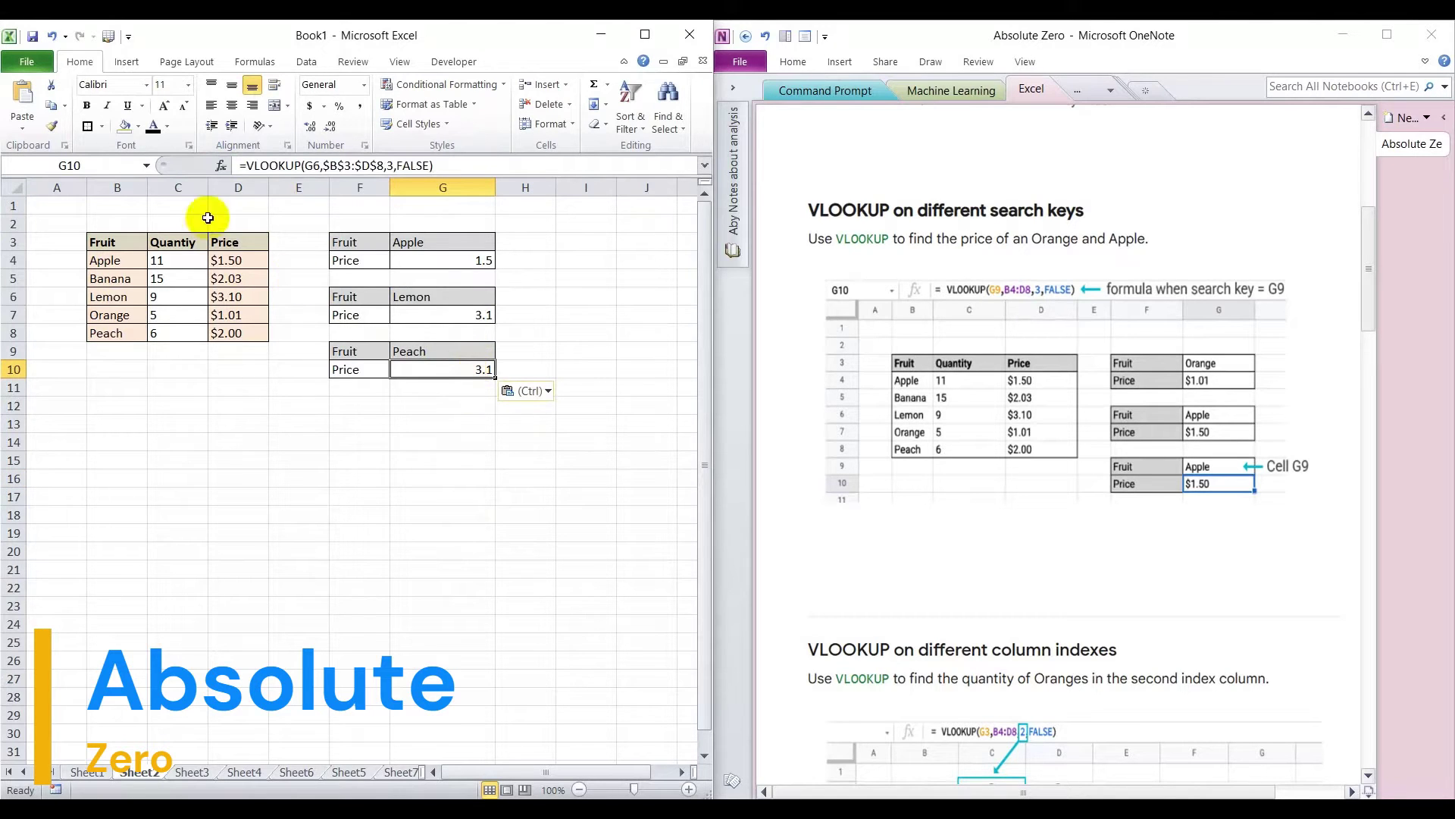
Change the lookup value of the VLOOKUP in G10 to G9, the cell holding Peach
left_click(221, 165)
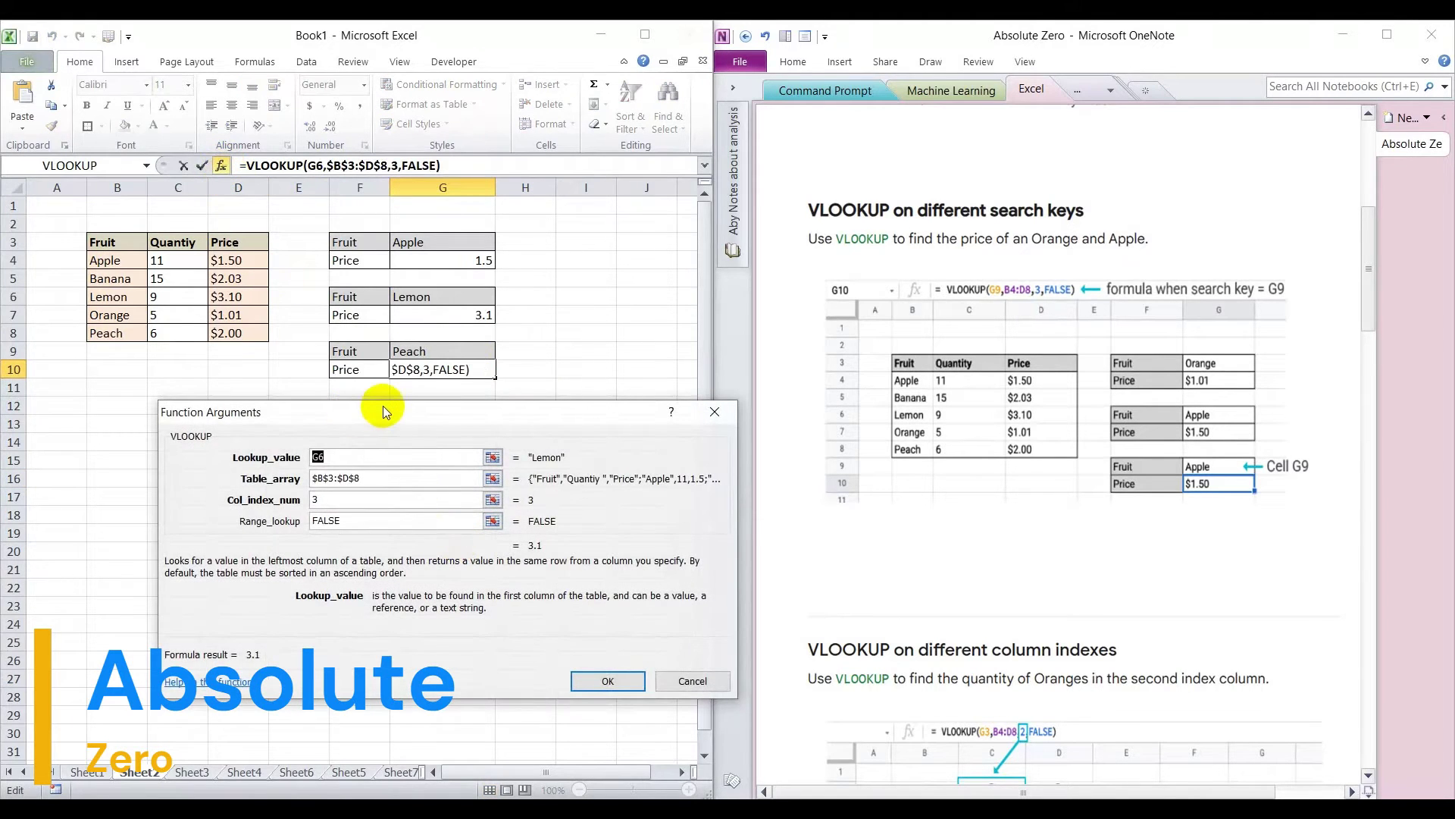
left_click_drag(384, 409, 379, 417)
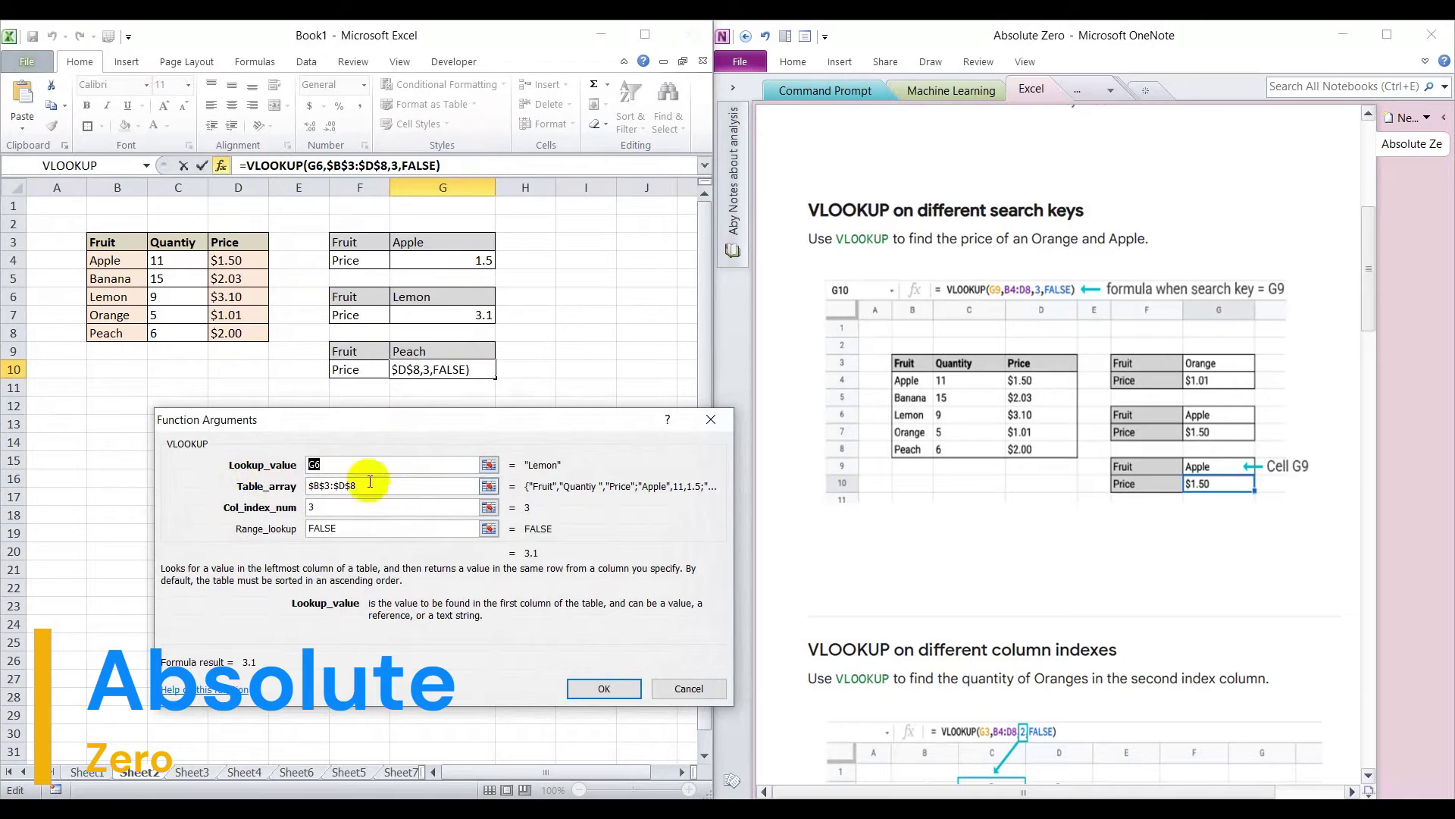
left_click(489, 464)
left_click(460, 350)
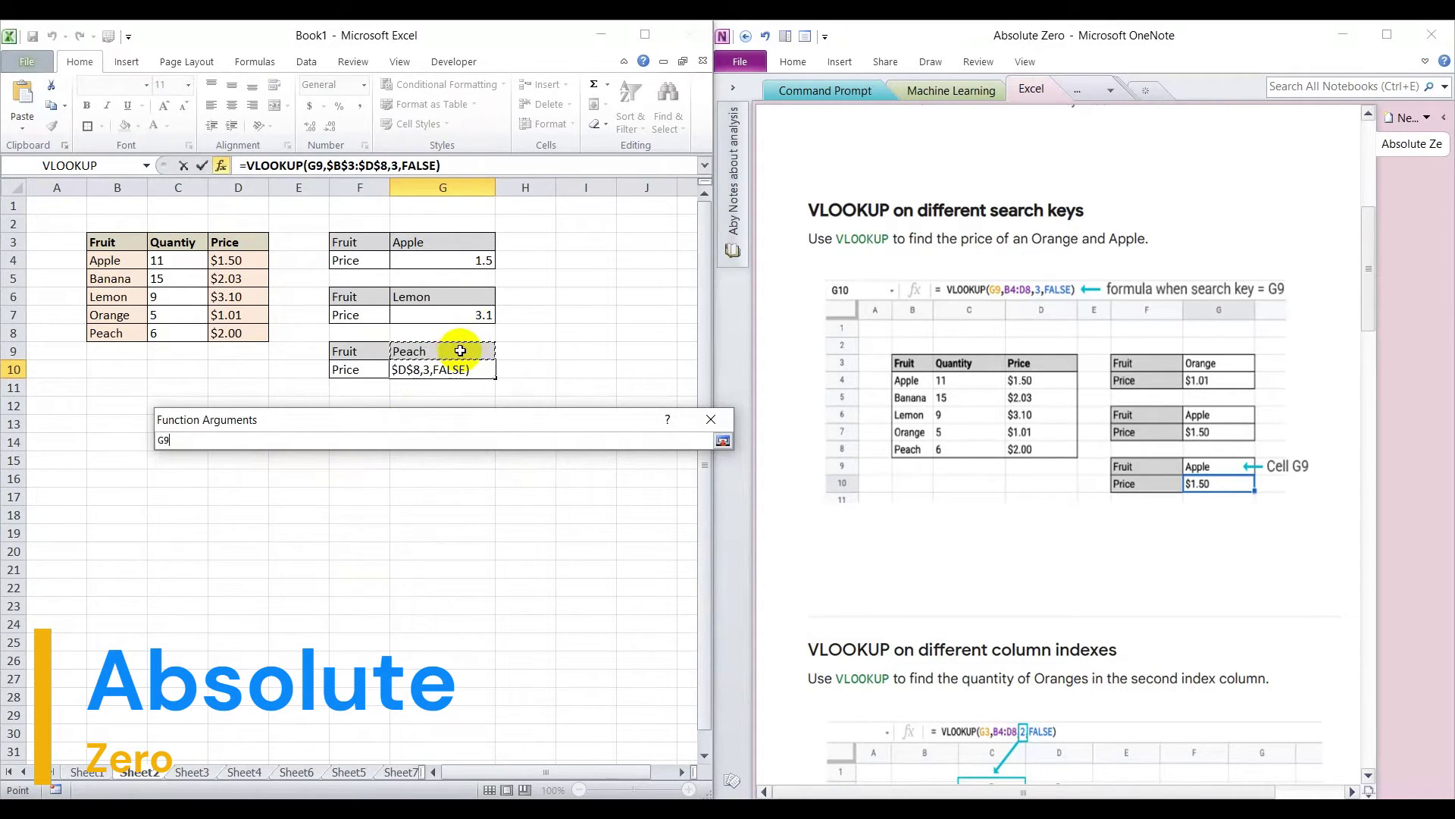
key("Return")
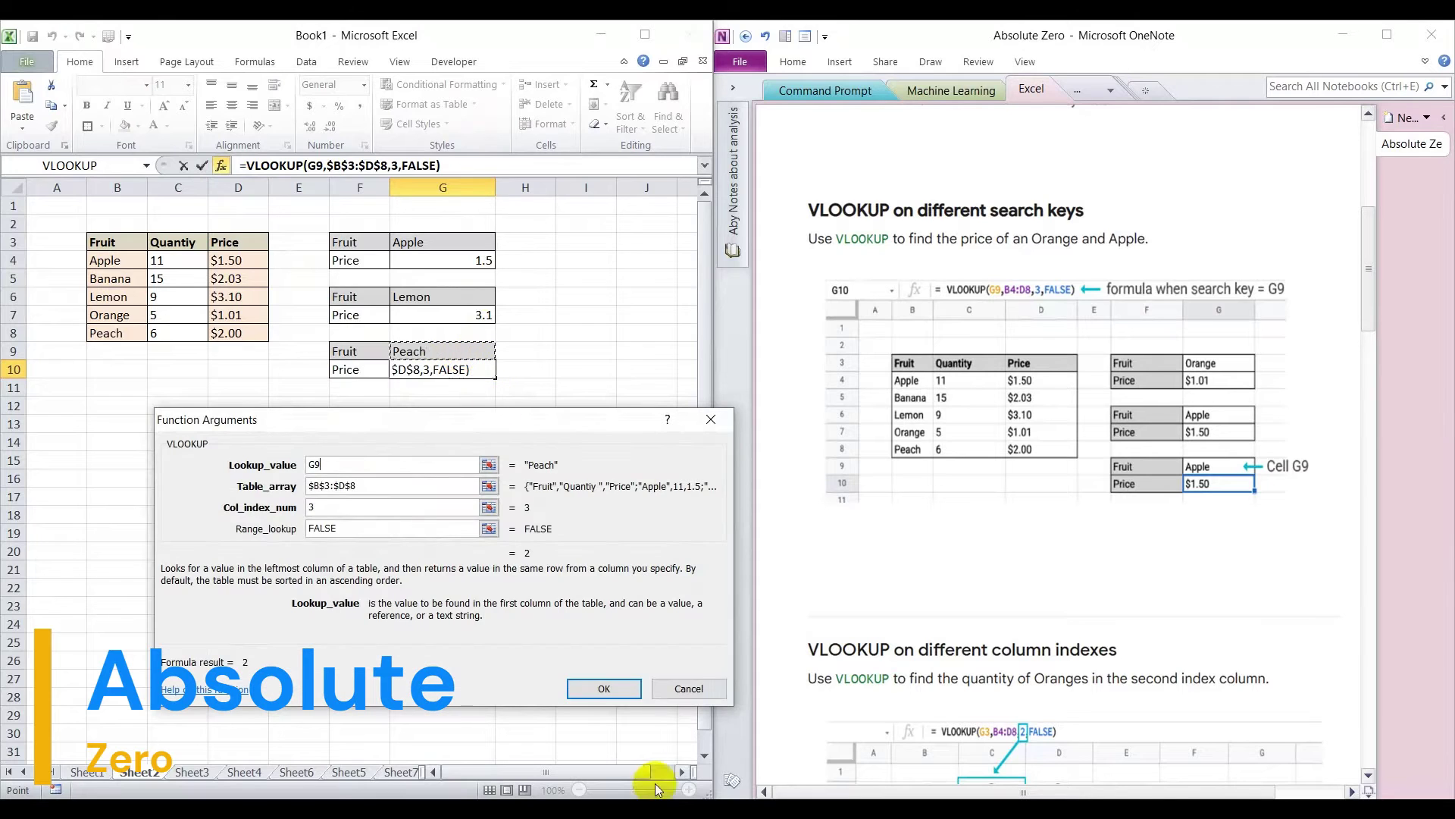
left_click(630, 688)
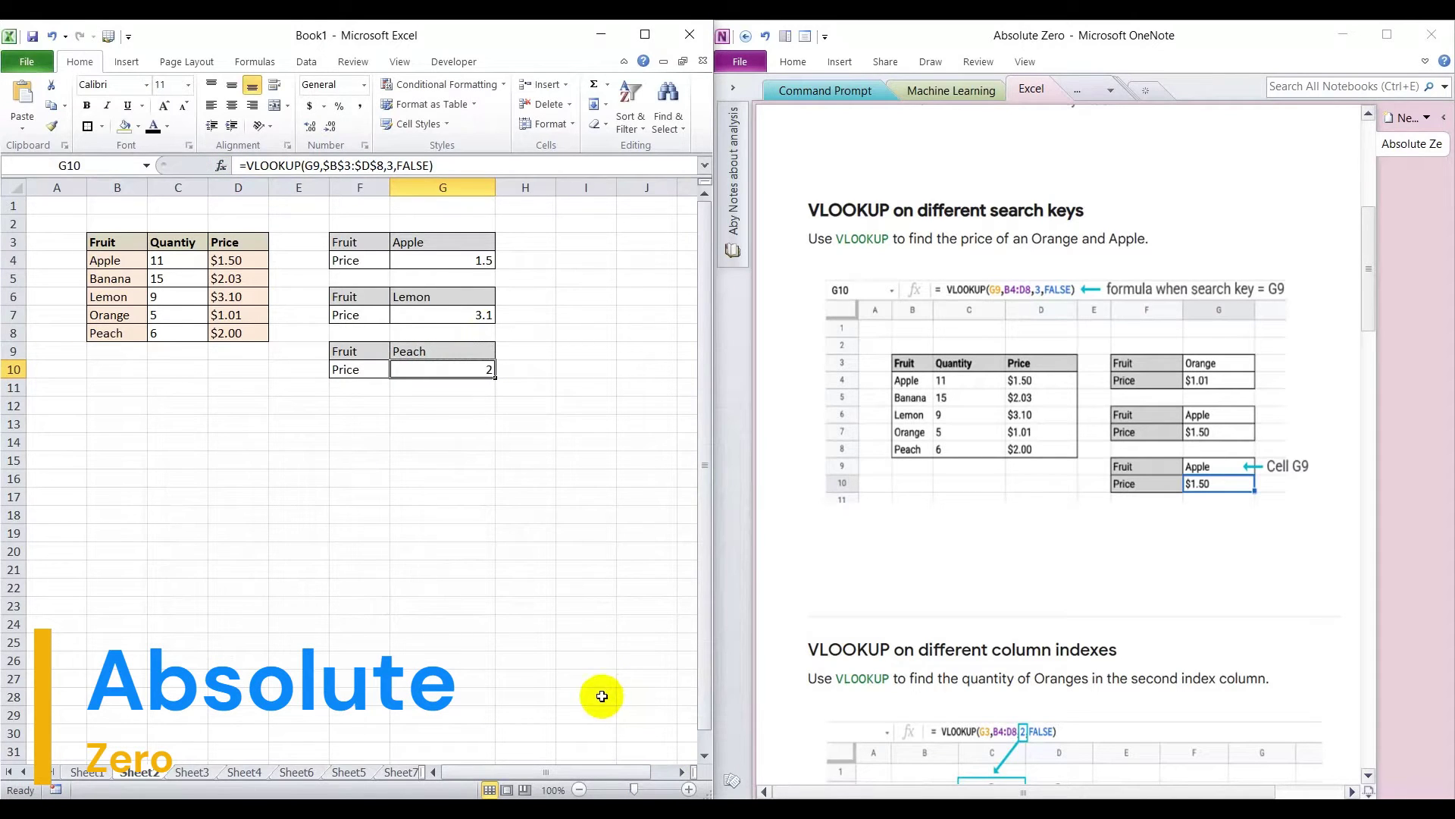
Replace the search key Peach in cell G9 with Apple to test the third lookup
double_click(441, 350)
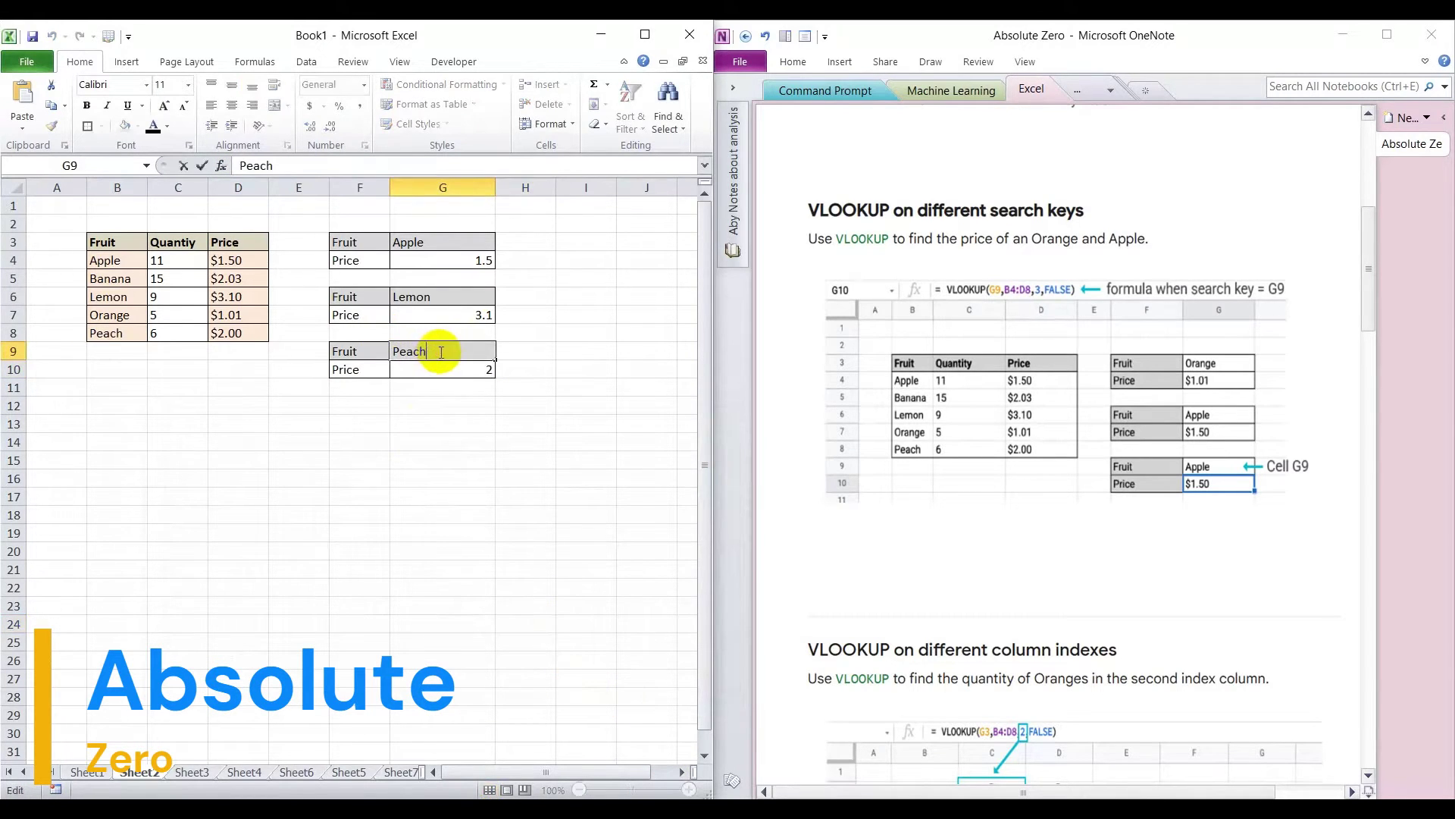
left_click_drag(441, 351, 388, 351)
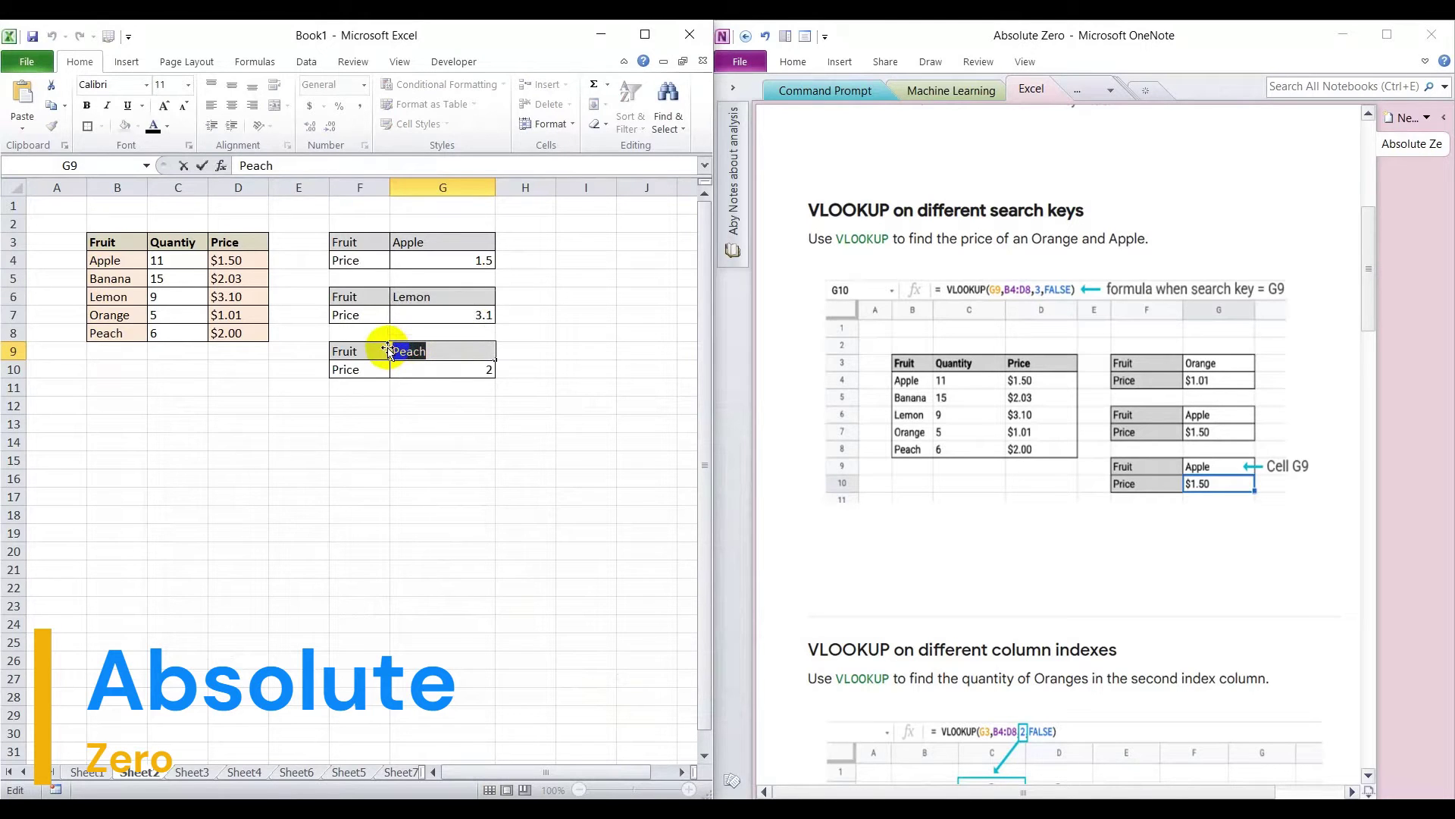
type("Apple")
key("Return")
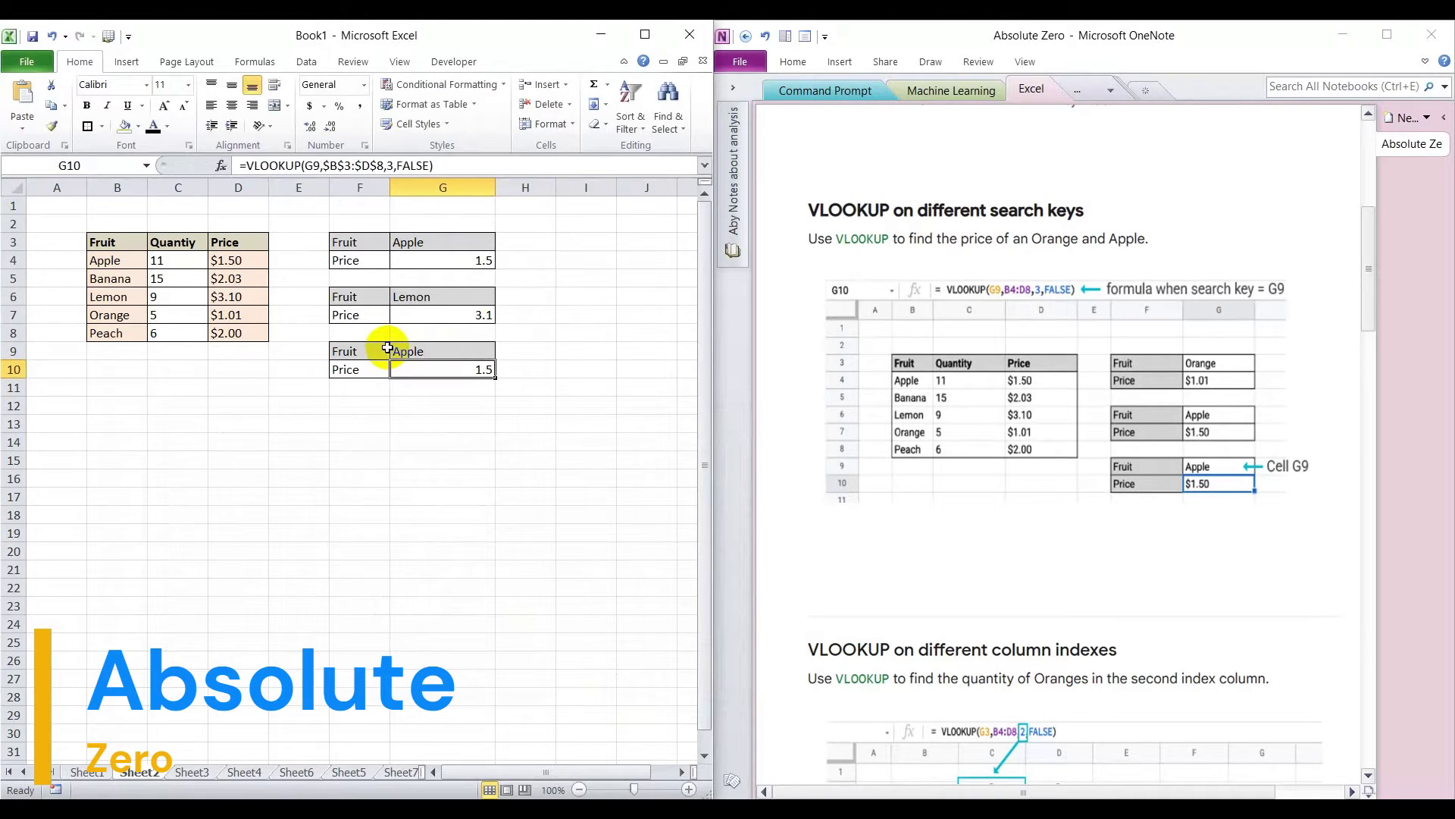
Replace the search key in cell G3 with Banana to test the first lookup
left_click(457, 244)
double_click(456, 244)
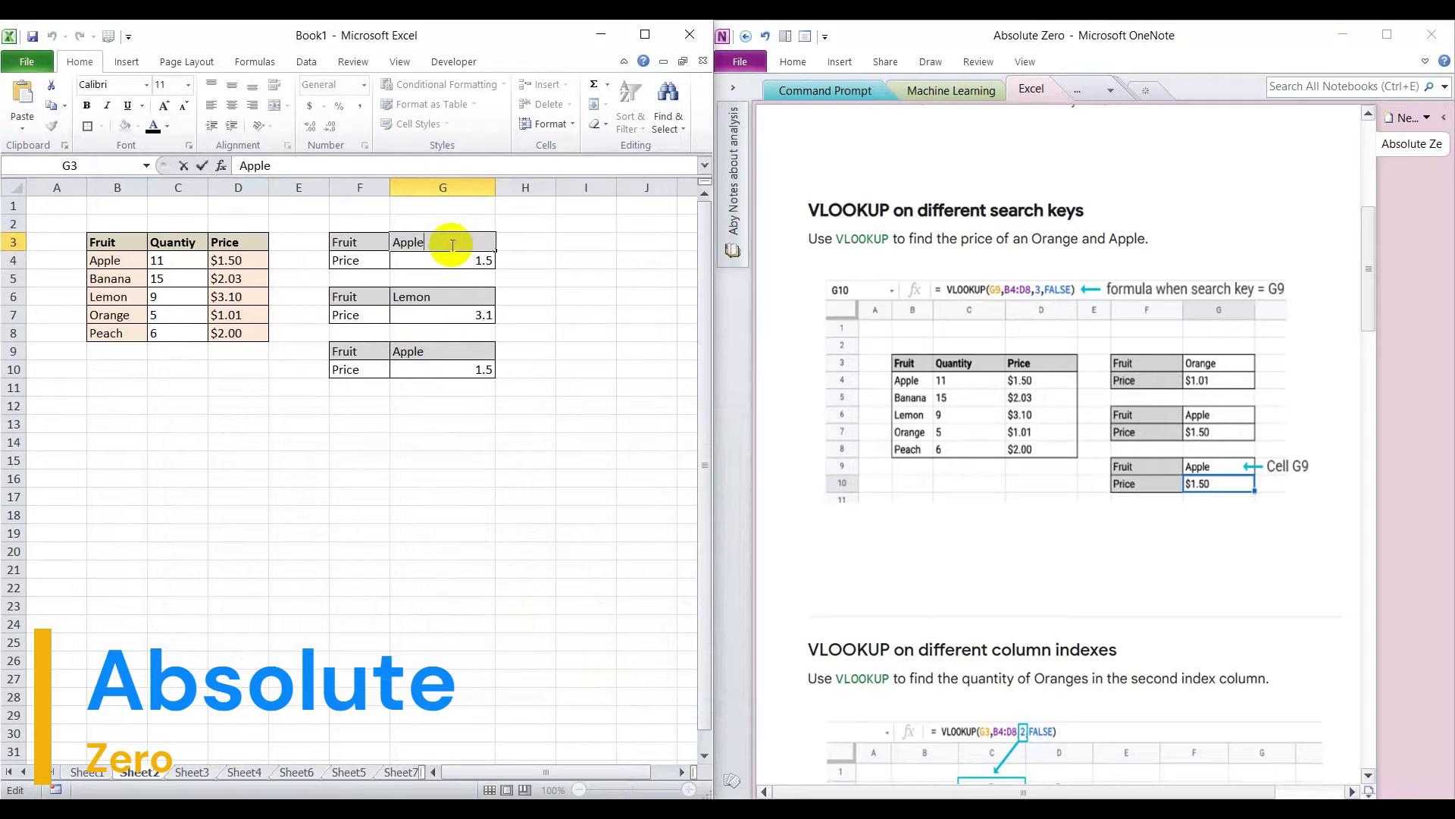
left_click_drag(456, 243, 387, 242)
type("B")
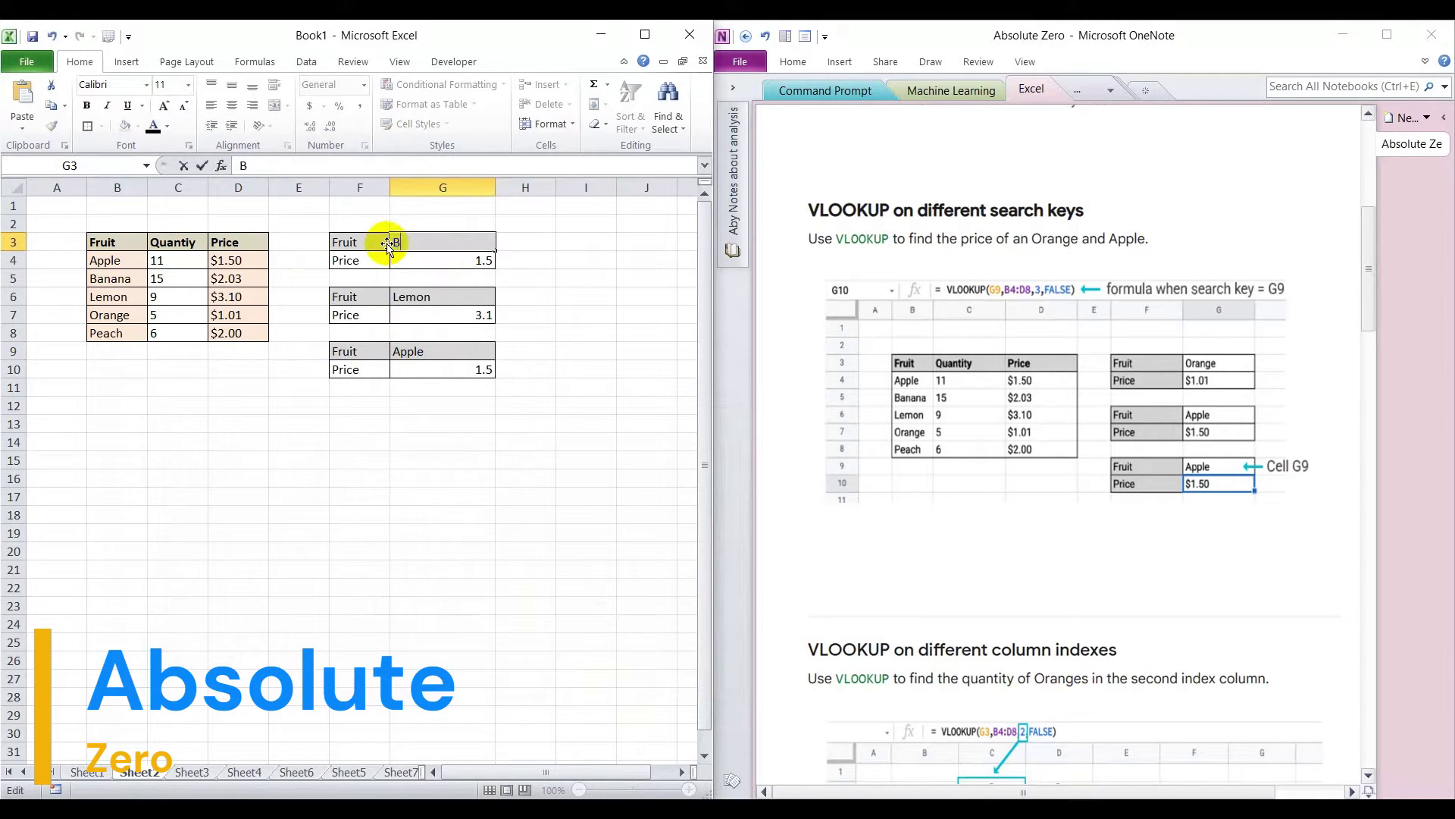
type("anan")
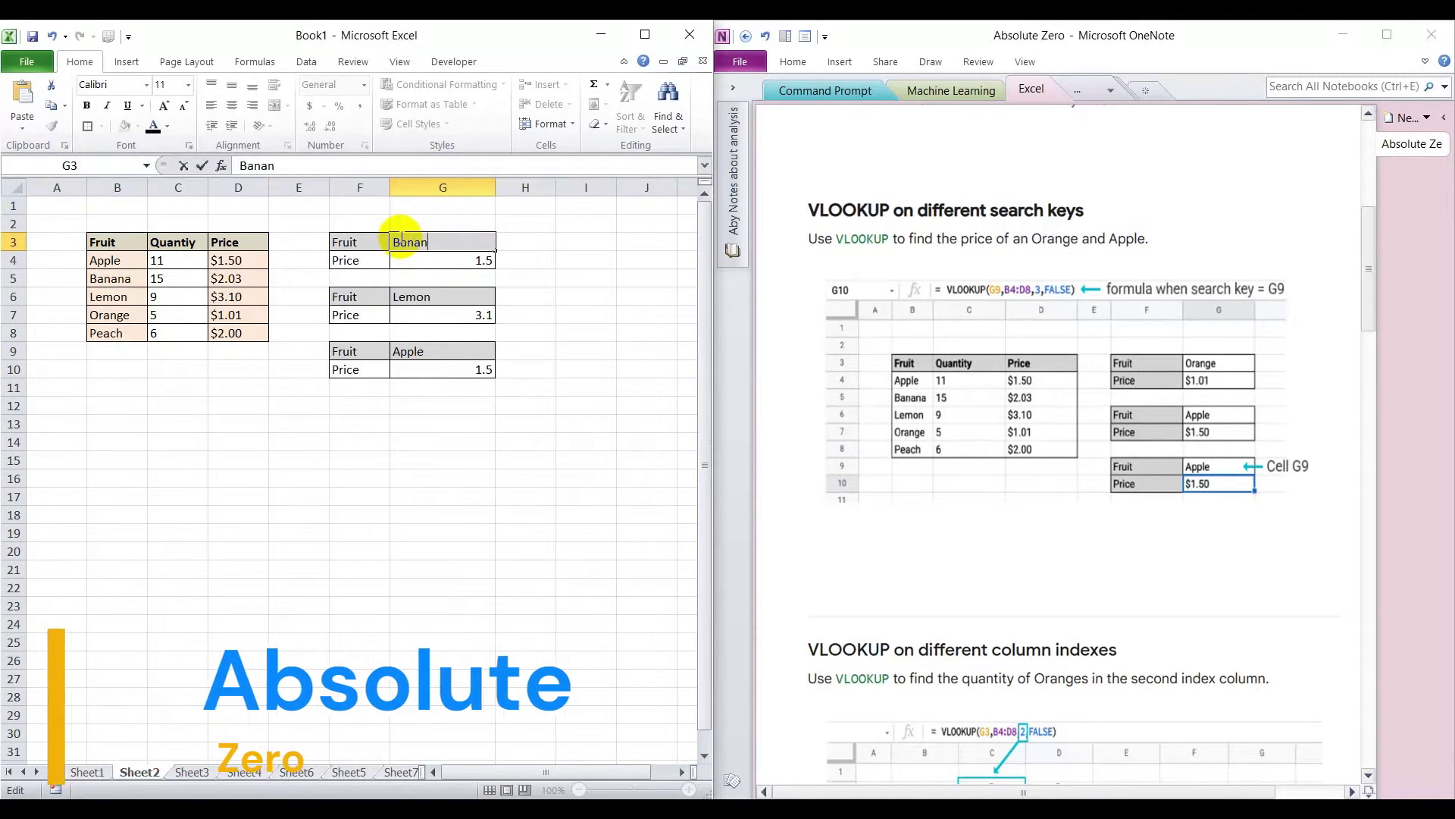
type("a")
key("Return")
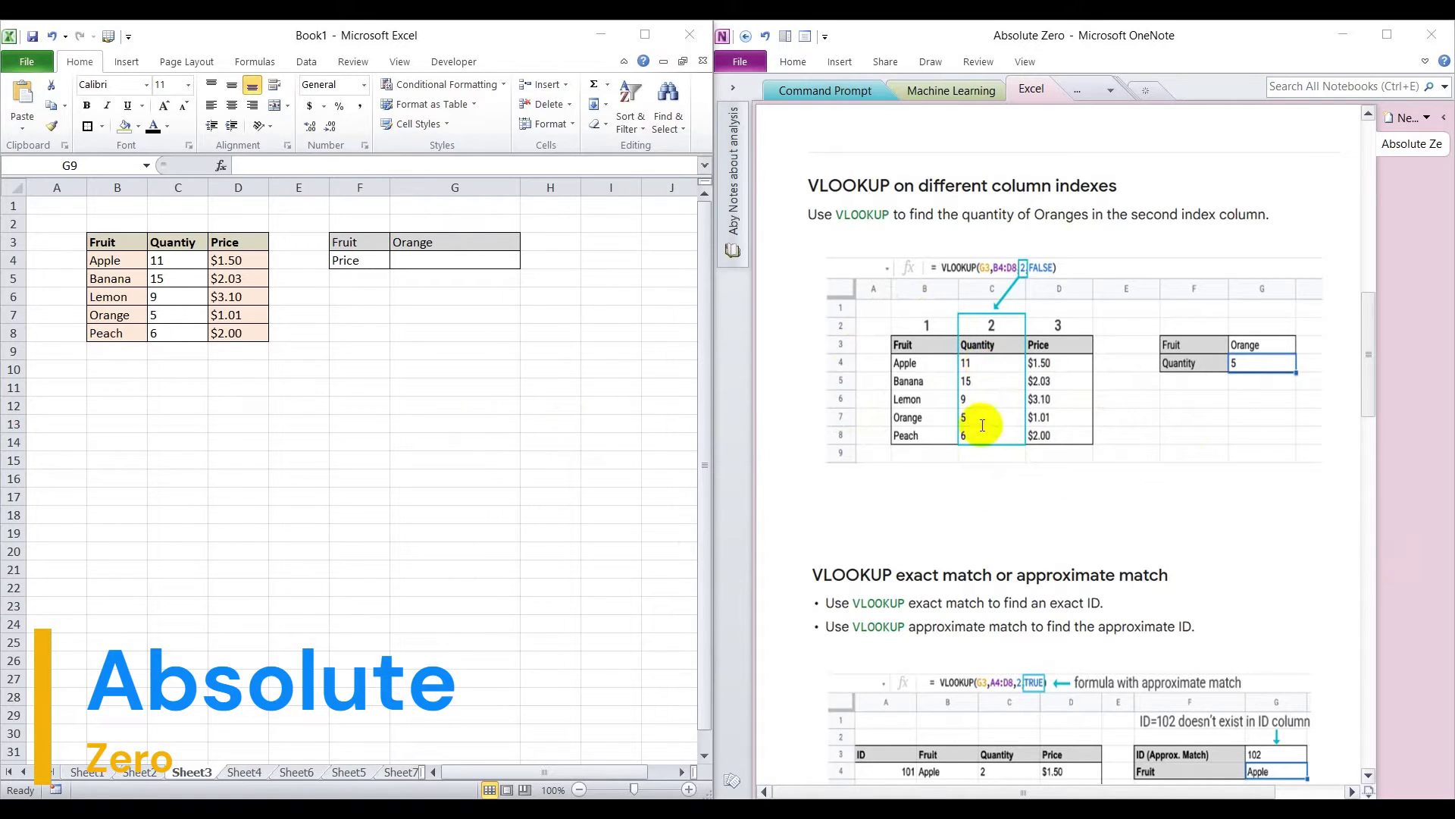
Change the Price label in cell F4 on Sheet3 to Quantity
left_click(368, 260)
double_click(370, 260)
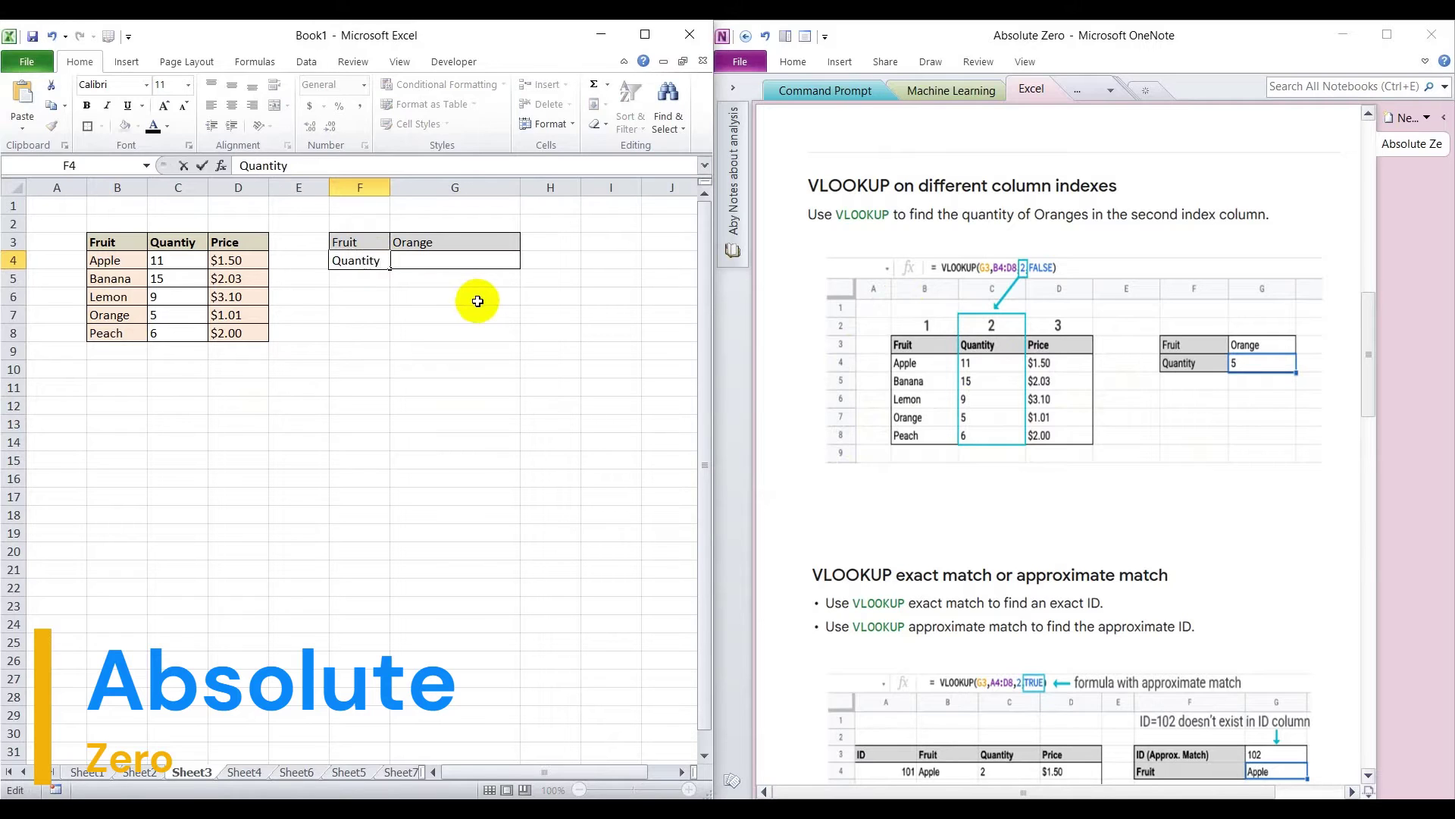
left_click(535, 368)
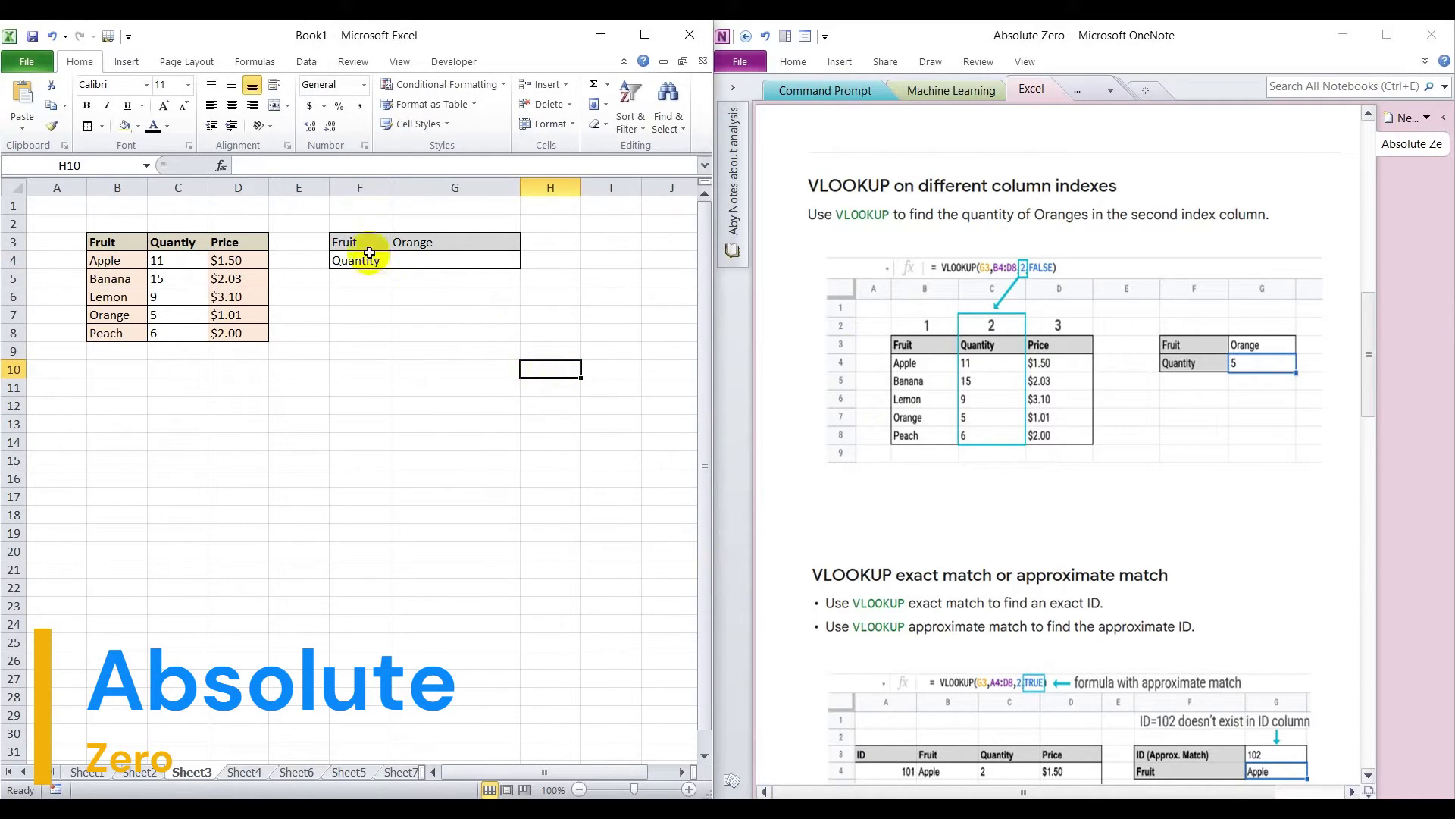
Insert the VLOOKUP function in Orange's Quantity cell G4 on Sheet3, with G3 as the lookup value
left_click(424, 261)
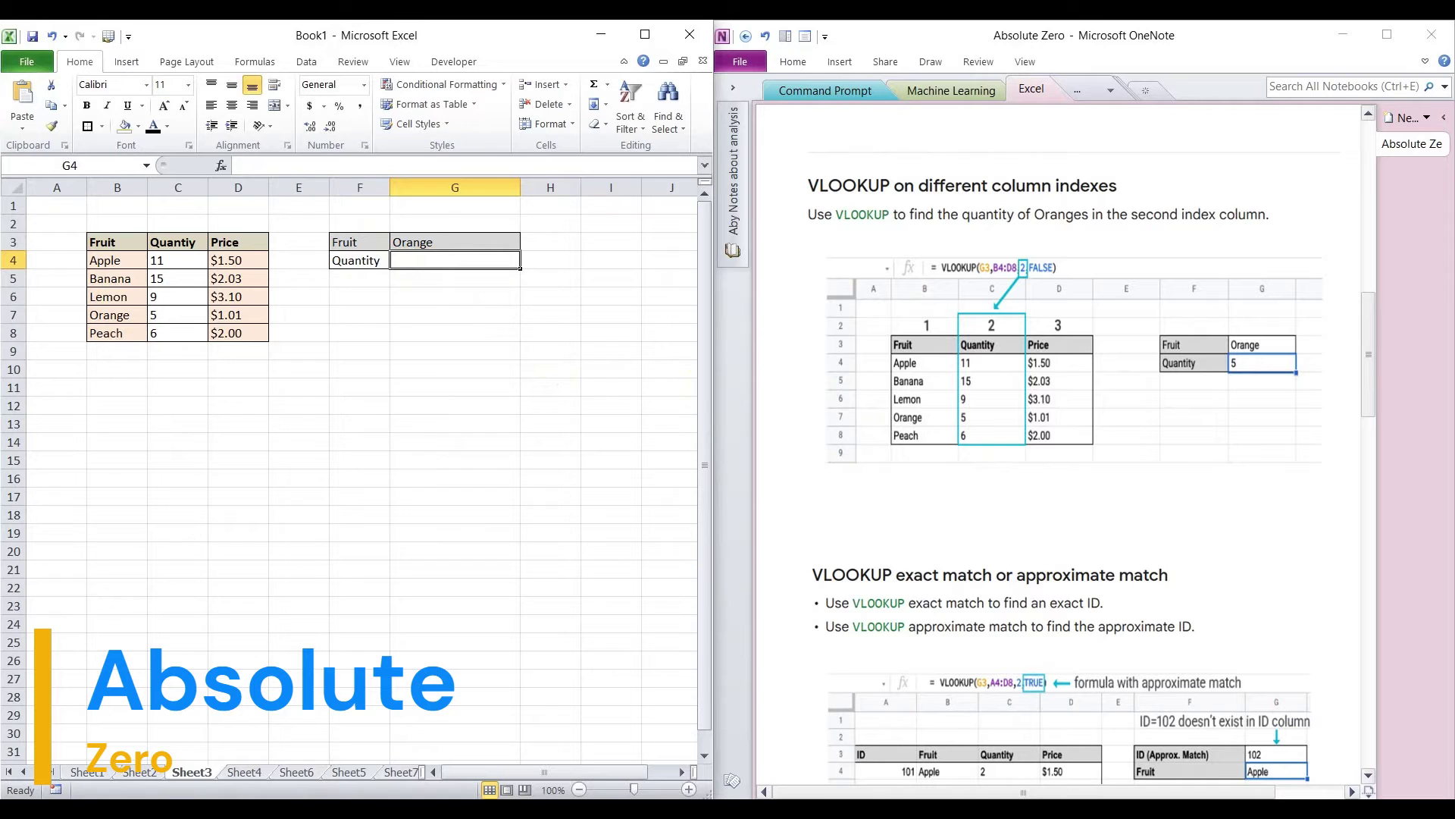
left_click(220, 167)
left_click_drag(177, 389, 155, 361)
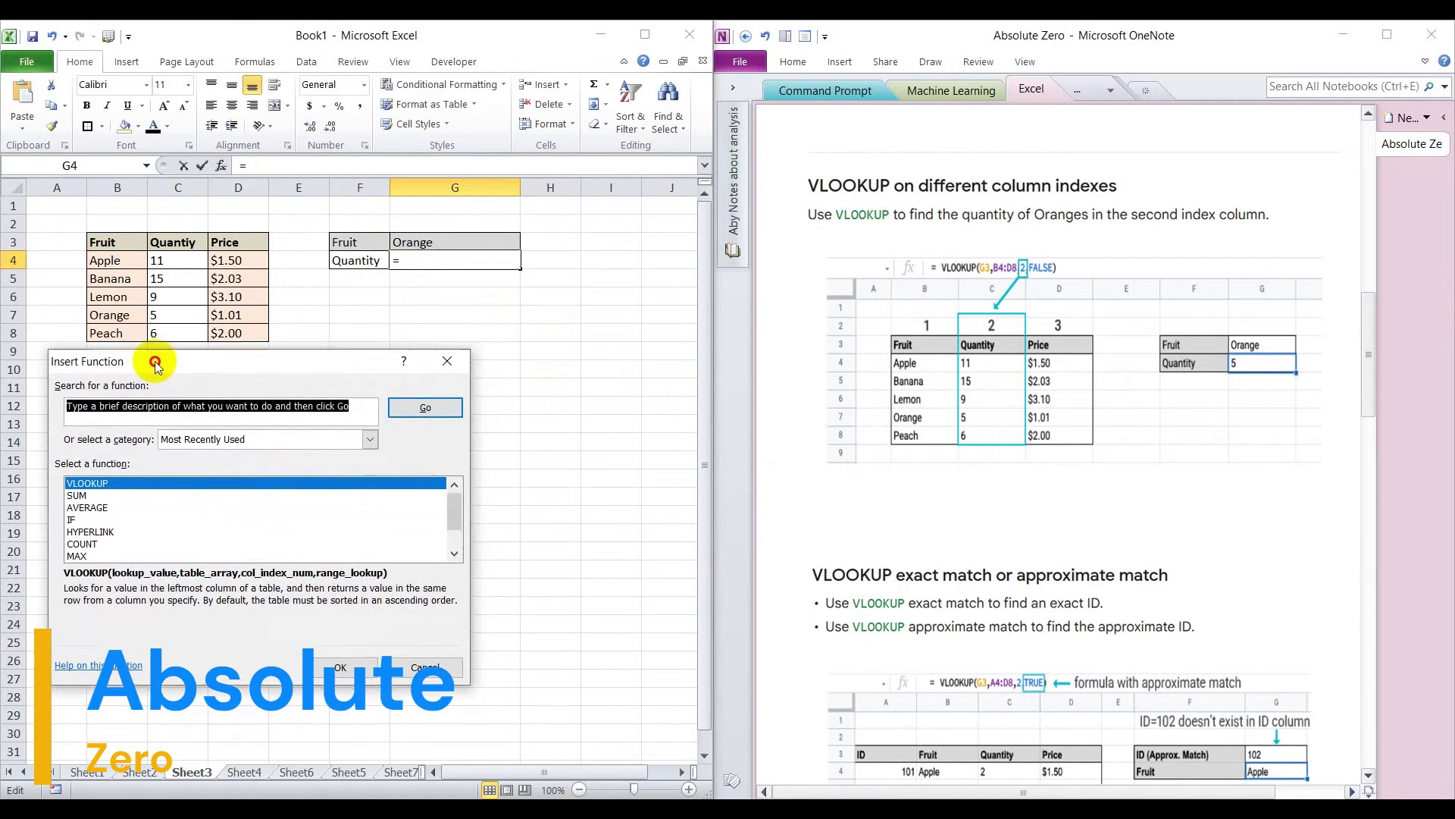
left_click(347, 667)
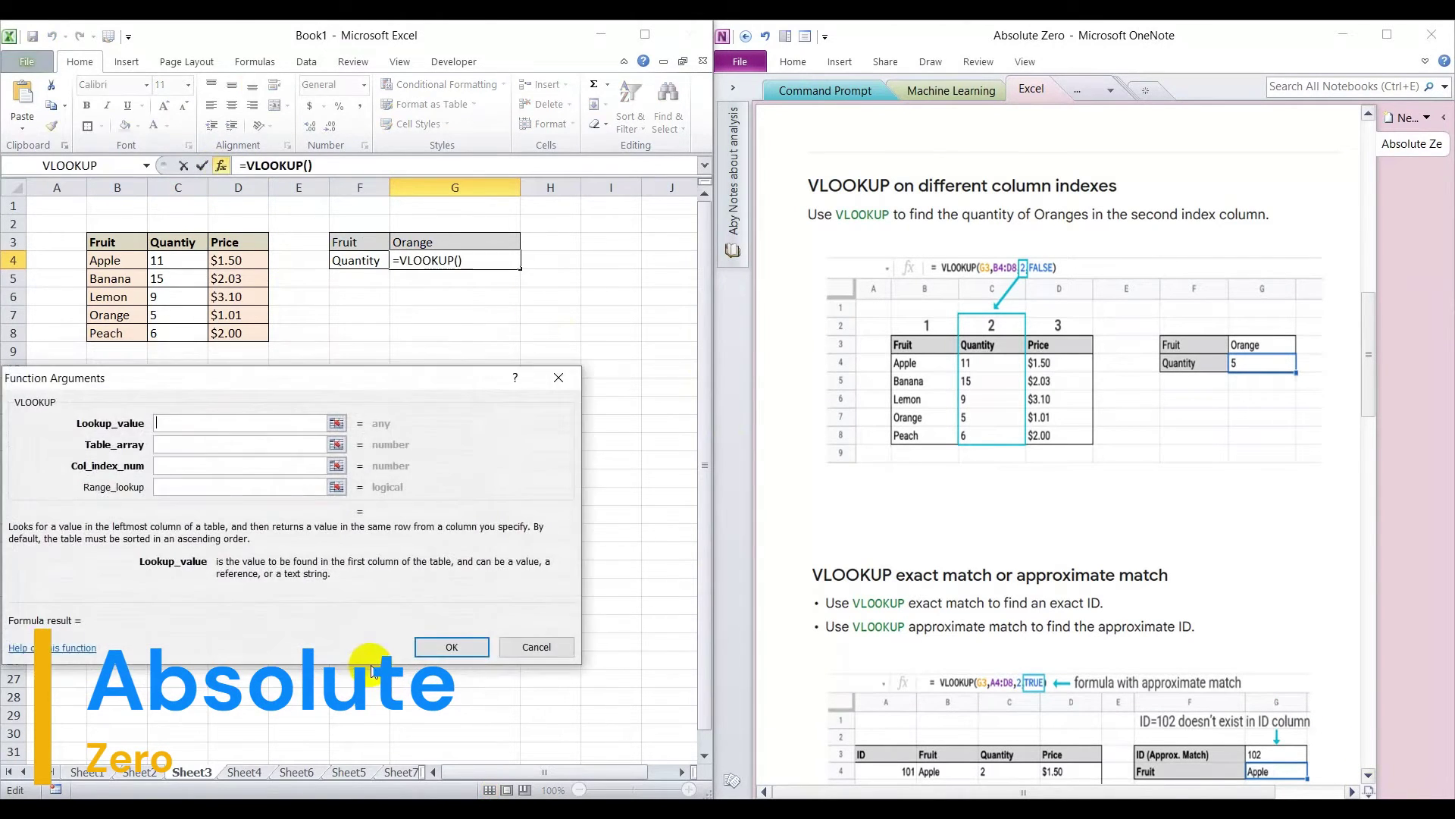
left_click(337, 424)
left_click(419, 241)
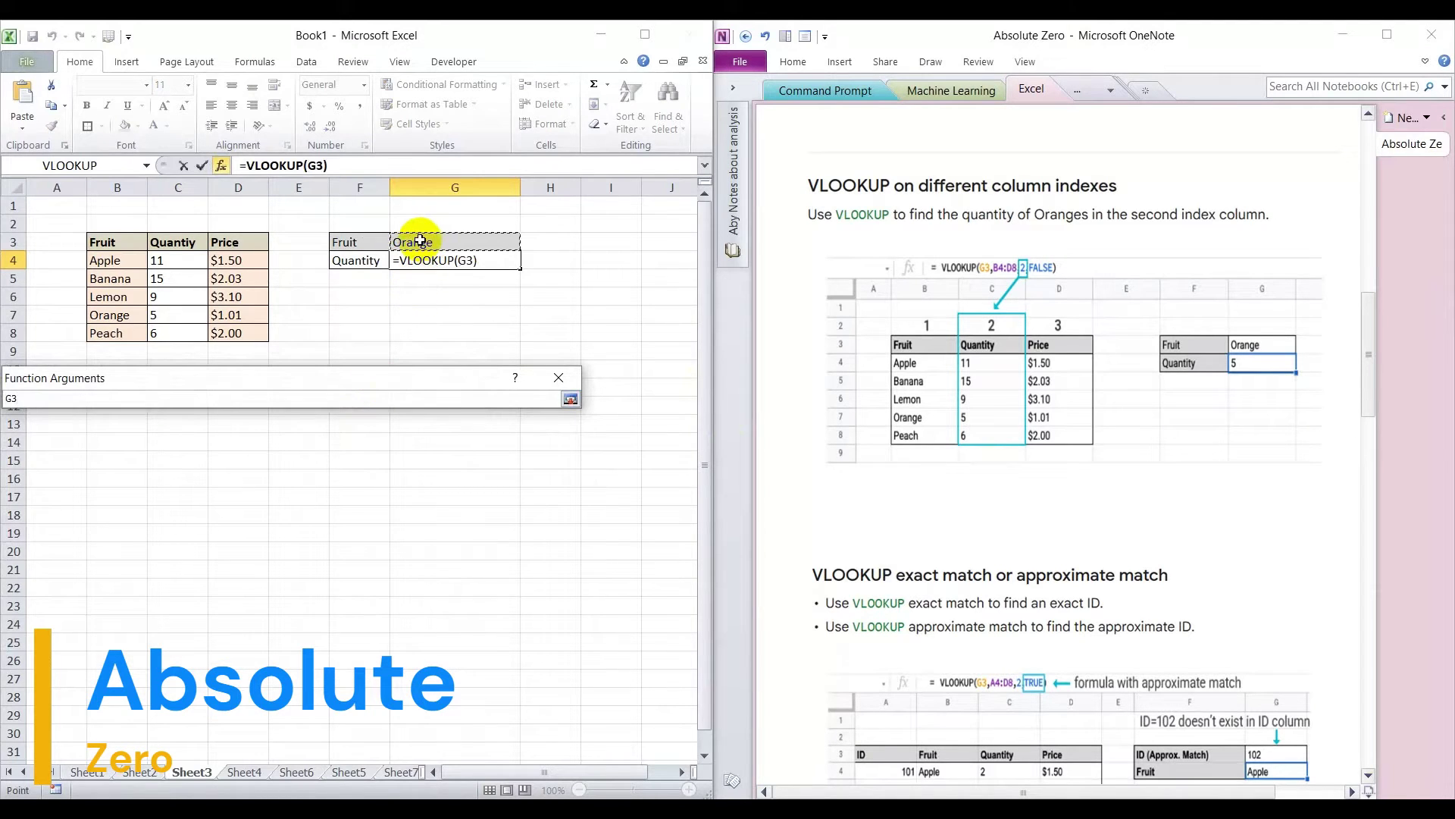
key("Return")
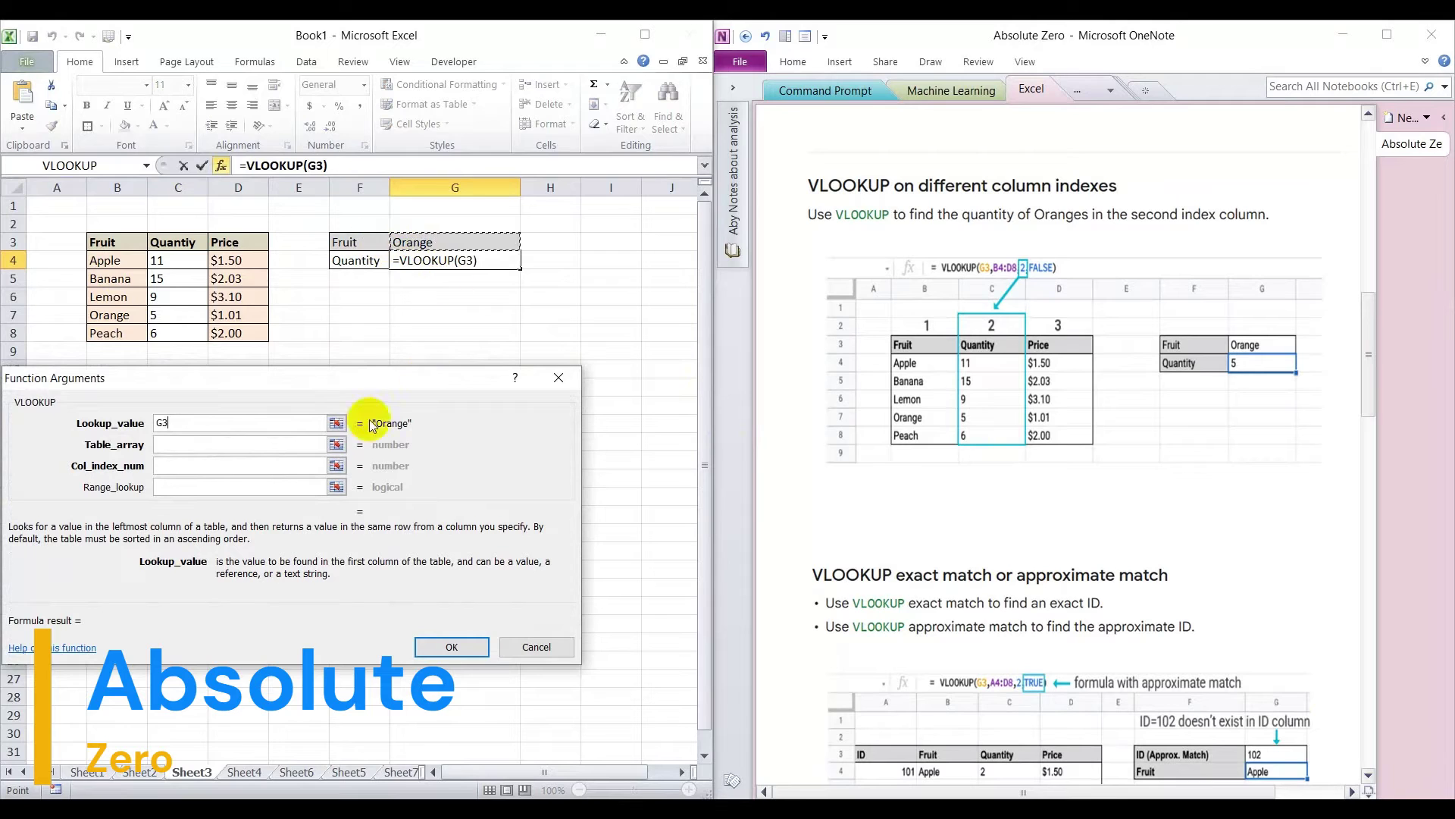
Set the table array to the fruit table with its headers, fixed as the absolute range $B$3:$D$8
left_click(336, 444)
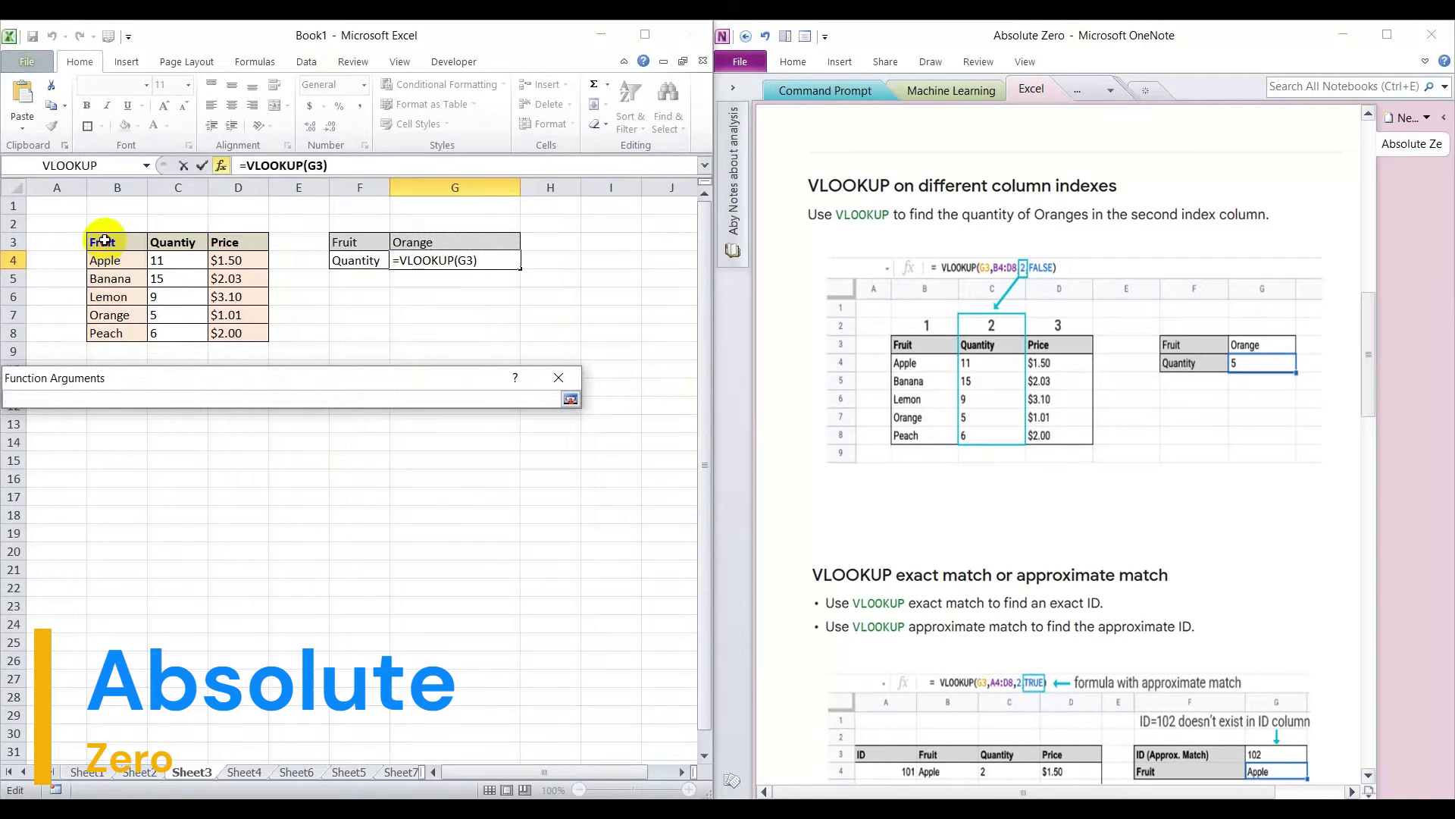
left_click_drag(106, 241, 239, 332)
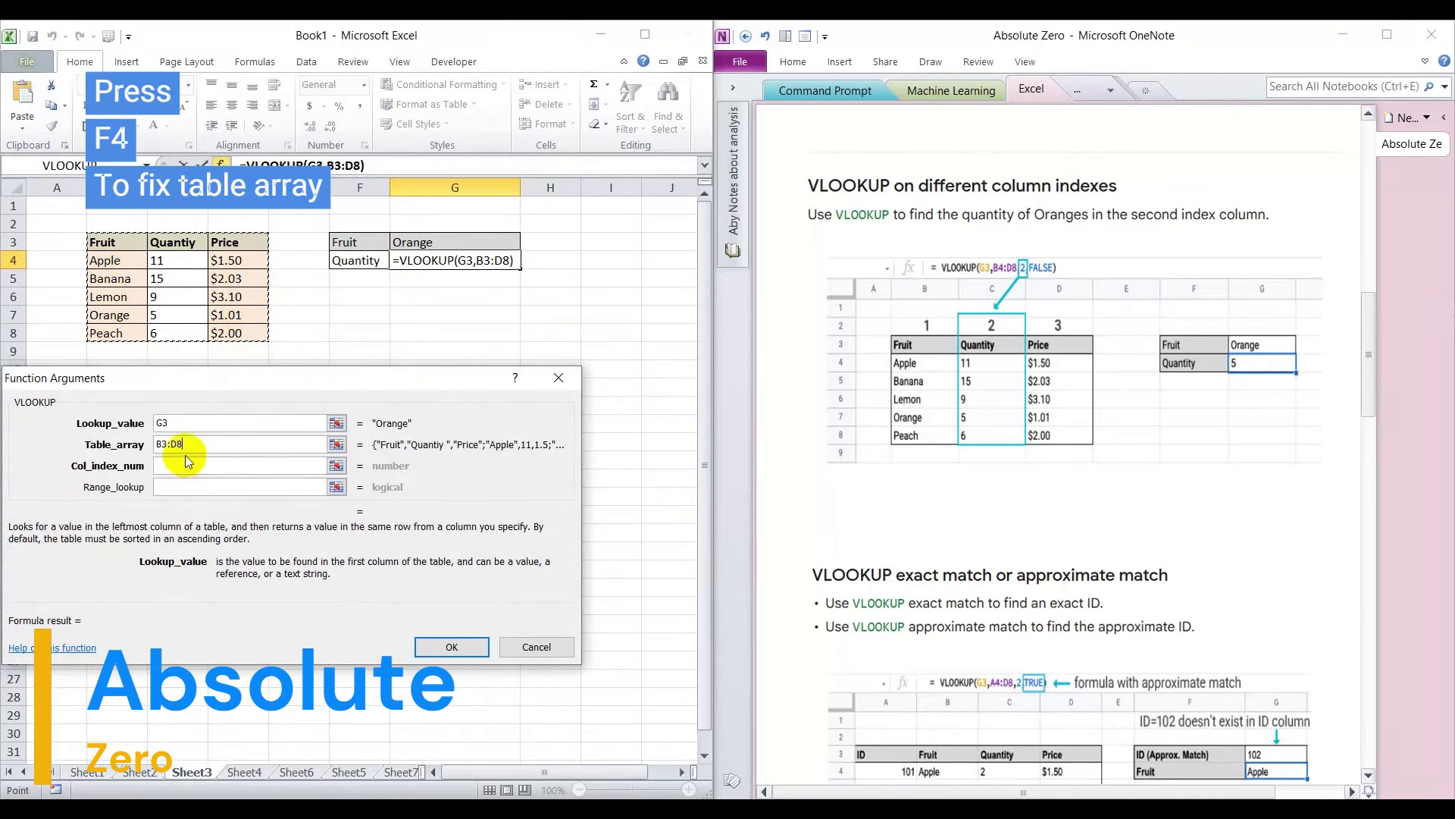
left_click_drag(185, 445, 123, 432)
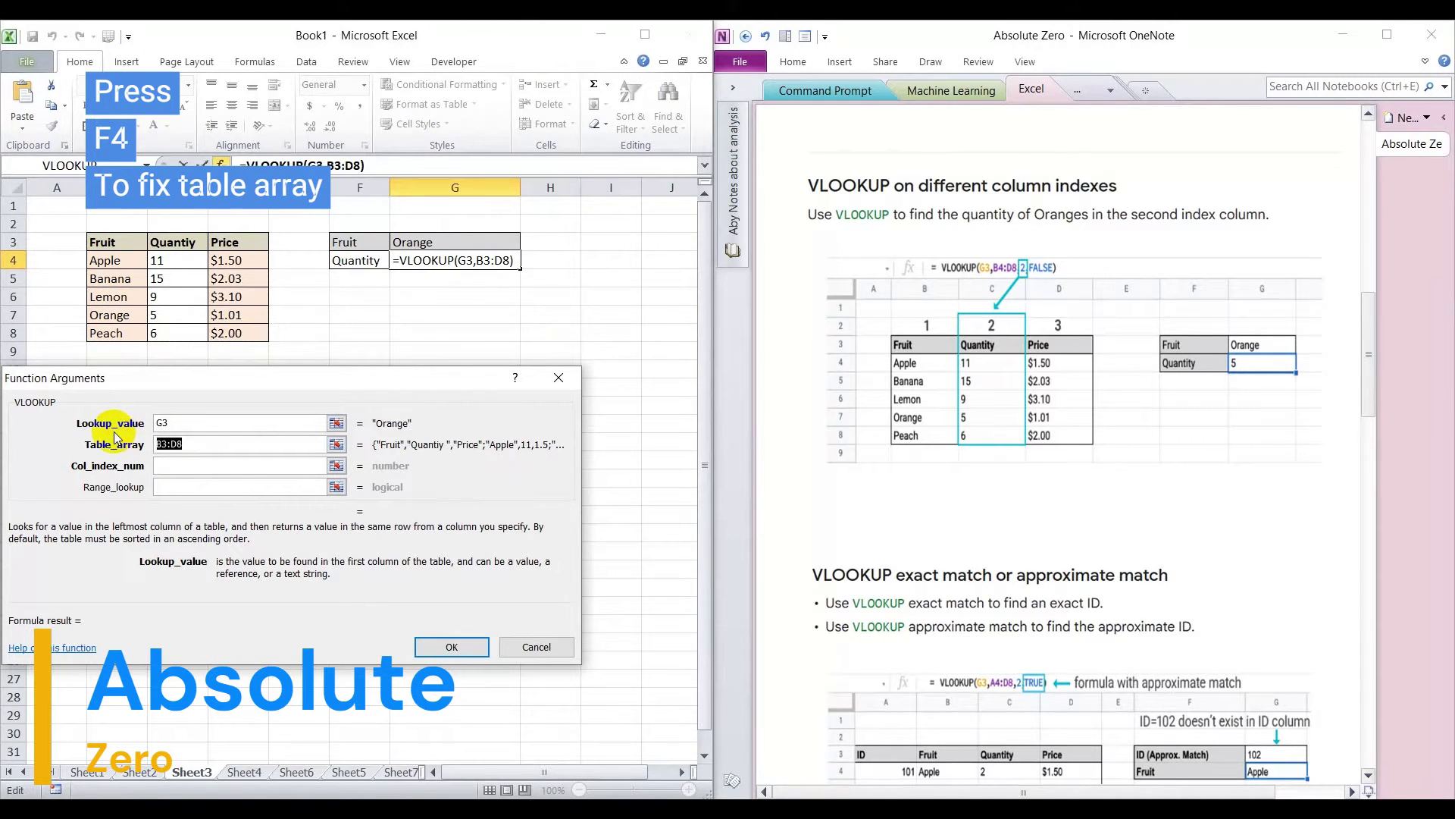
key("F4")
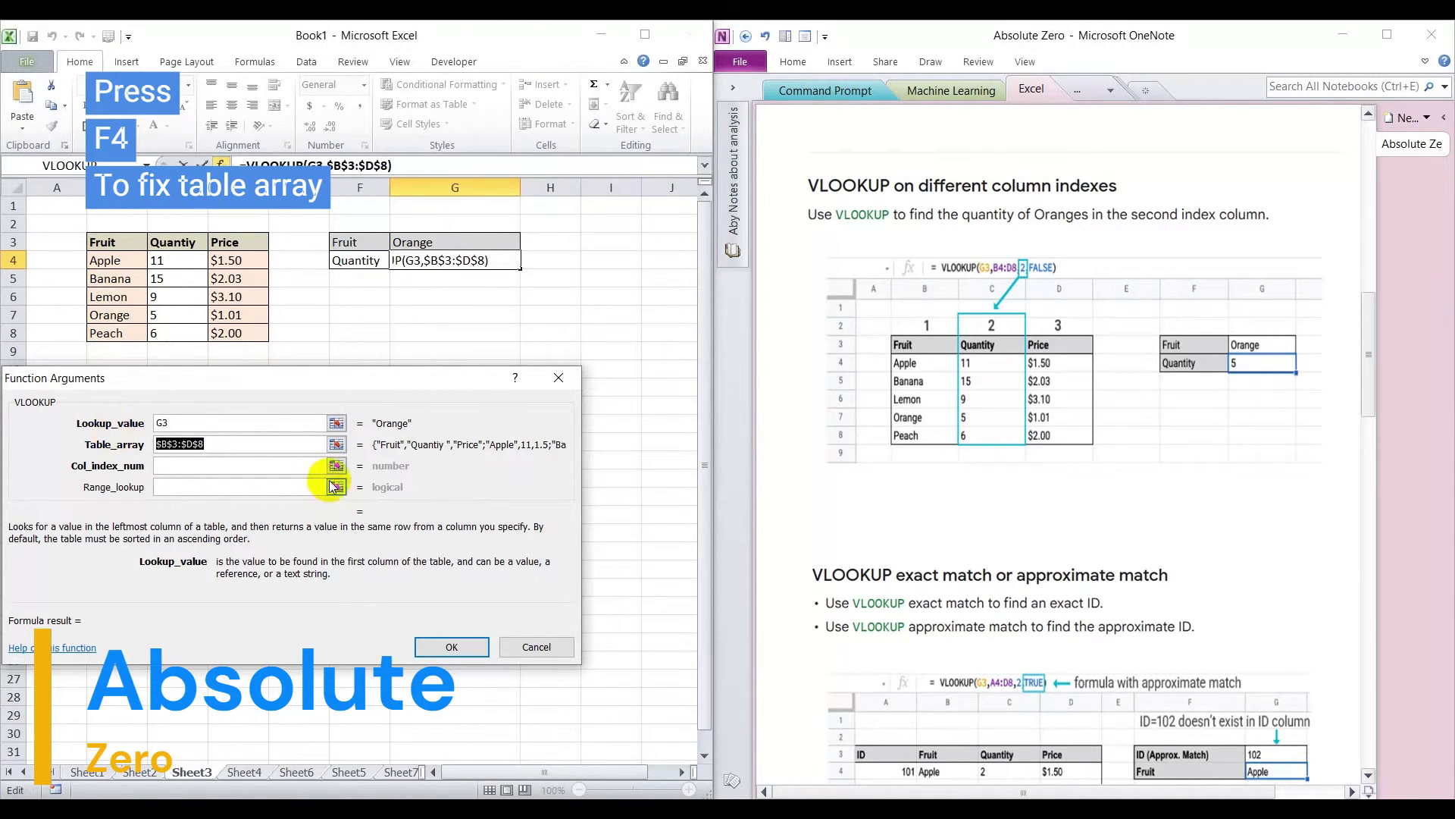
Complete the Quantity lookup in G4 with column index 2 and an exact match using range lookup False
left_click(311, 467)
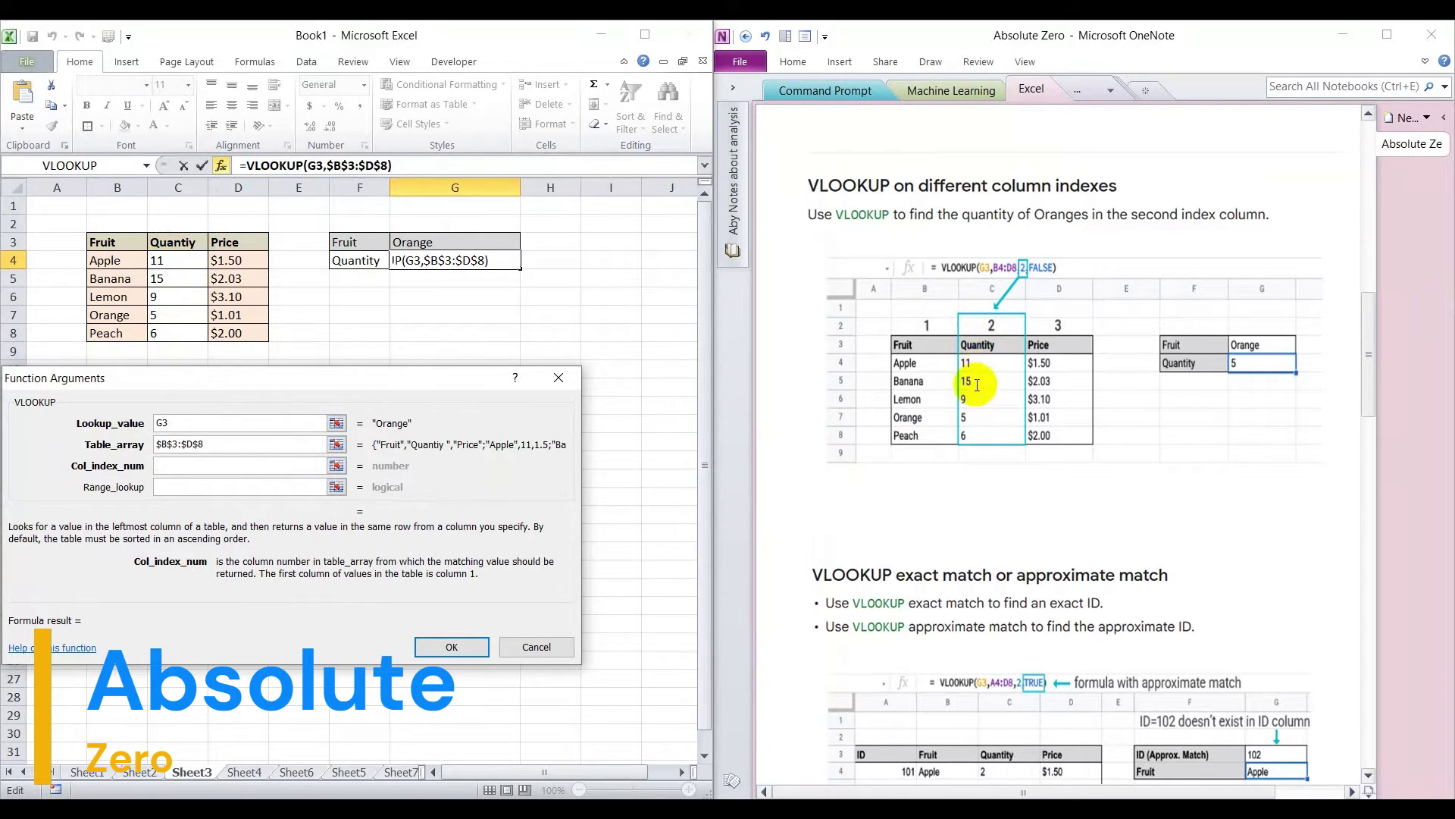
type("2")
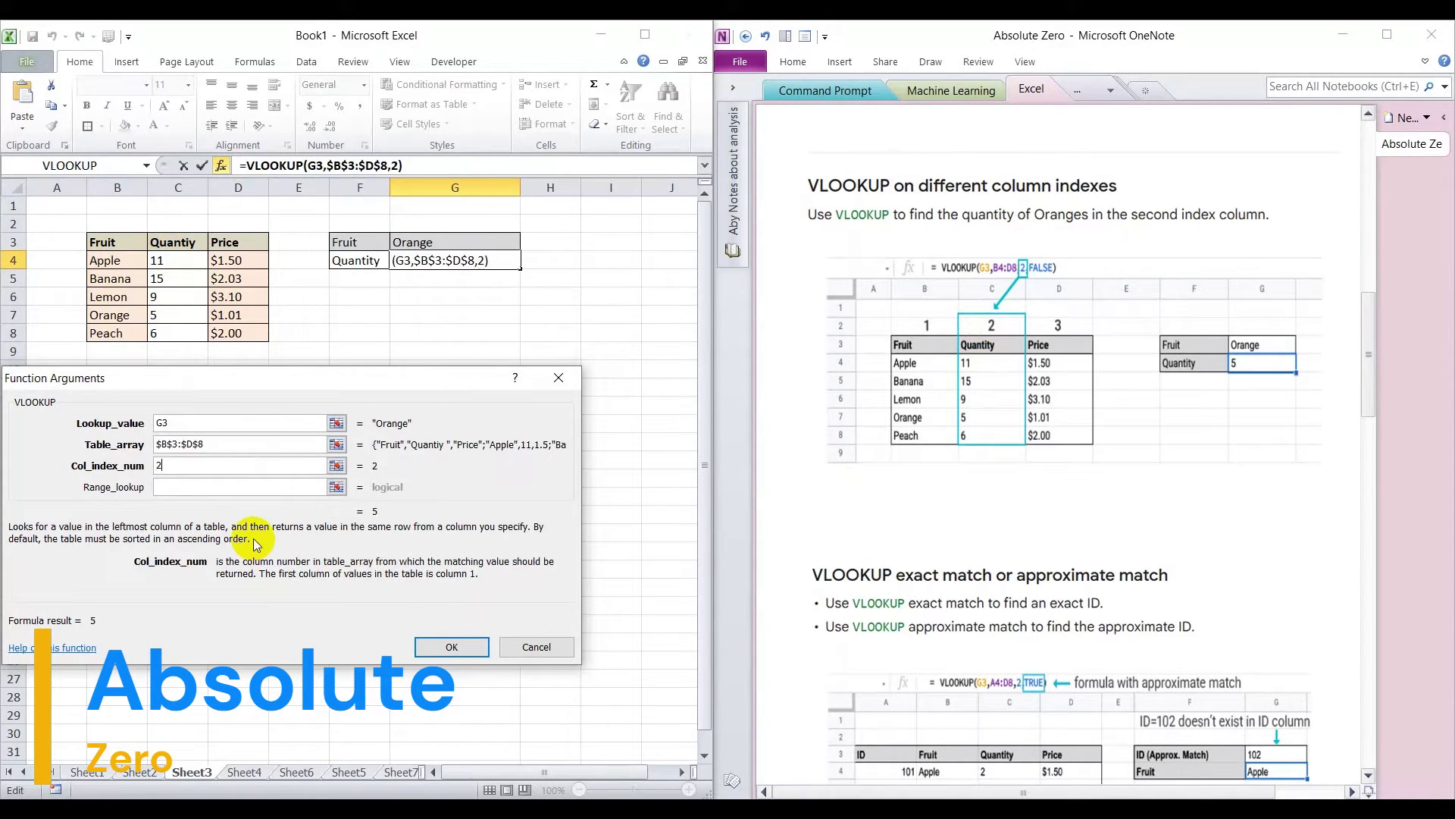
left_click(290, 482)
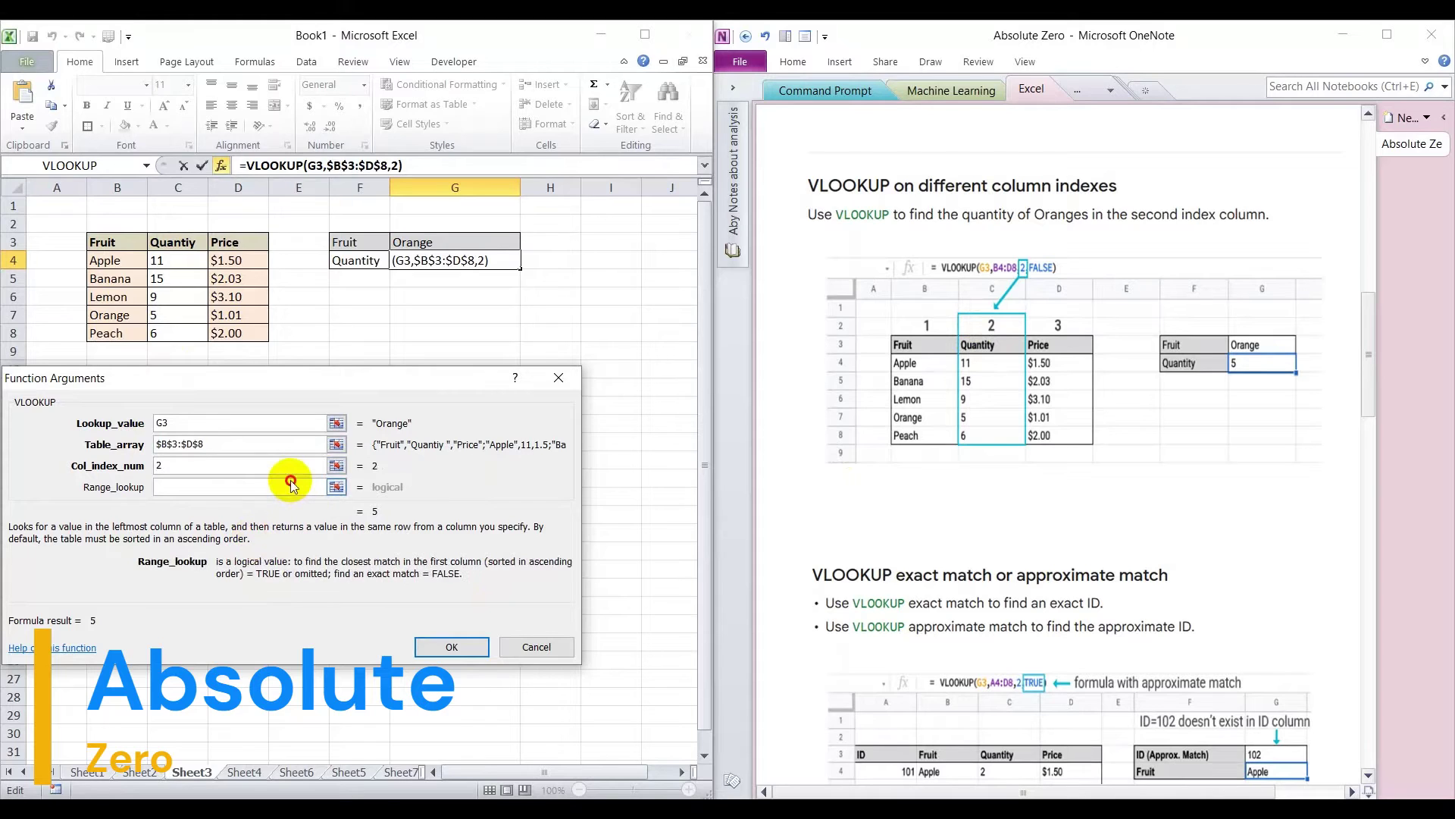
type("F")
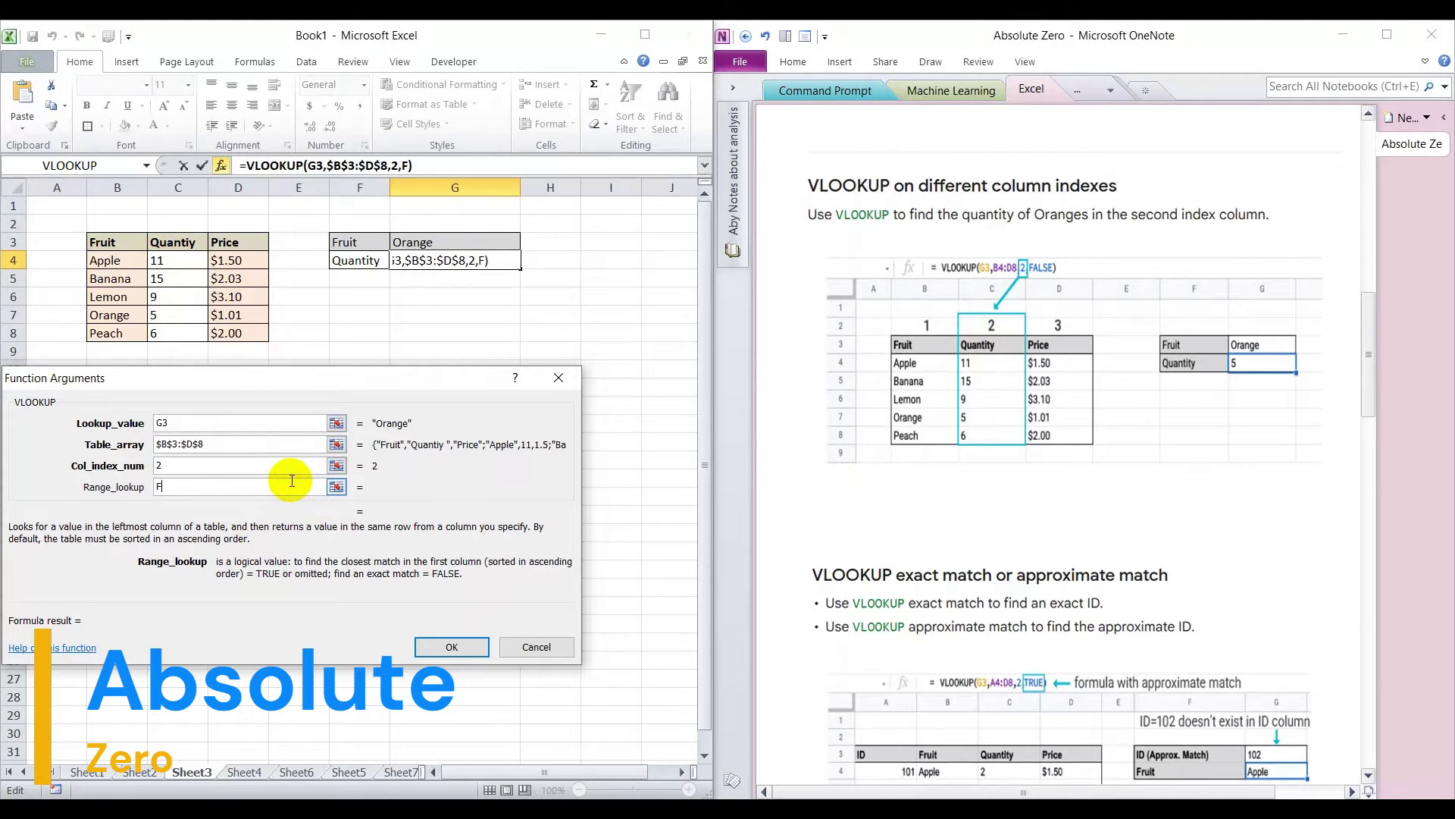
type("alse")
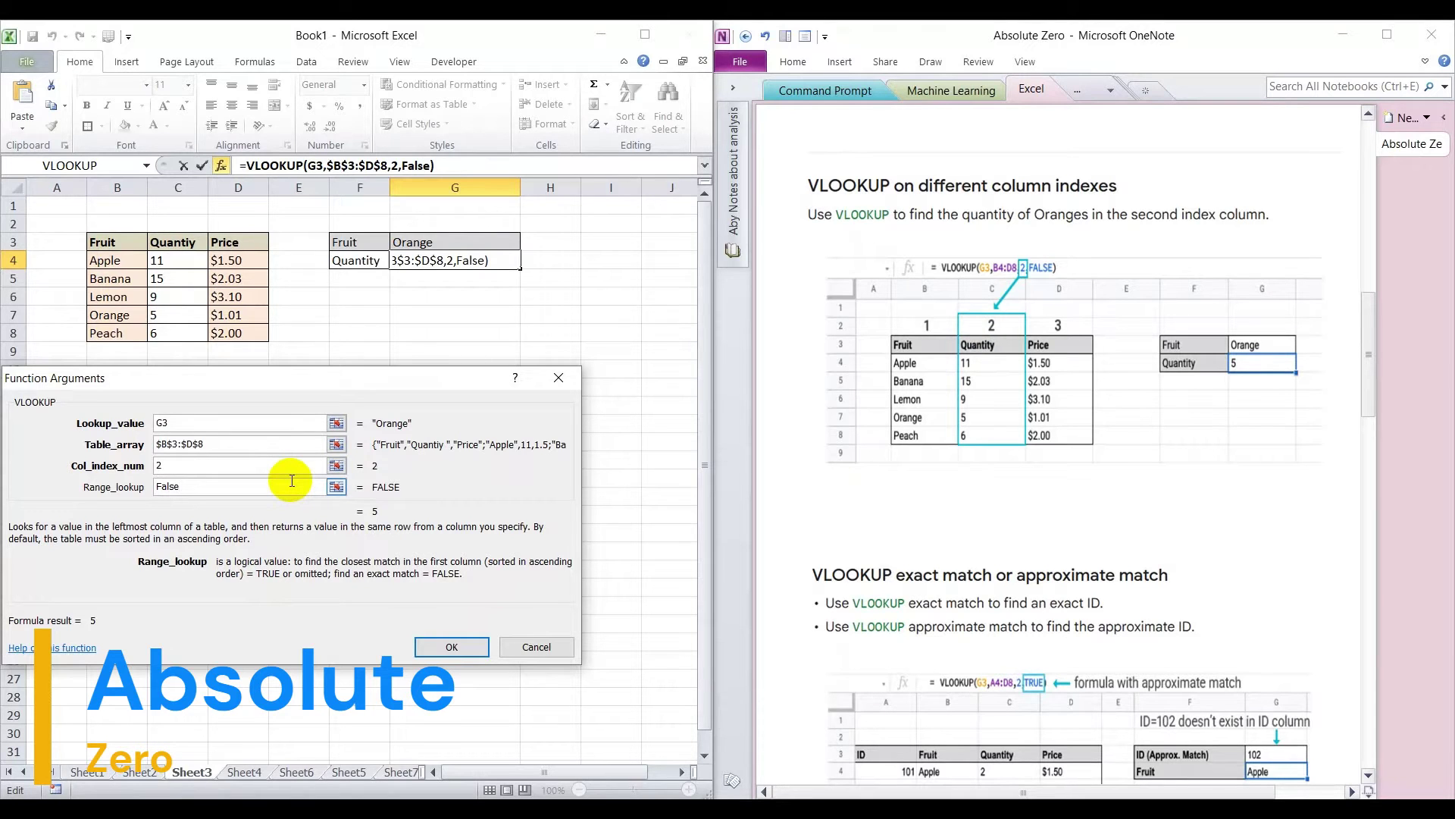
key("Return")
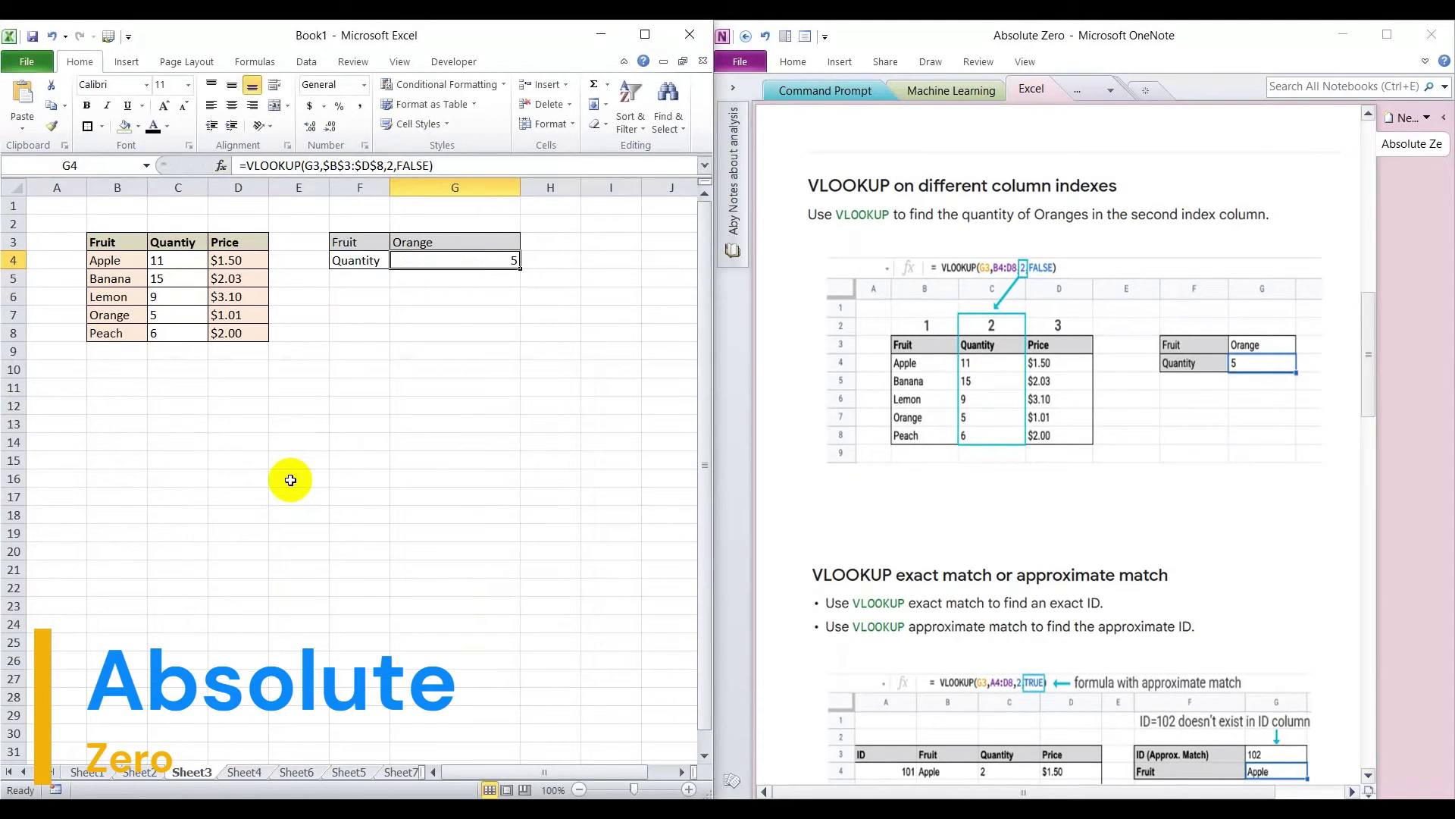
left_click(384, 479)
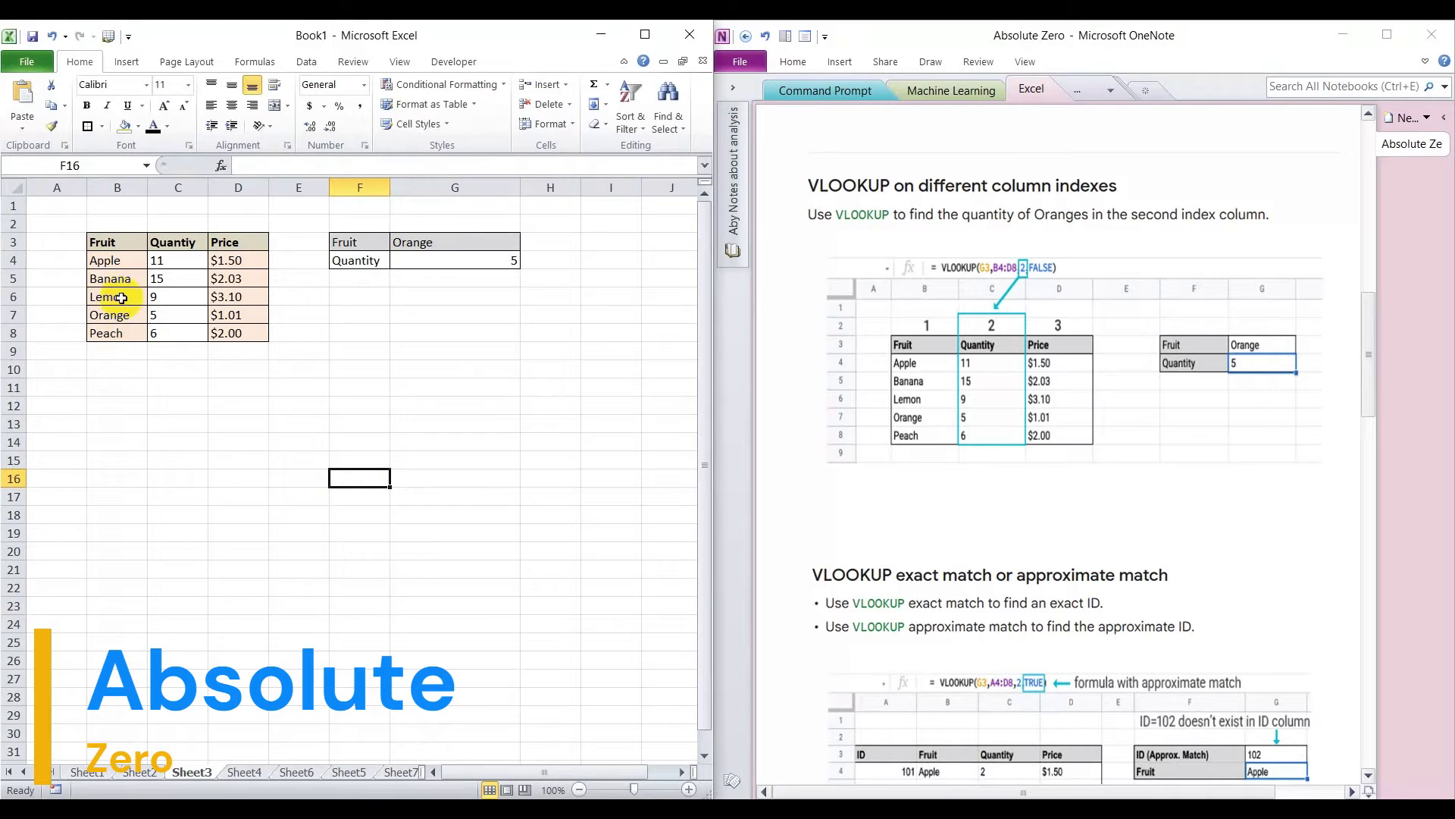
Replace the search key in cell G3 on Sheet3 with Peach to test the quantity lookup
double_click(437, 242)
left_click_drag(437, 243, 390, 241)
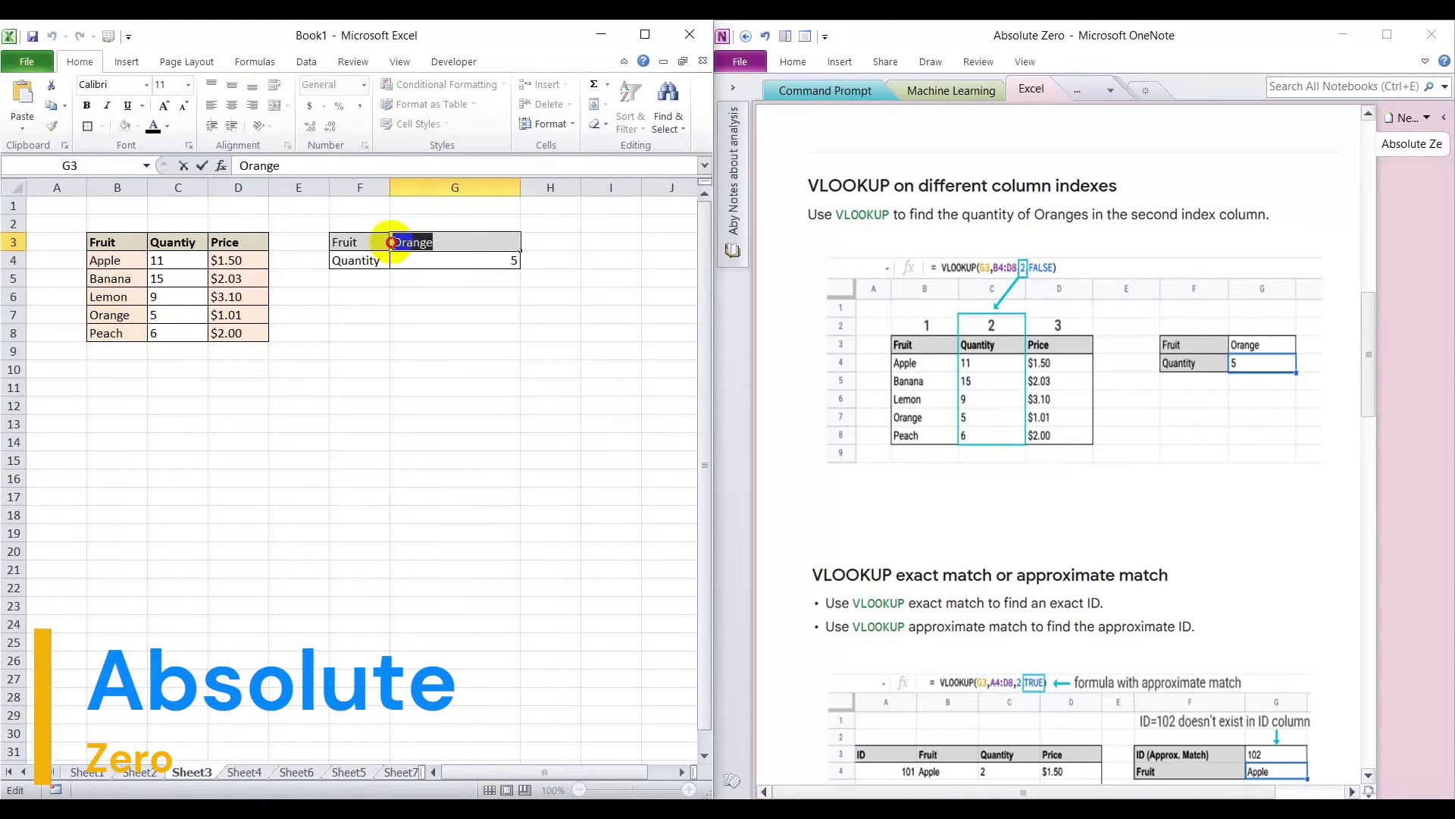
type("P")
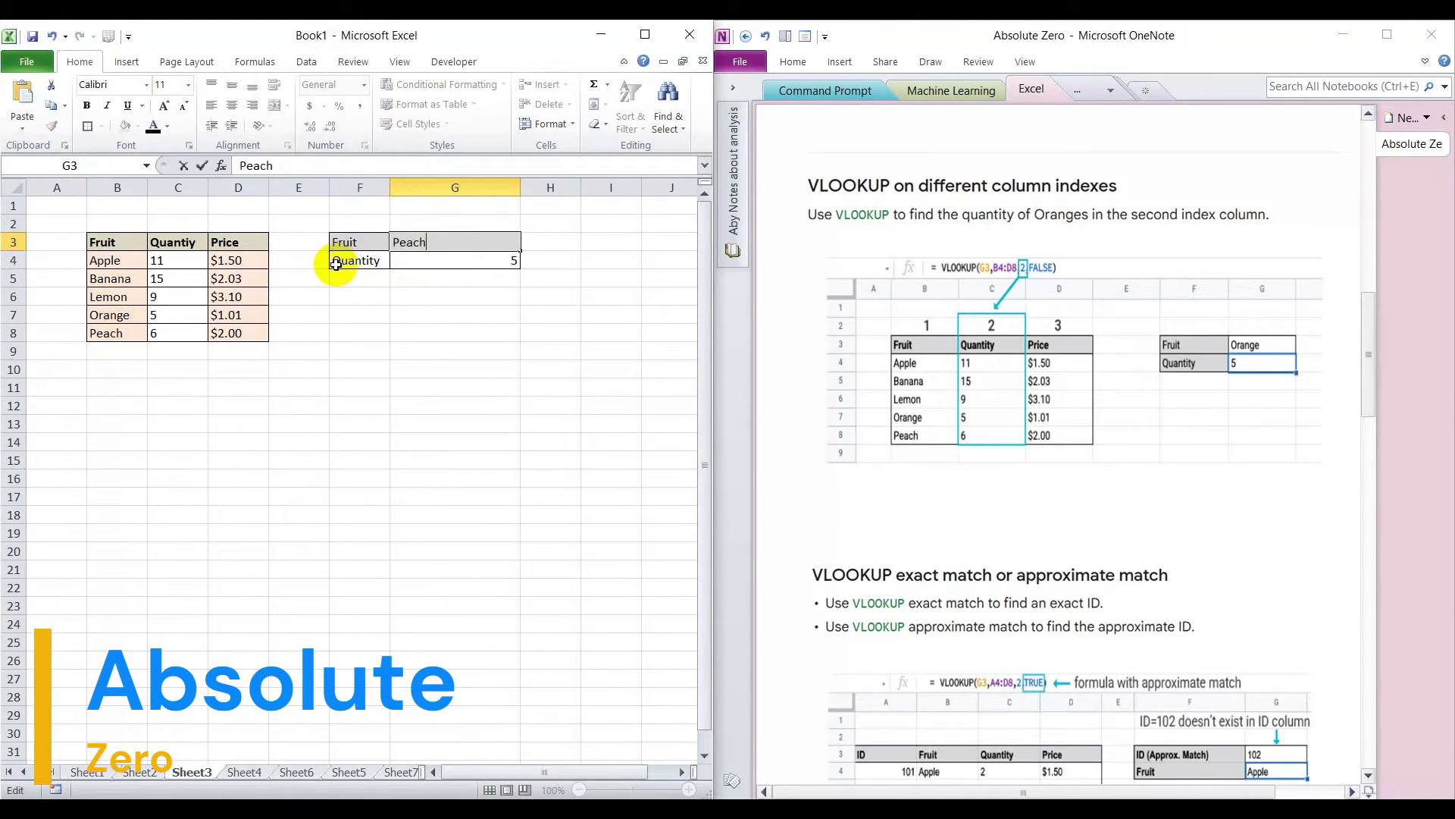
type("each")
key("Return")
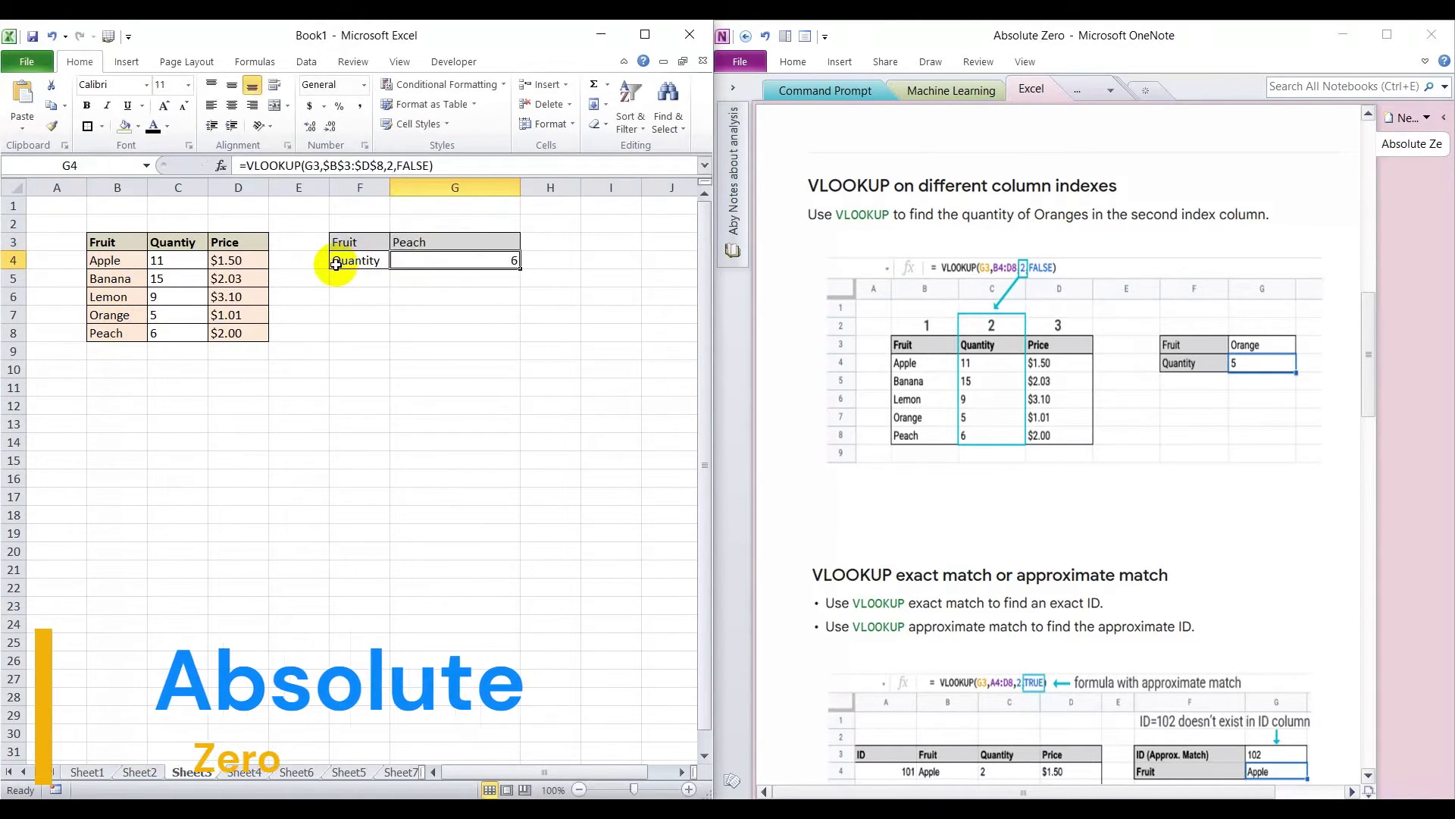
left_click(445, 388)
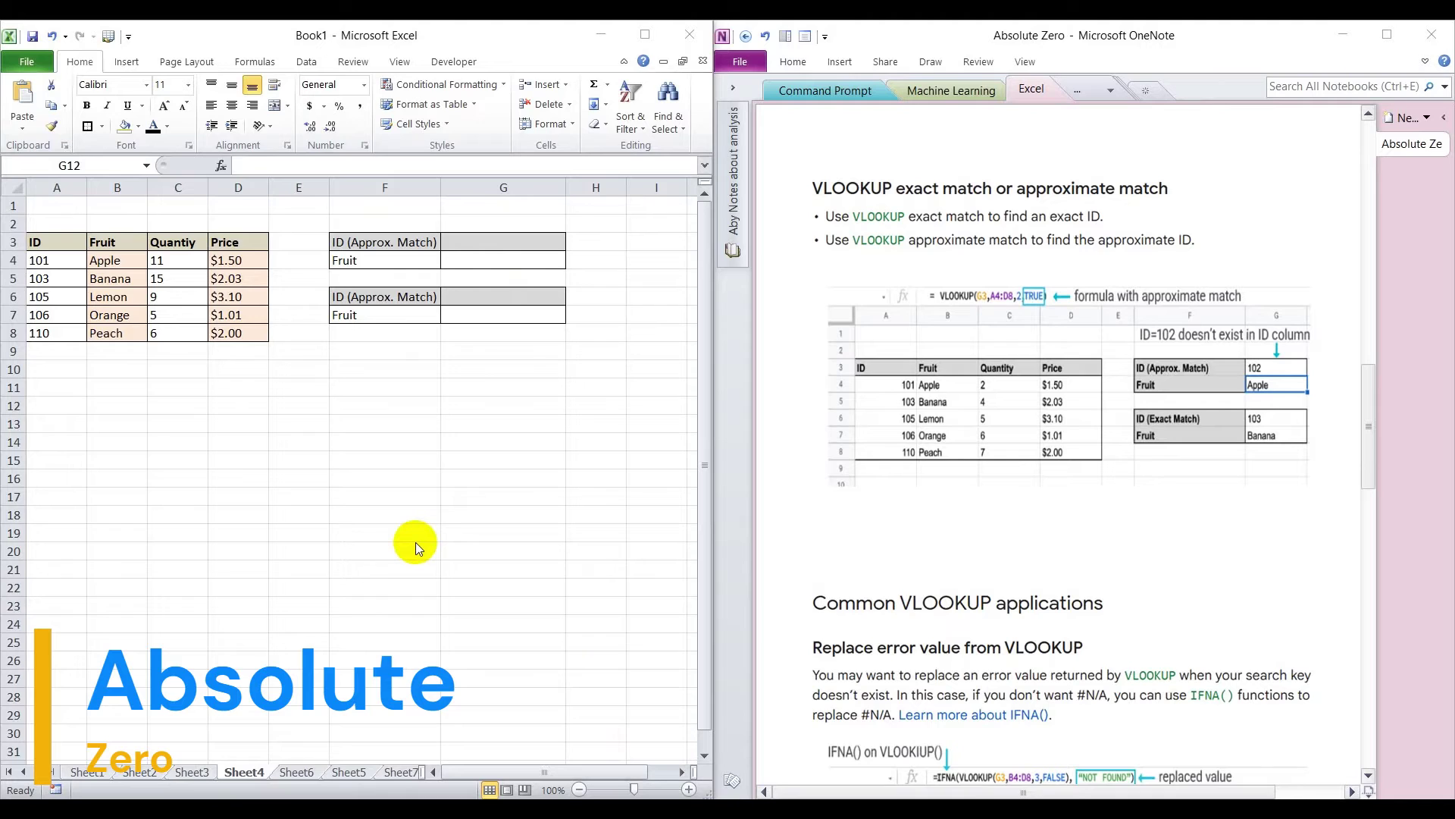
Examine Sheet4's fruit table with its ID column and the empty ID and Fruit lookup cells beside it
left_click(387, 550)
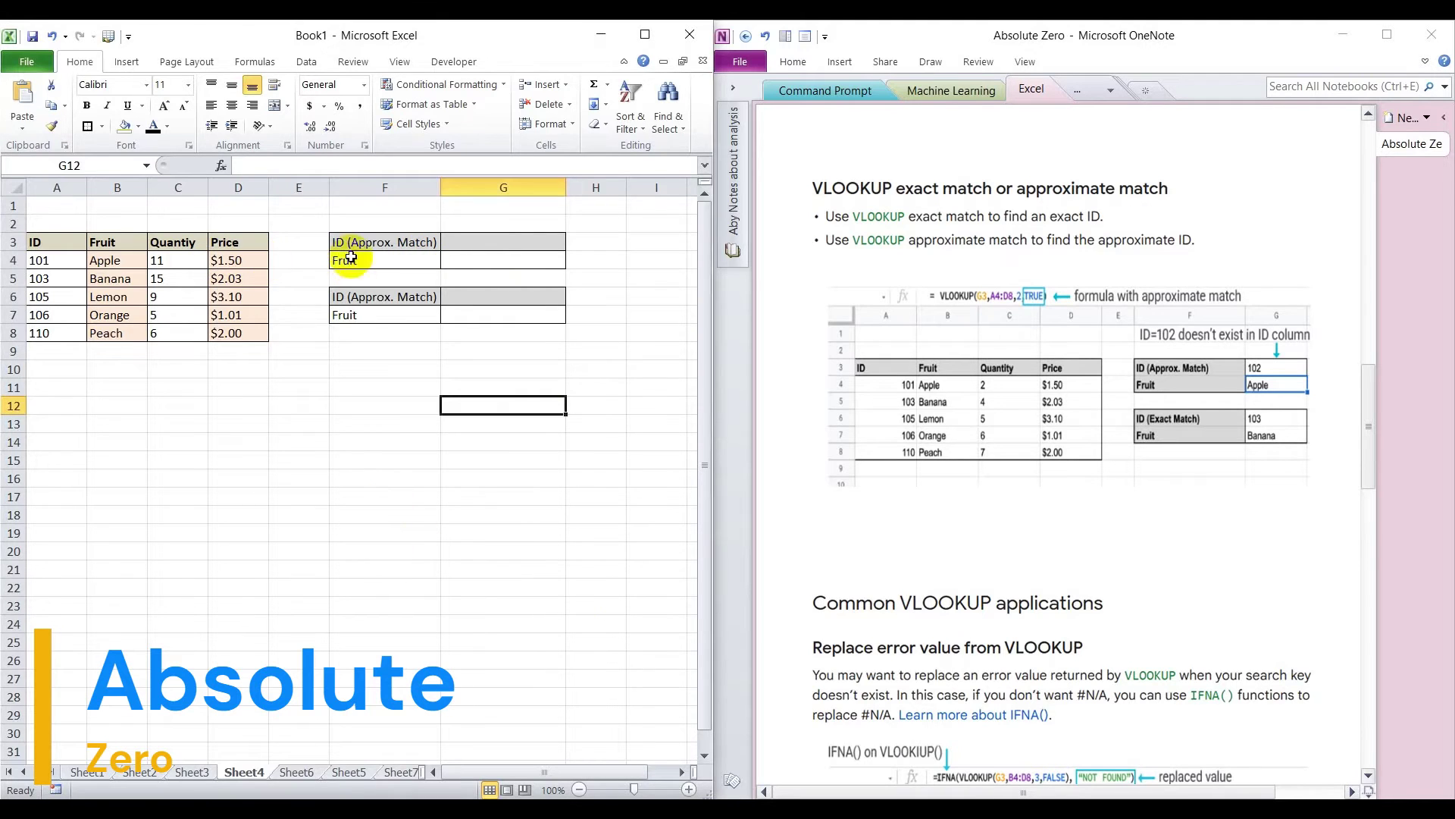
left_click(403, 245)
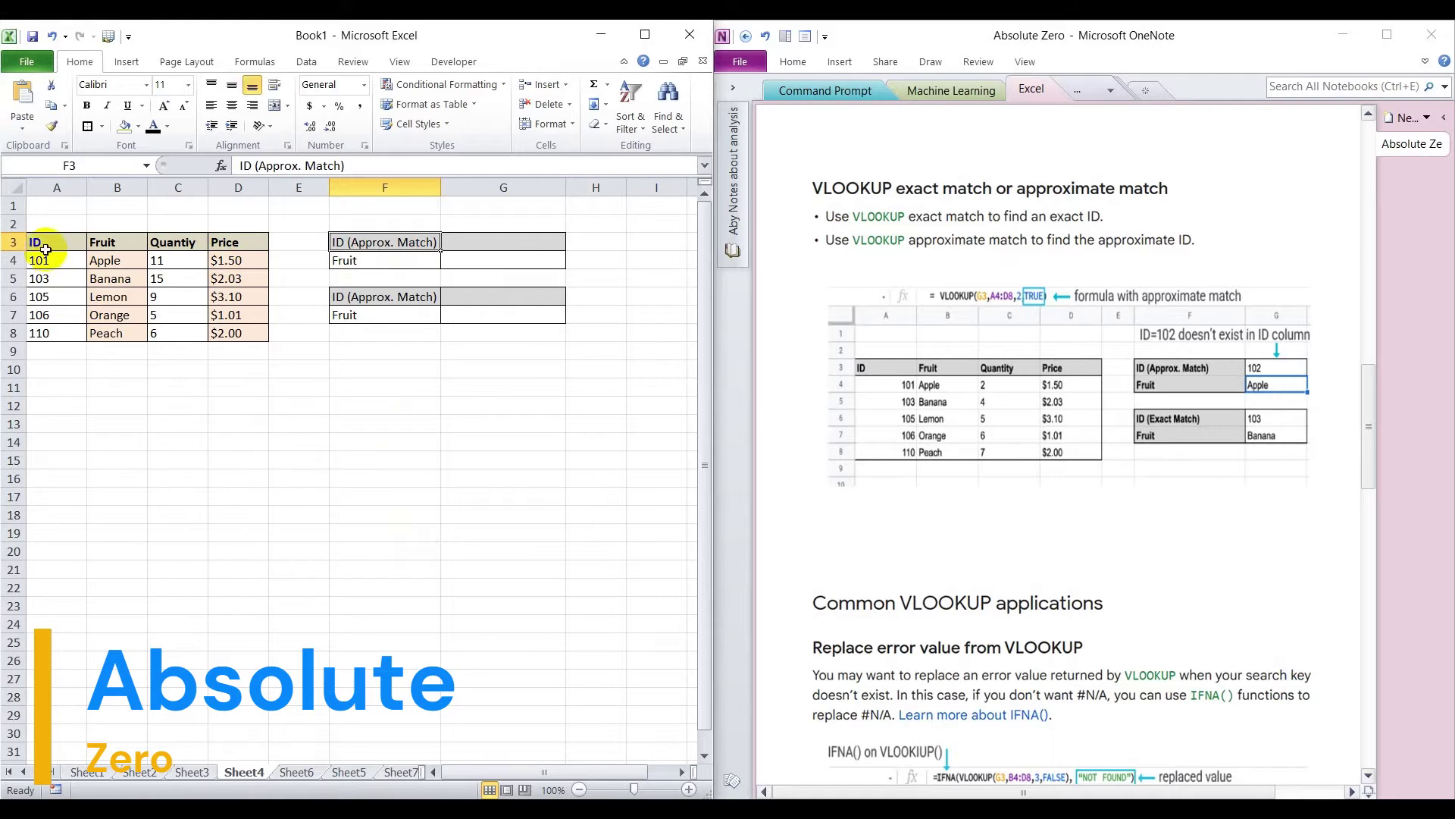
left_click_drag(44, 244, 228, 333)
left_click(243, 457)
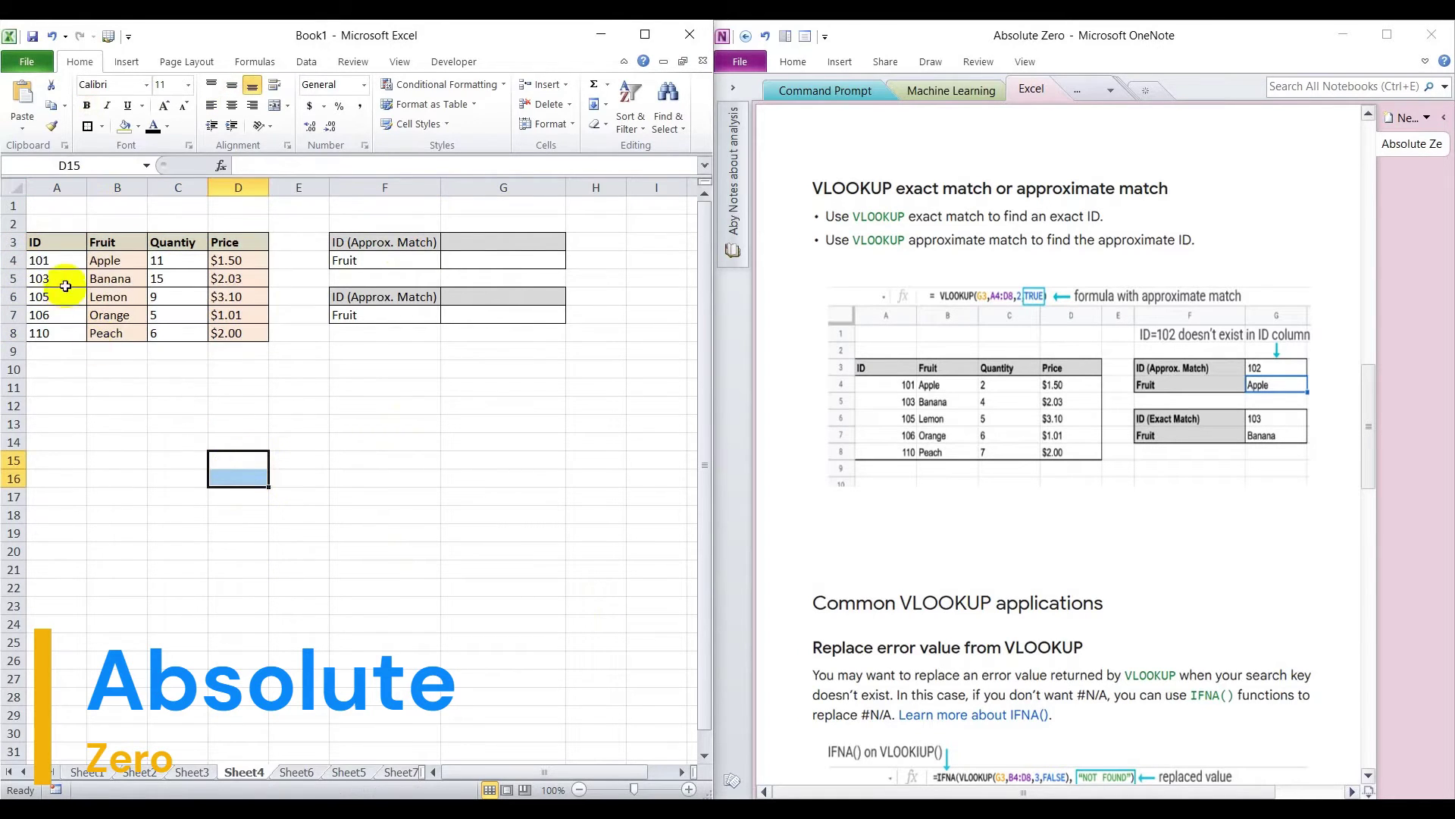
left_click(45, 260)
left_click_drag(45, 260, 59, 281)
left_click(166, 464)
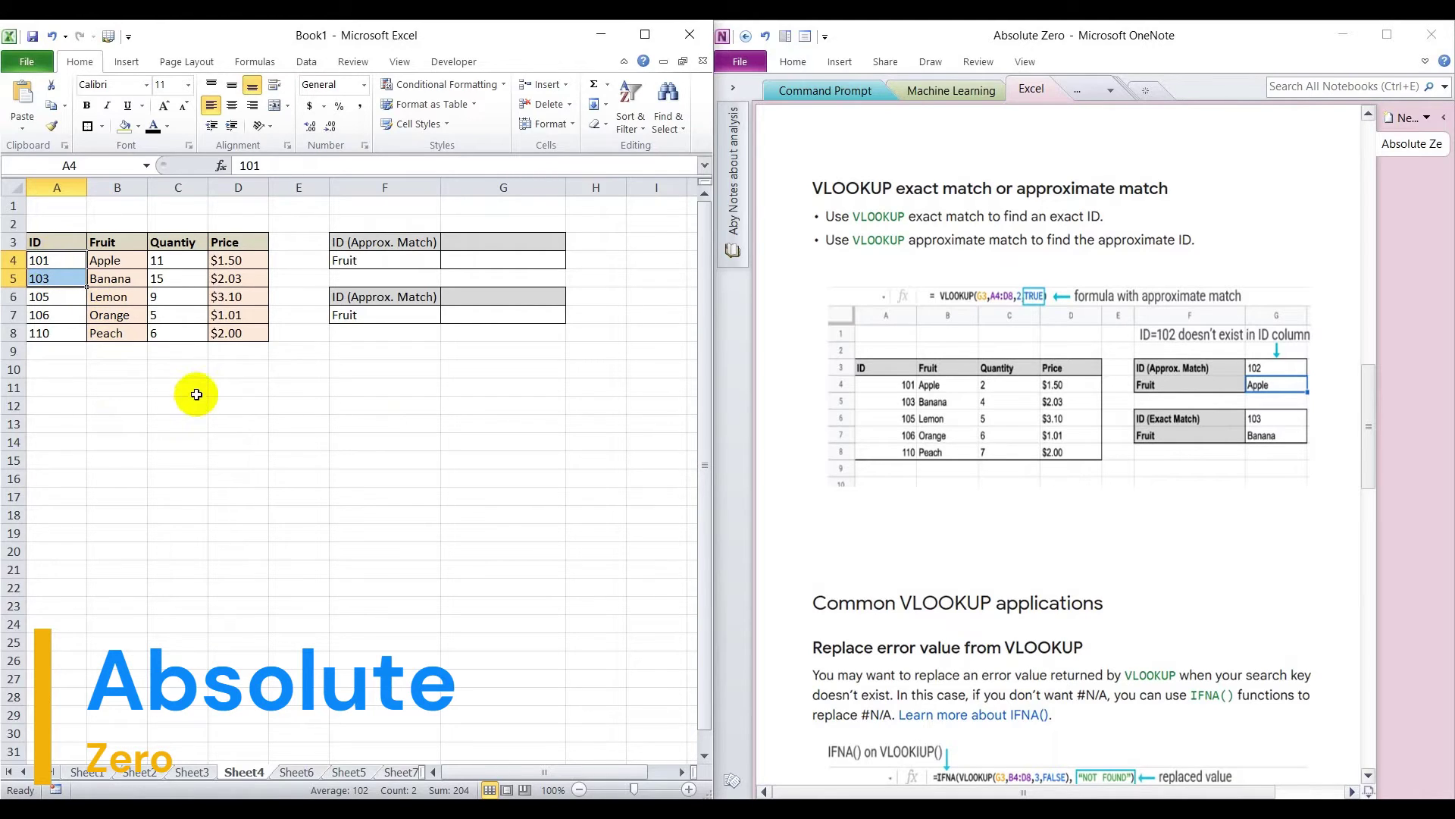
left_click(485, 264)
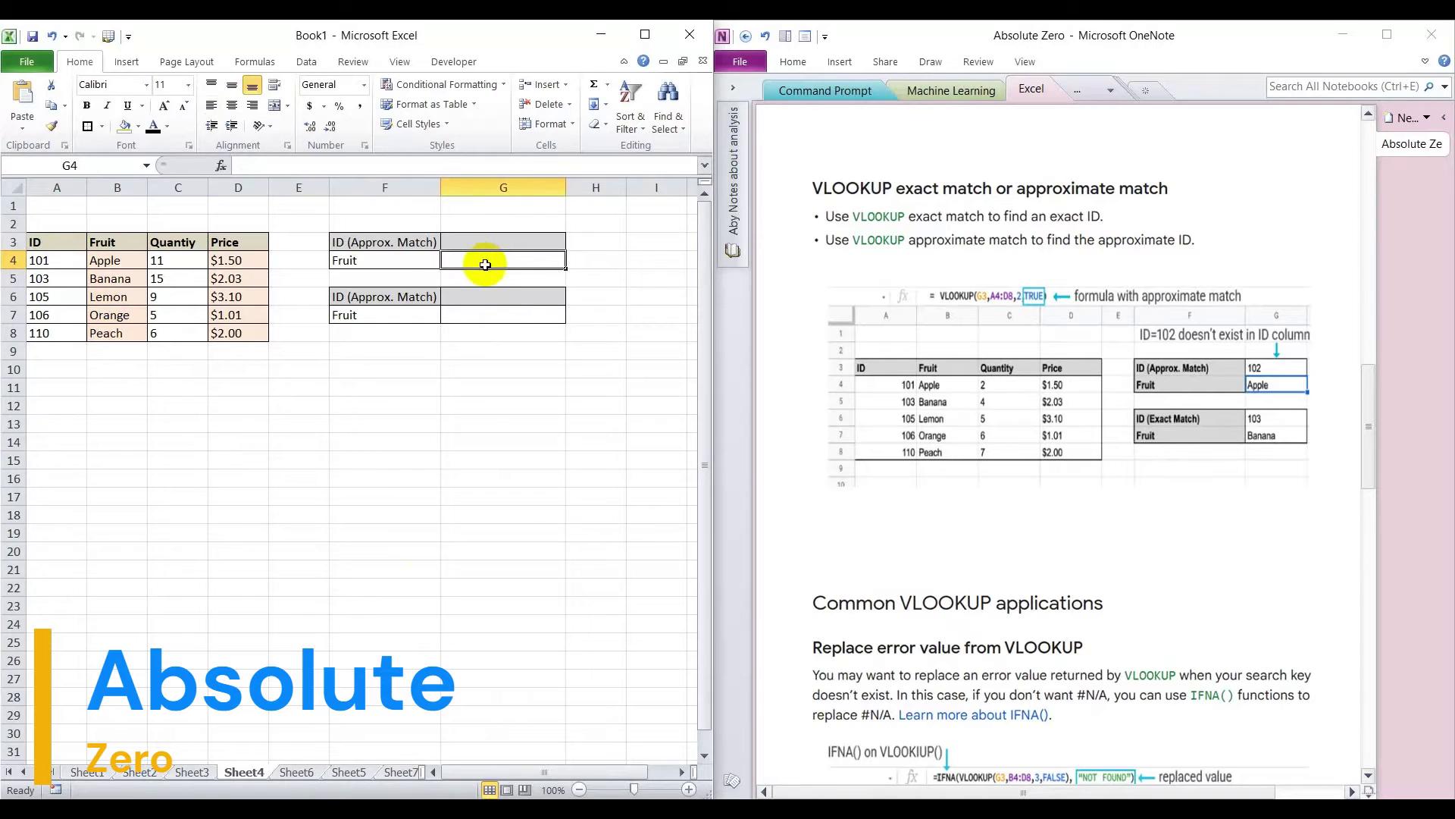
left_click(489, 385)
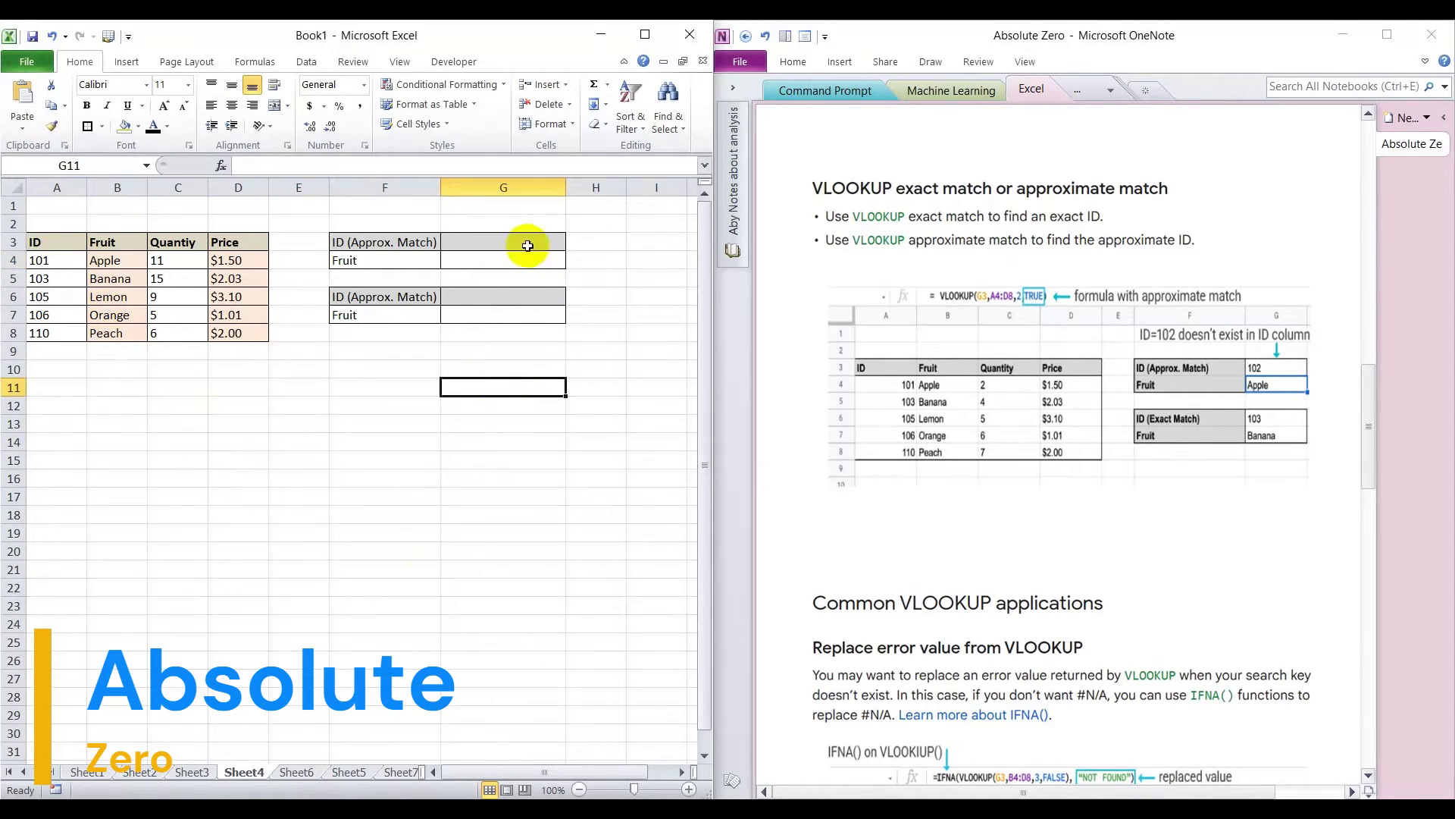
Insert the VLOOKUP function in the approximate-match Fruit cell G4 on Sheet4, with G3 as the lookup value
left_click(522, 263)
left_click(221, 165)
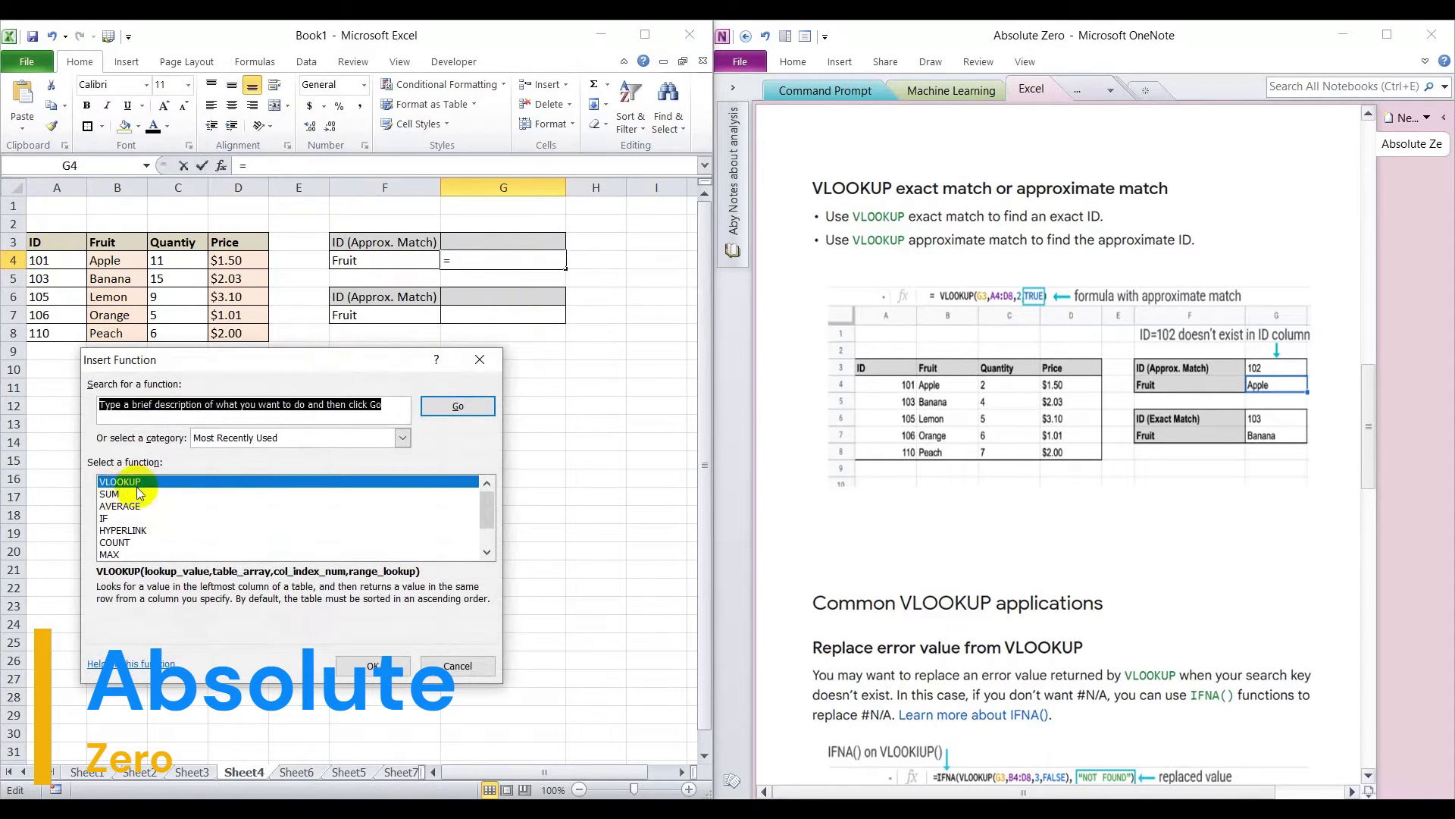
left_click(372, 665)
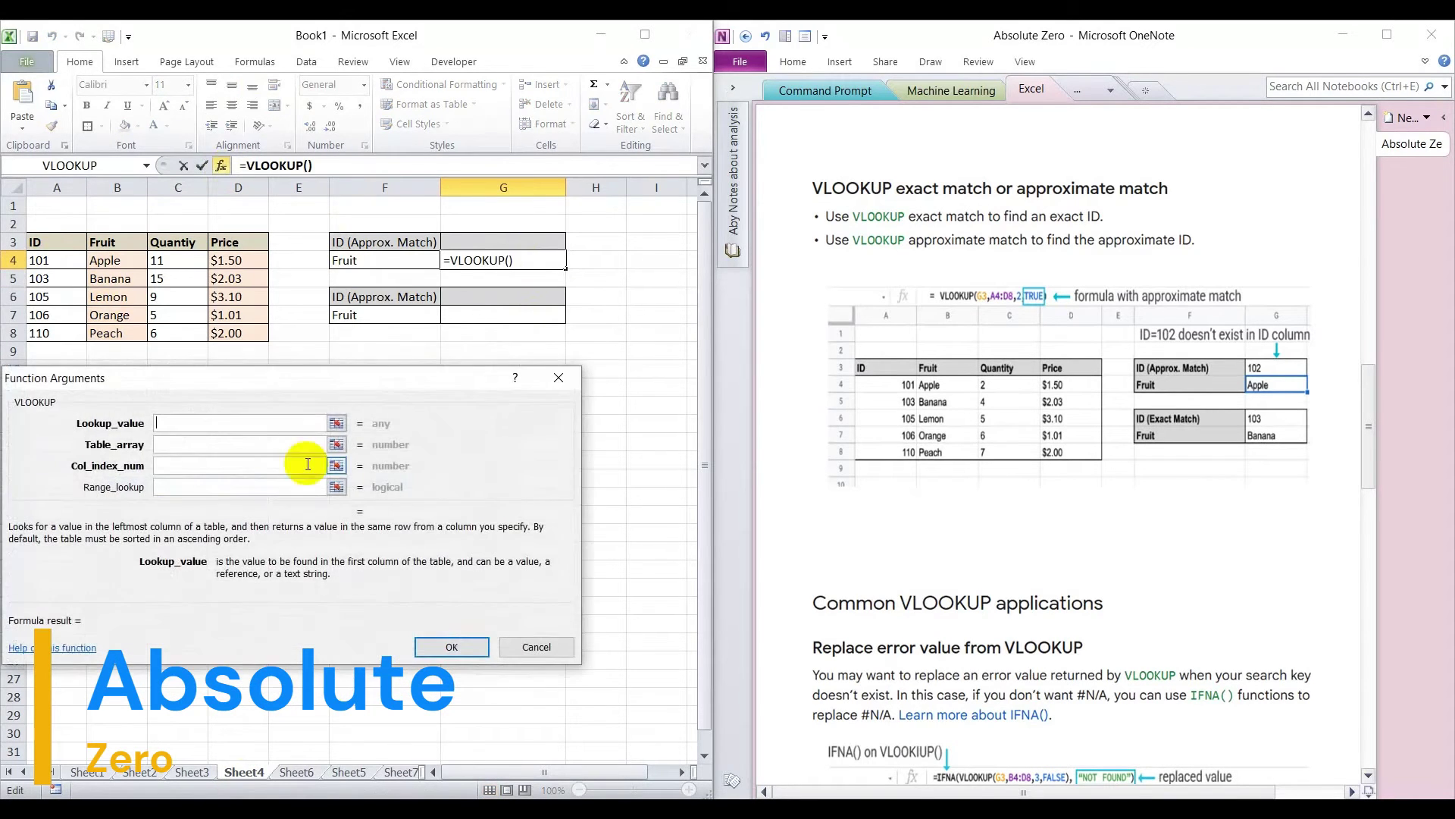
left_click_drag(287, 385, 343, 380)
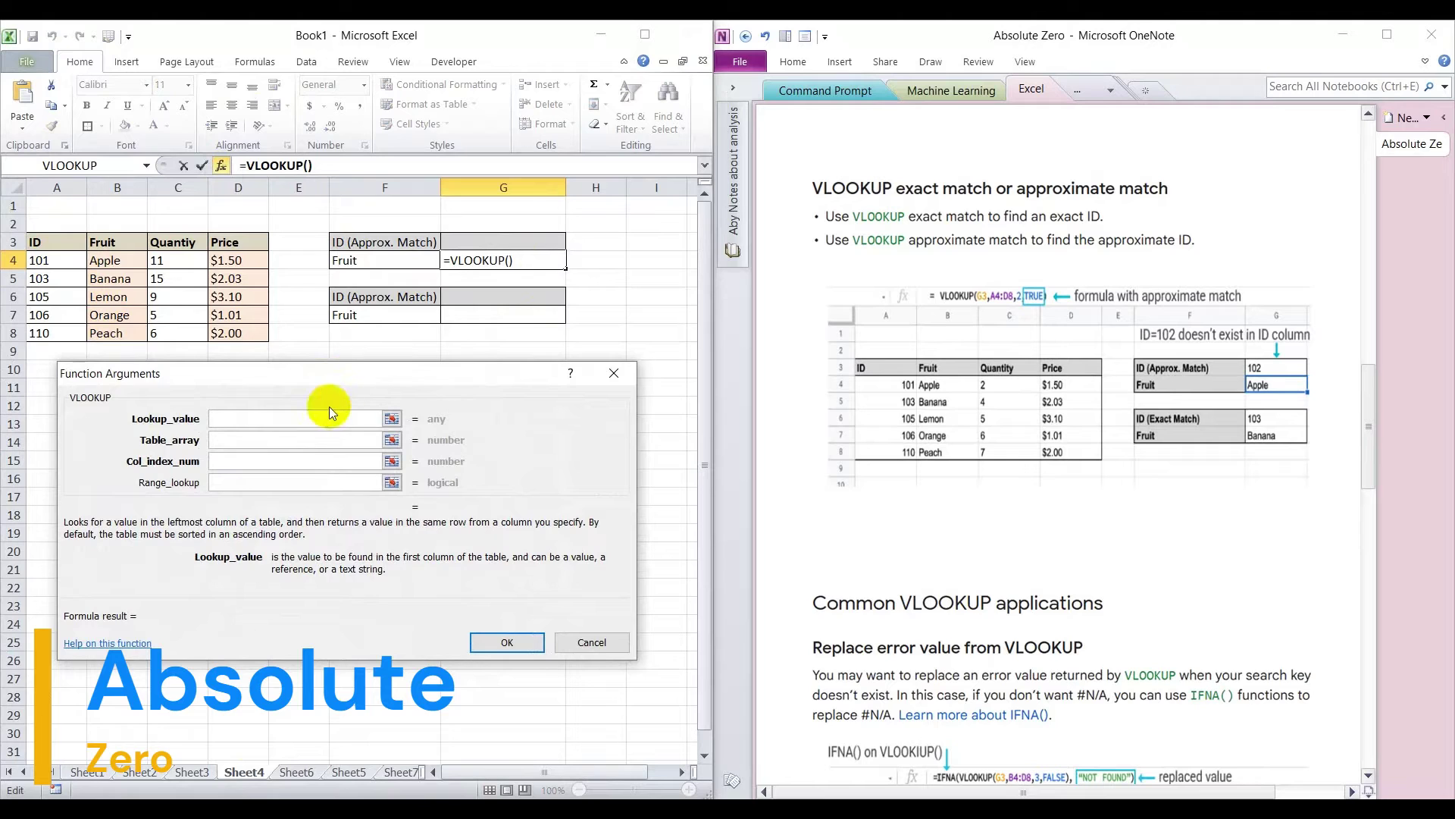
left_click(518, 239)
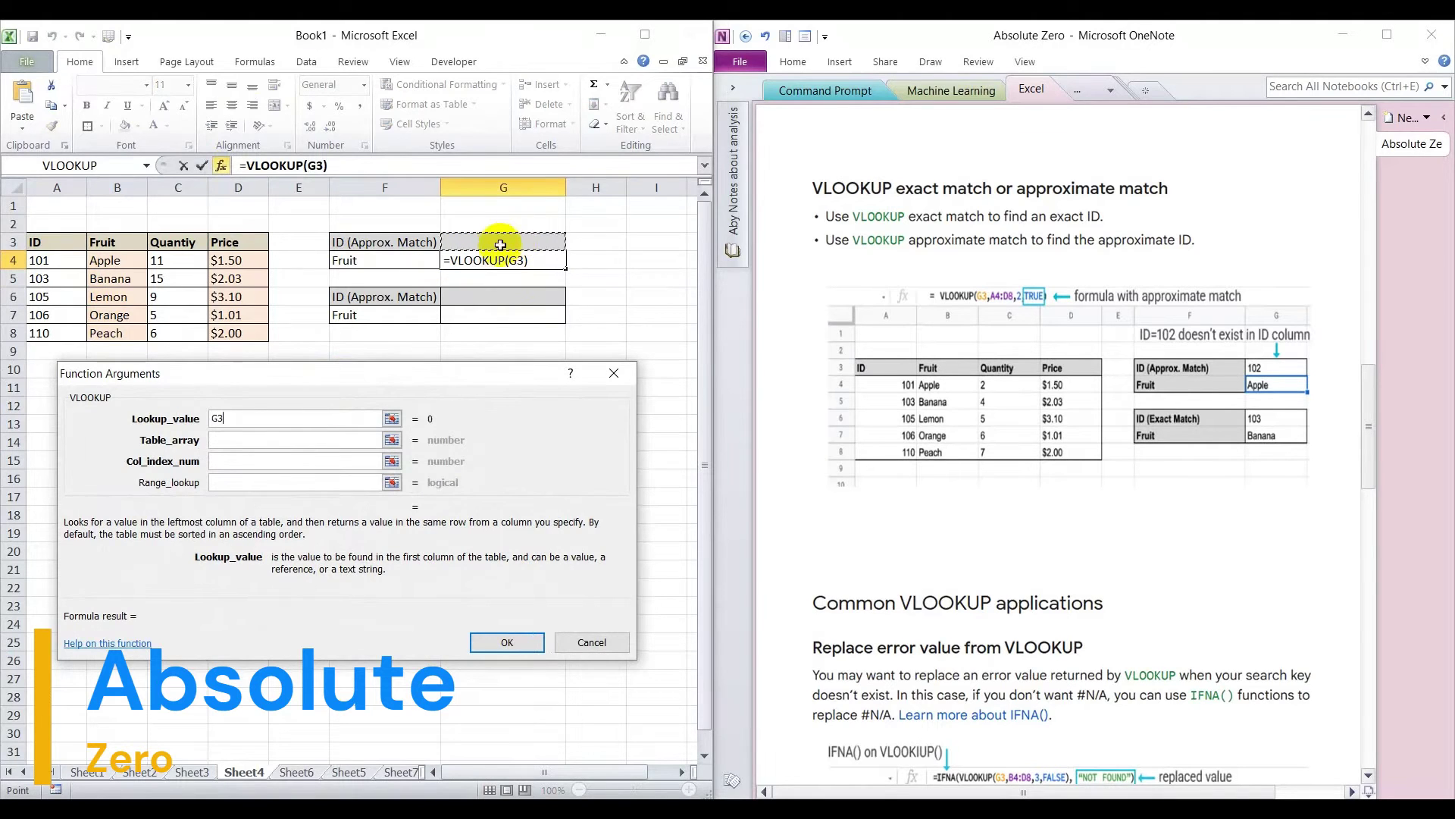
Set the table array to the ID table with its headers, fixed as the absolute range $A$3:$D$8
left_click(391, 440)
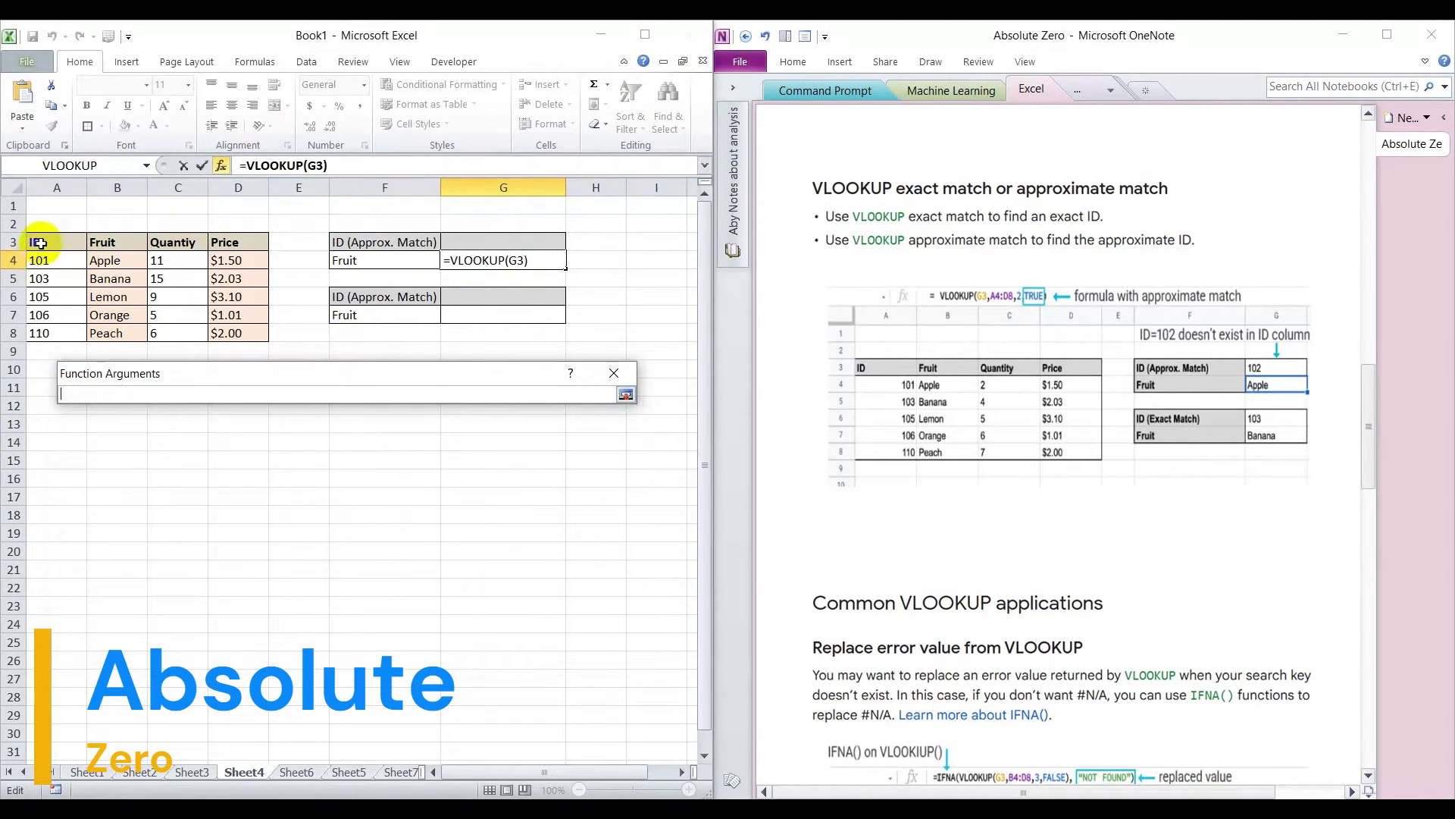
left_click_drag(38, 242, 231, 334)
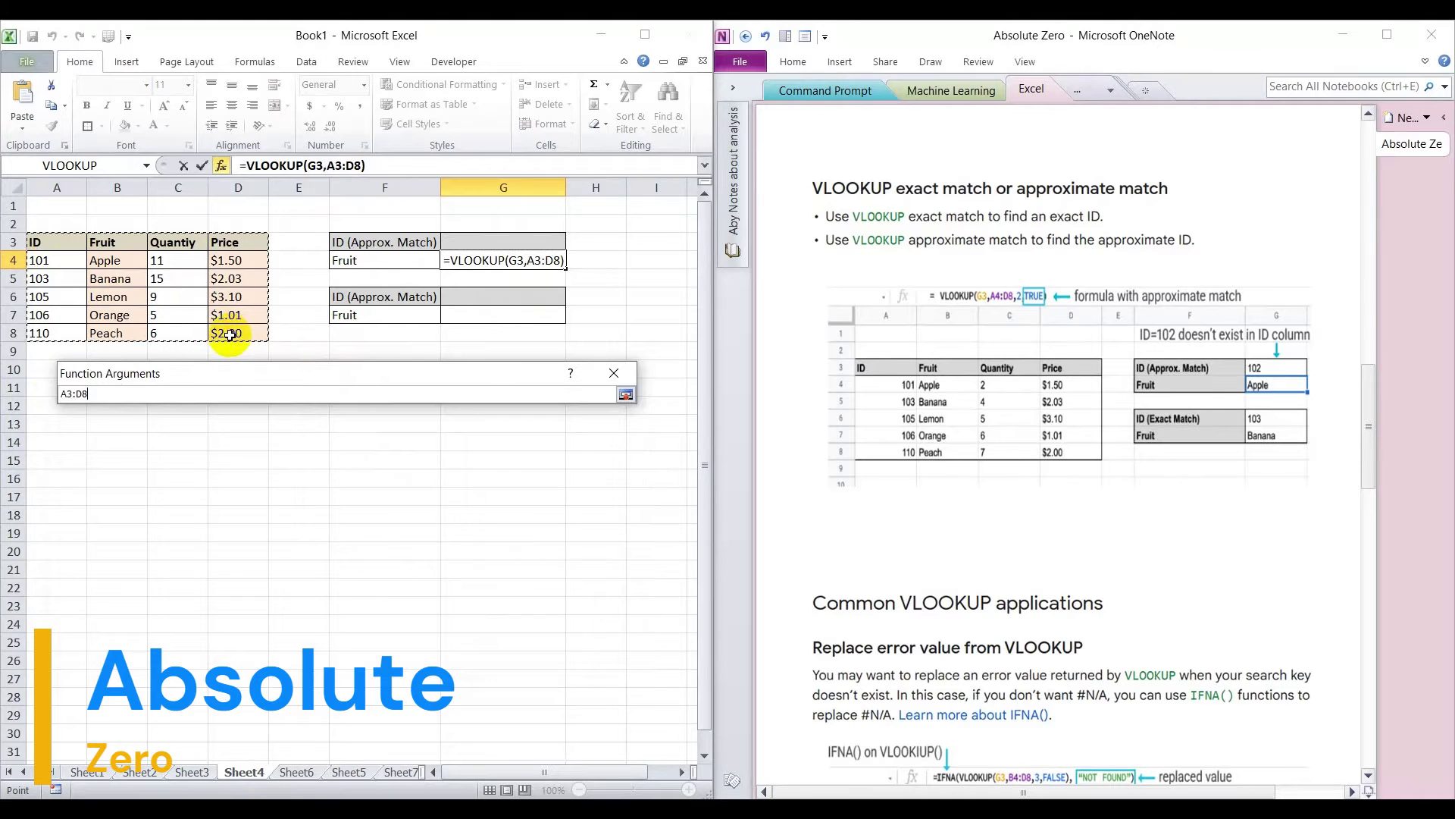
key("Return")
left_click_drag(253, 442, 172, 434)
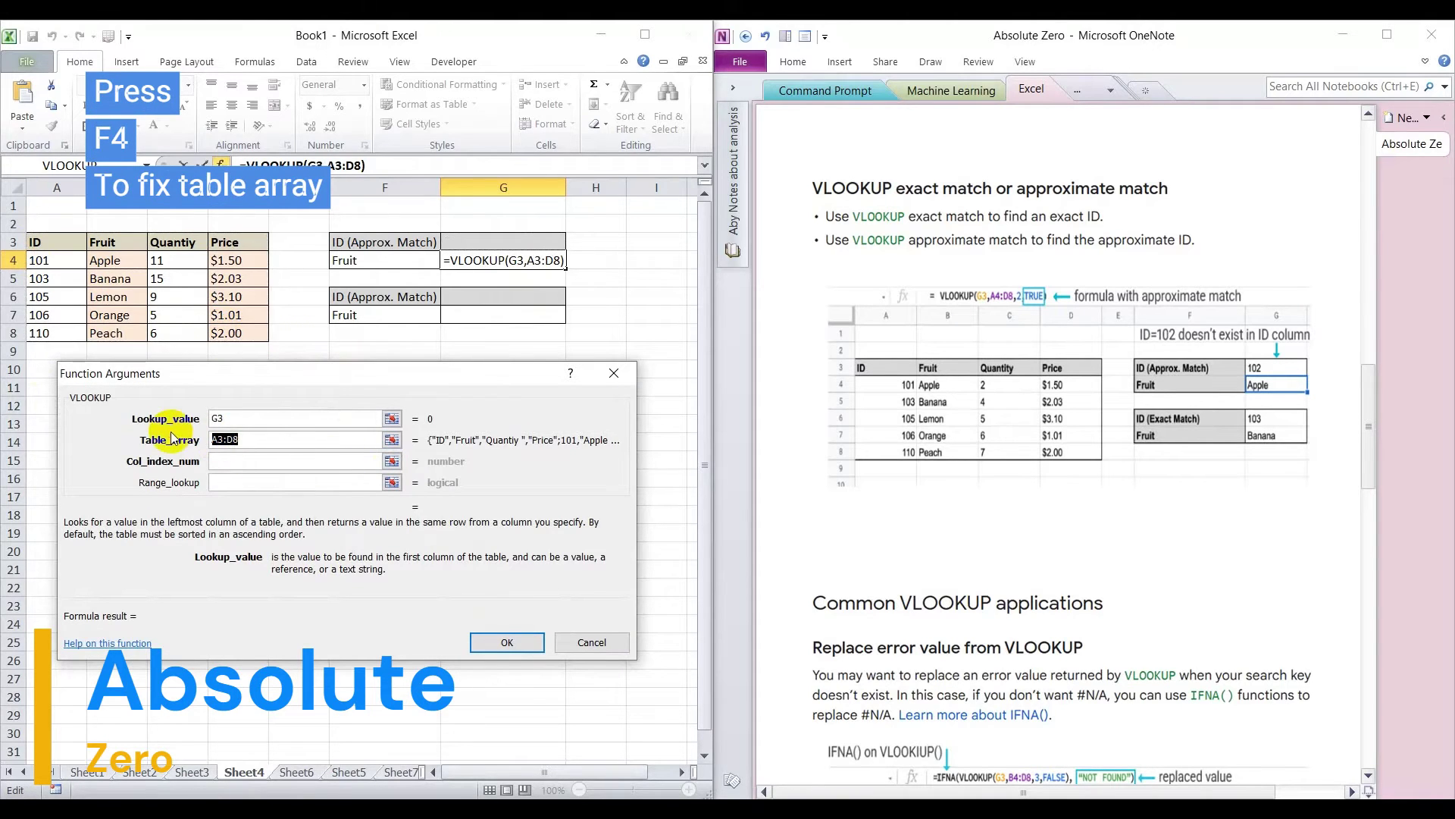
key("F4")
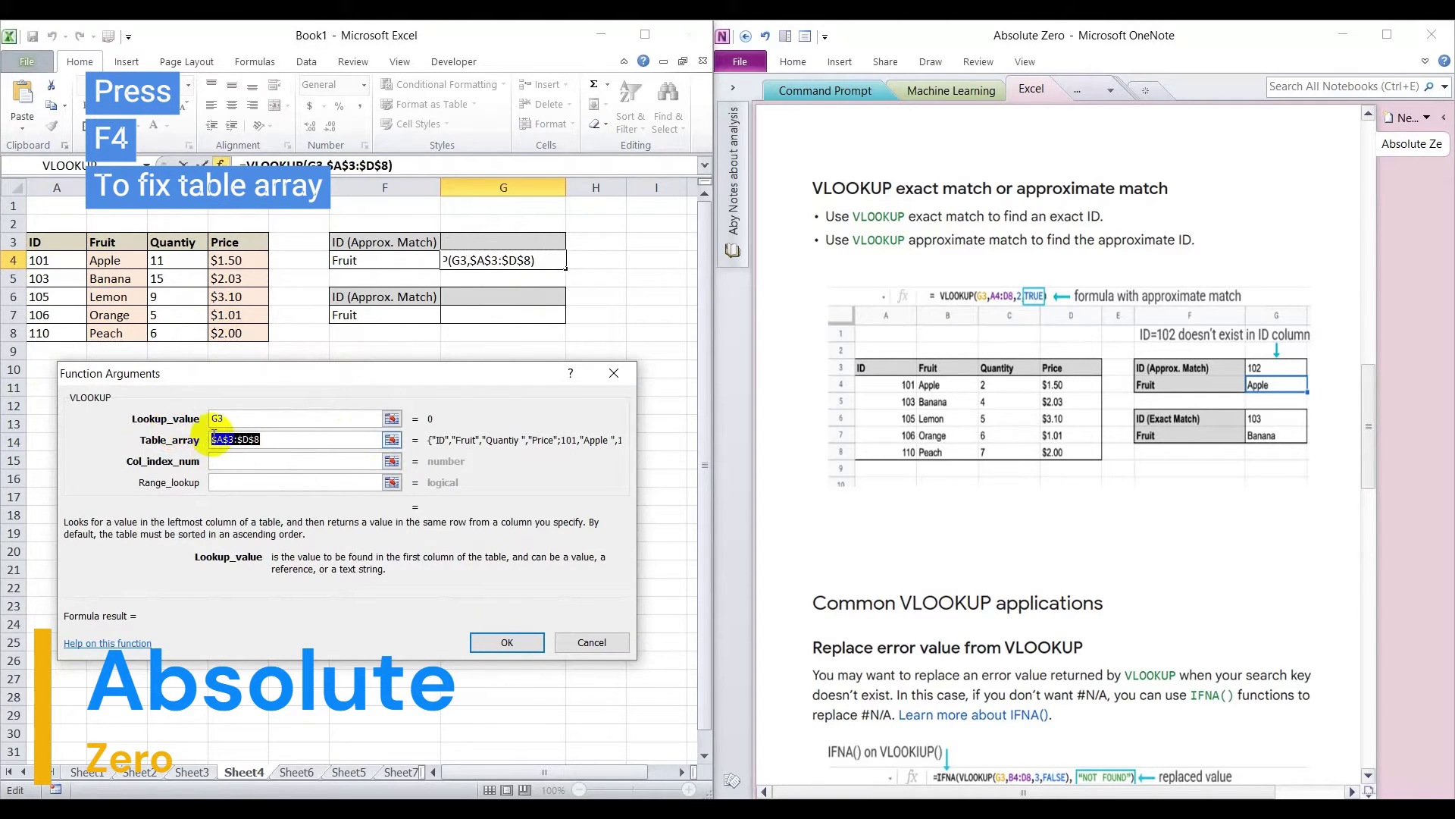
Complete the Fruit lookup in G4 with column index 2 and an approximate match using range lookup True
left_click(319, 460)
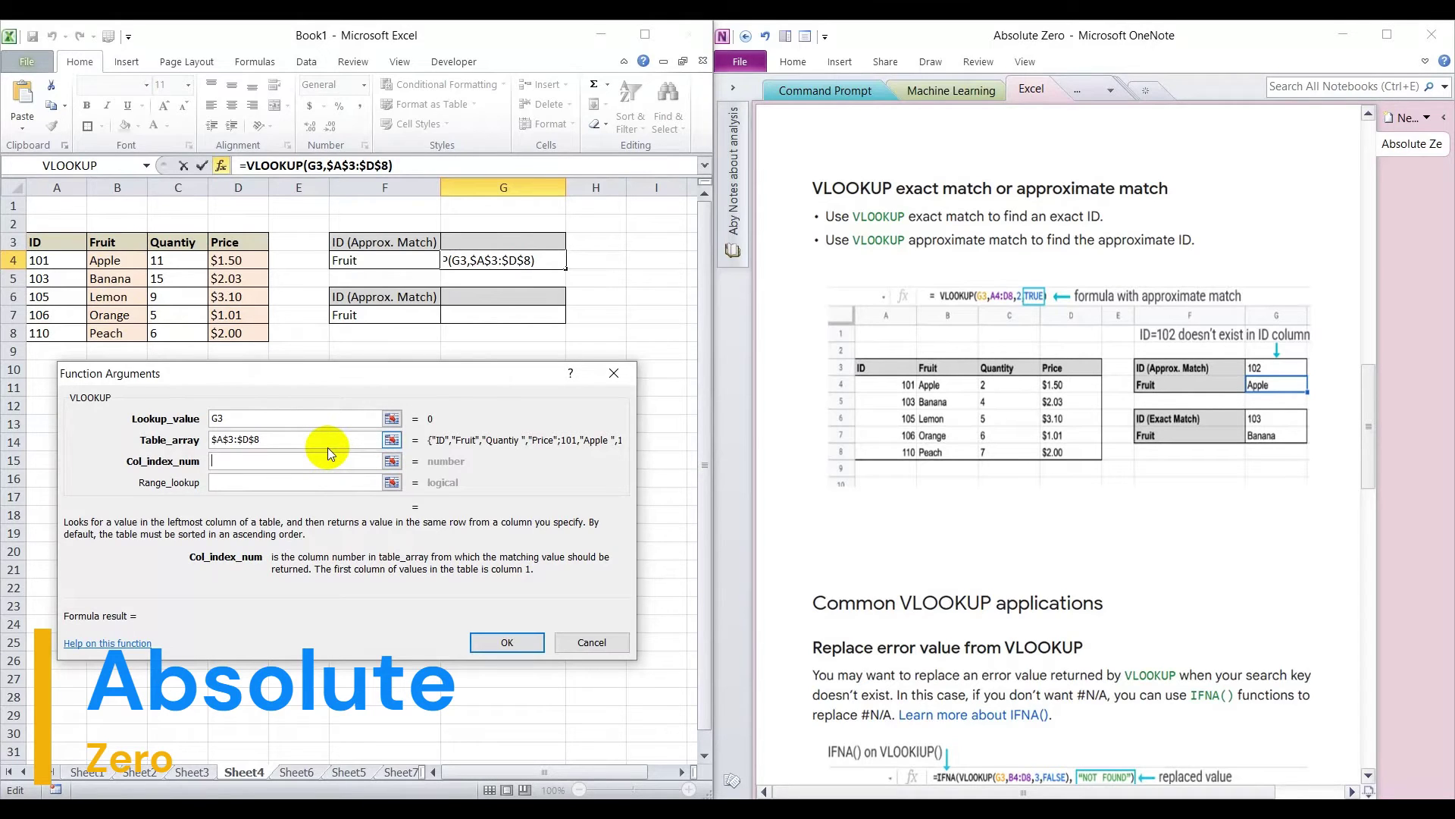
type("2")
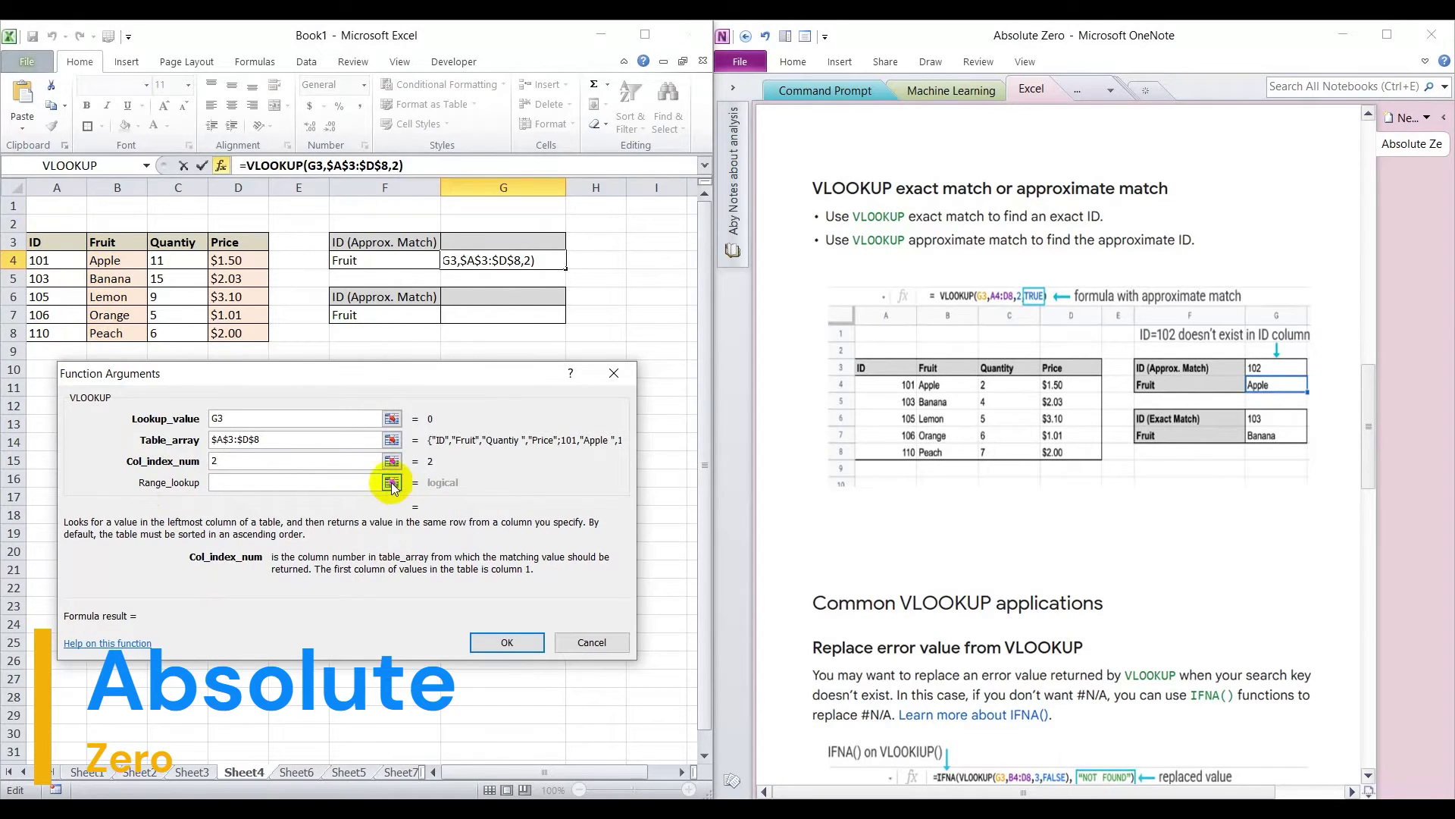
left_click(329, 485)
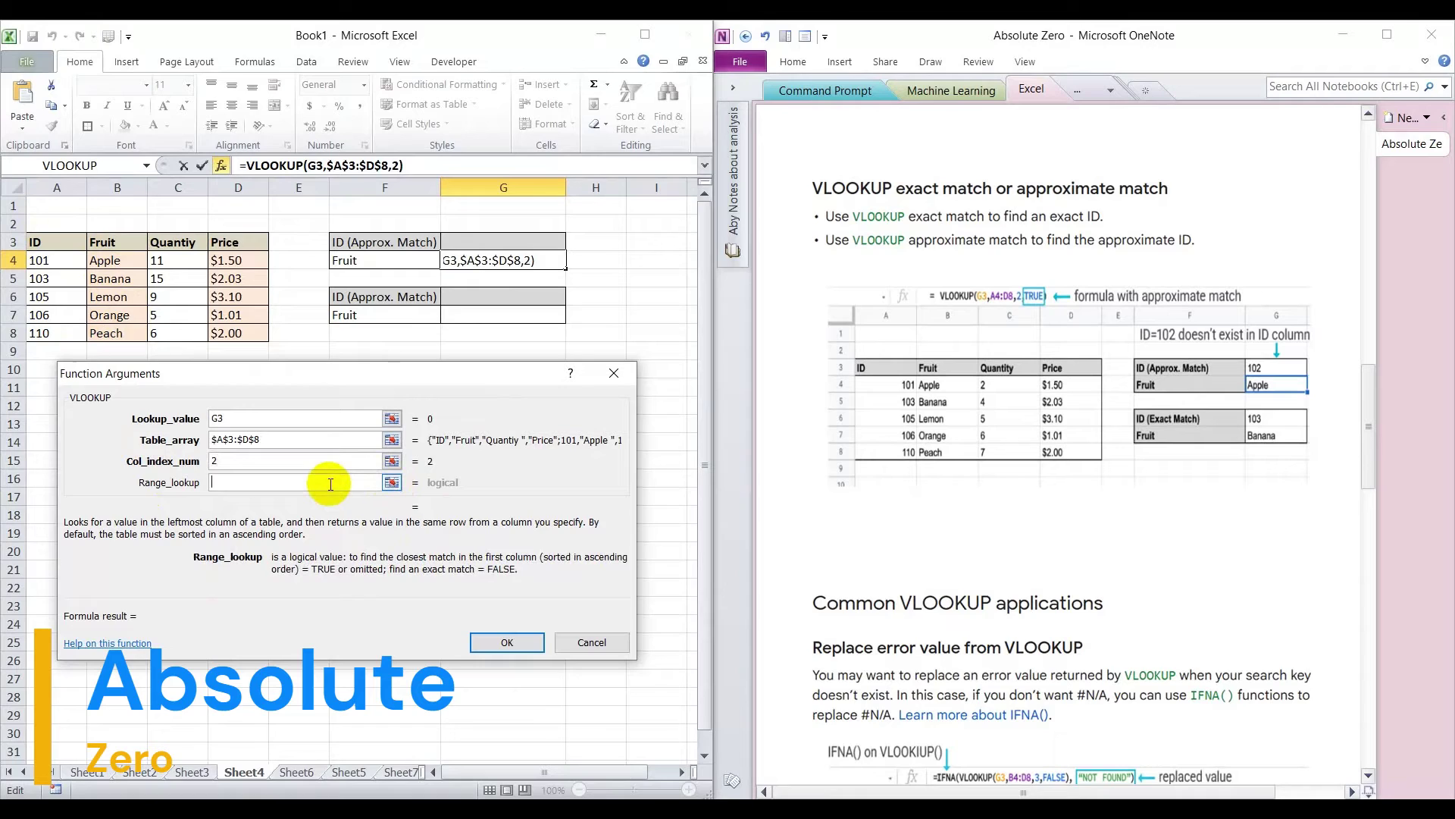
type("True")
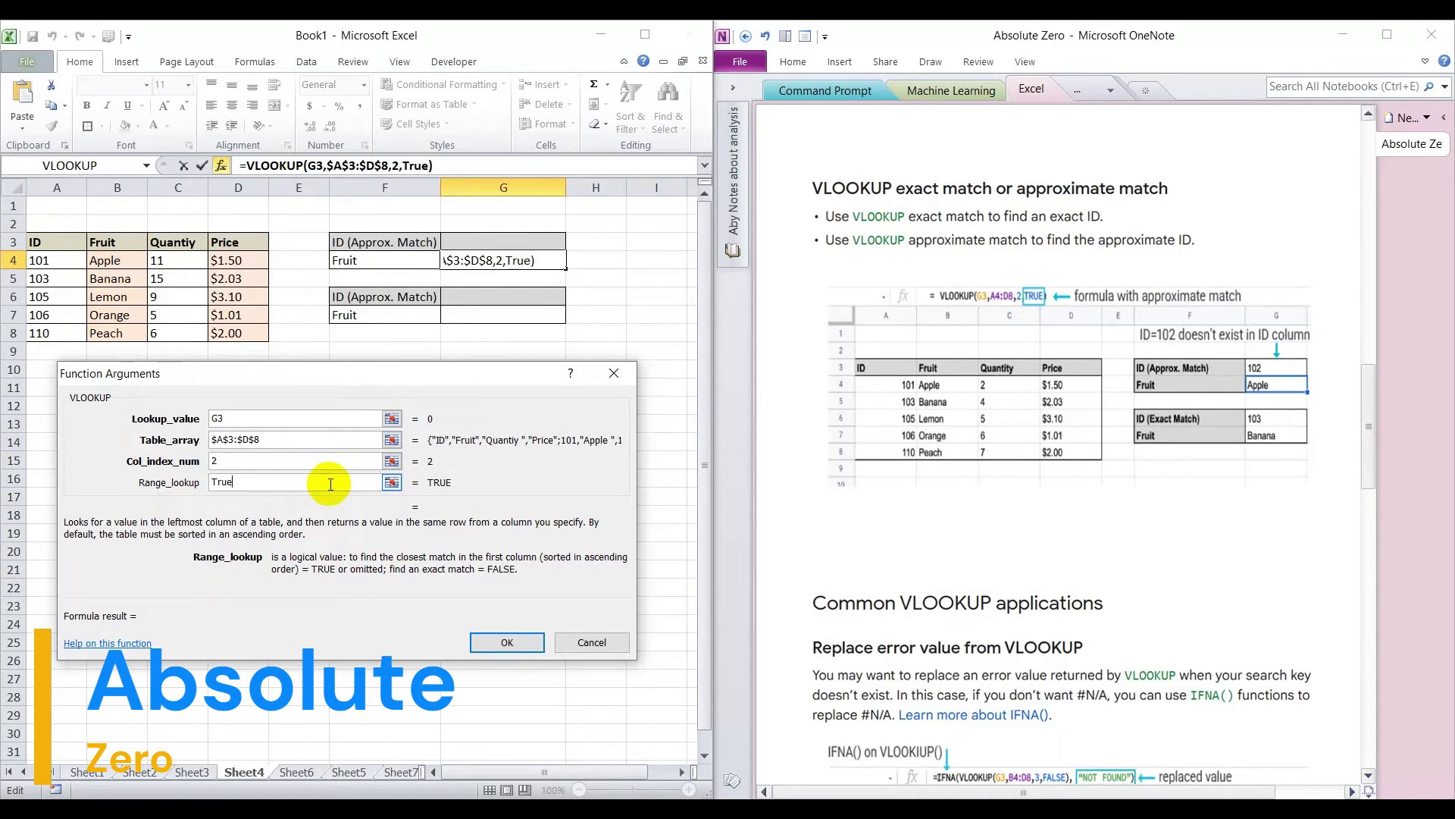
left_click(503, 643)
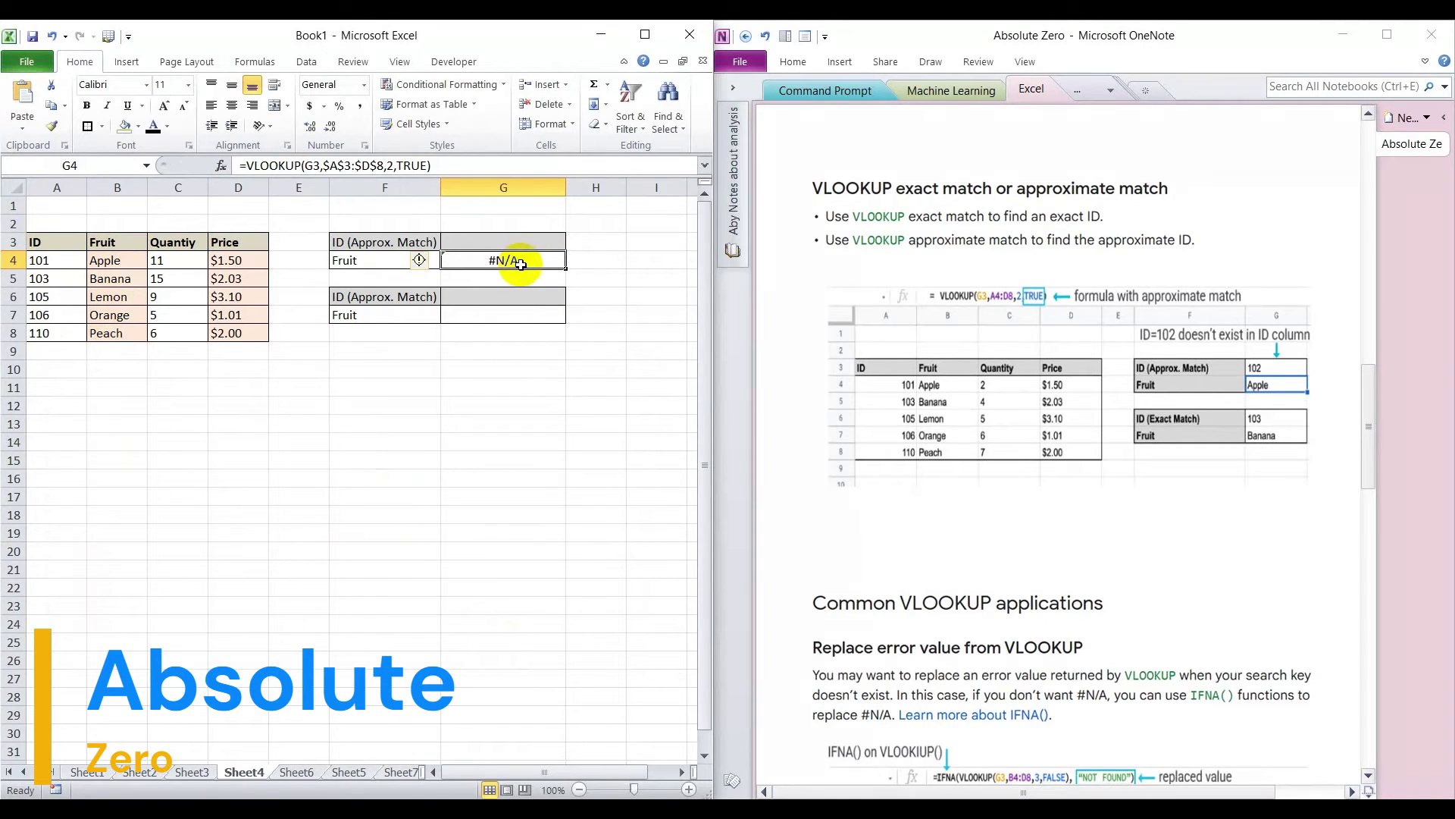
Test the approximate match by entering ID 102 in cell G3 on Sheet4 and replacing it with 101
double_click(533, 239)
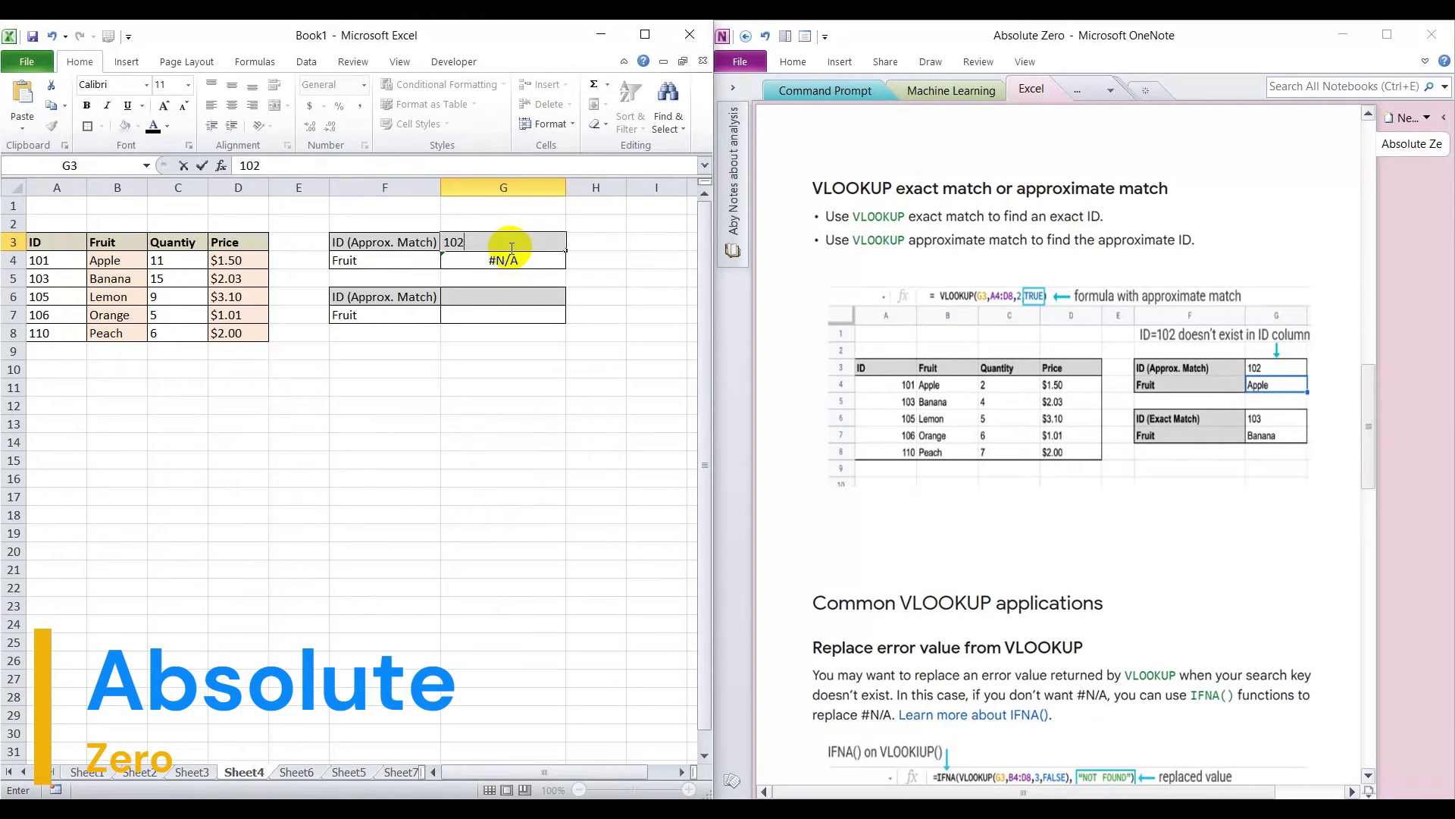
key("Return")
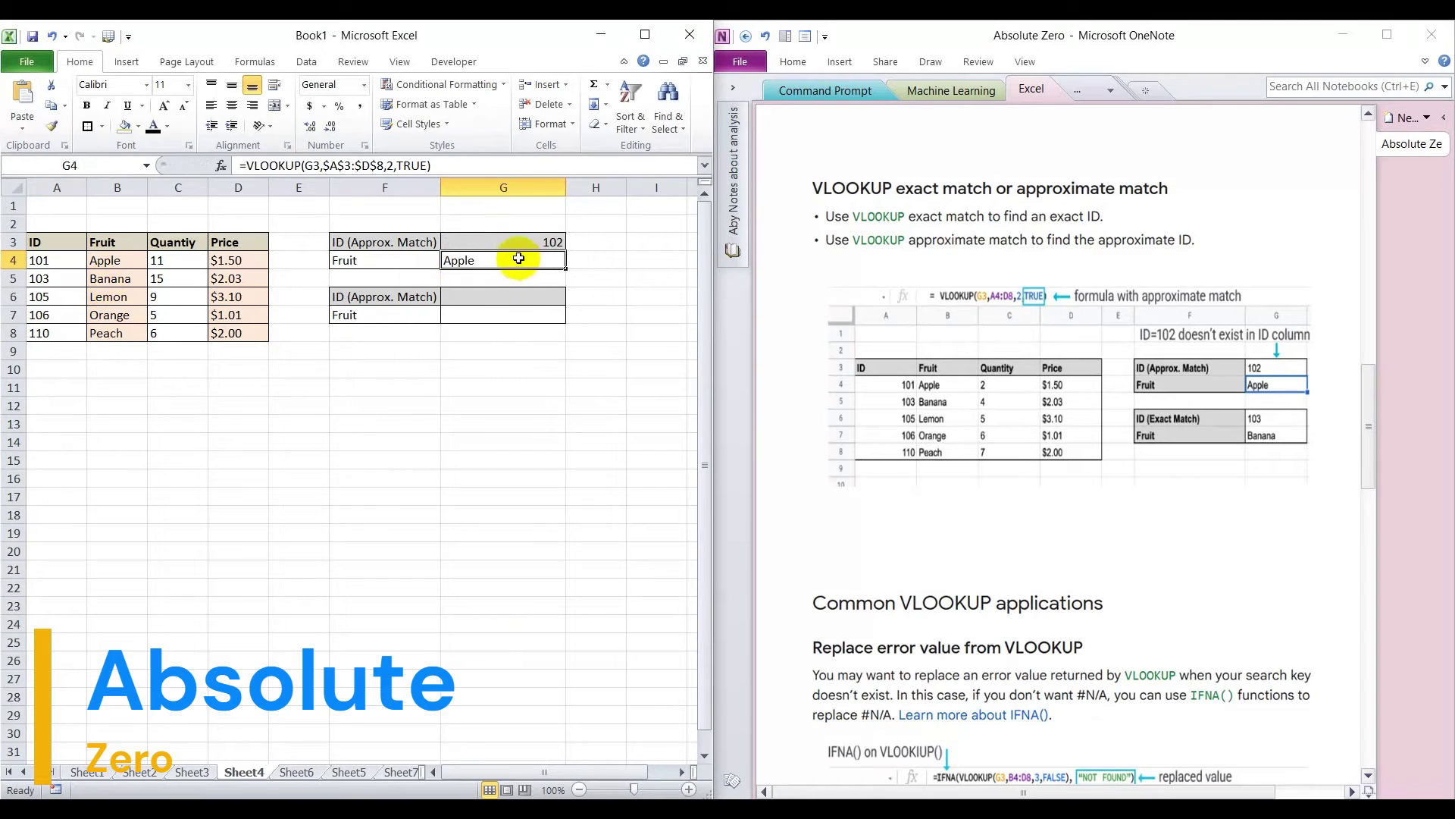
double_click(531, 238)
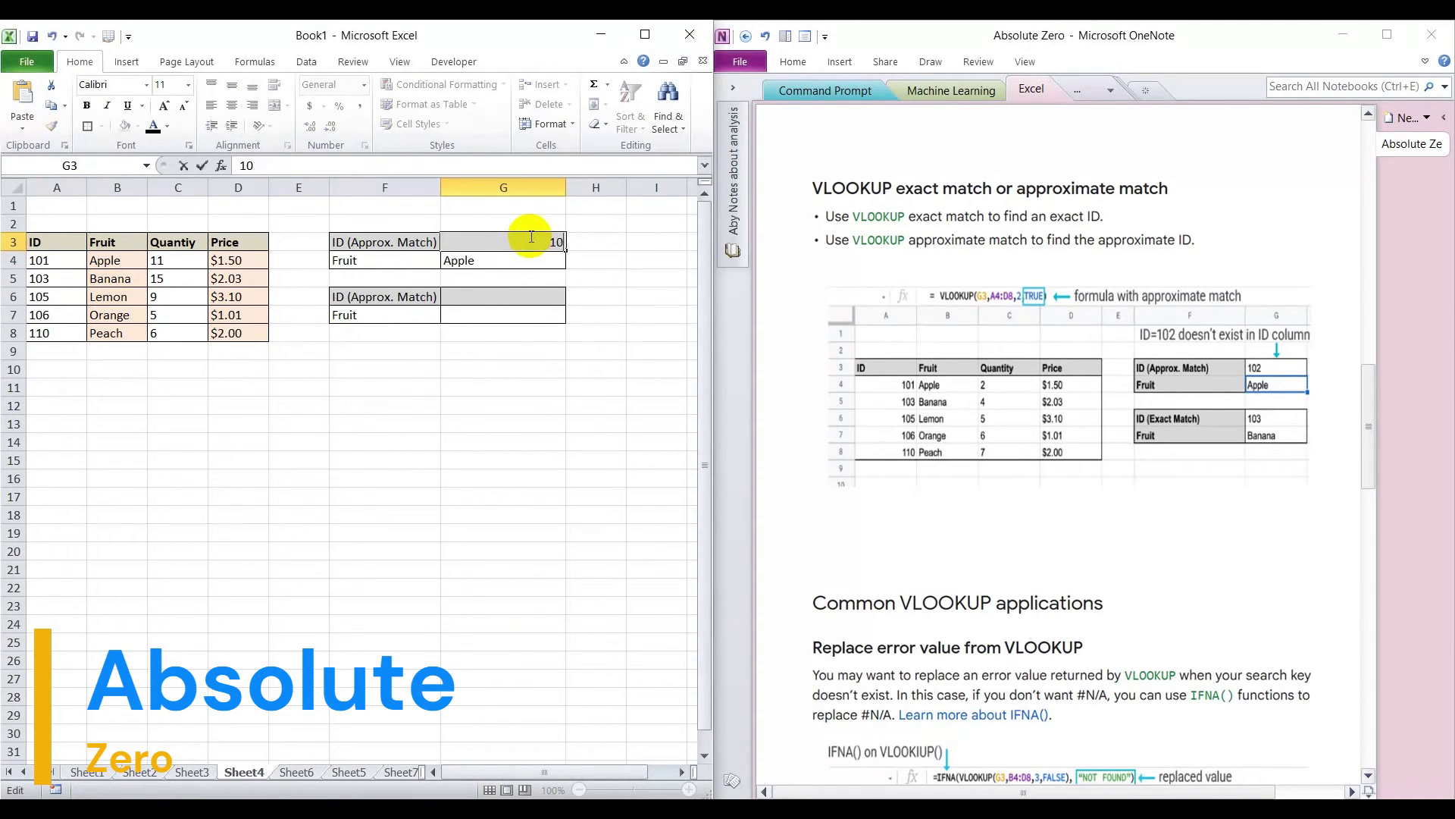
key("Return")
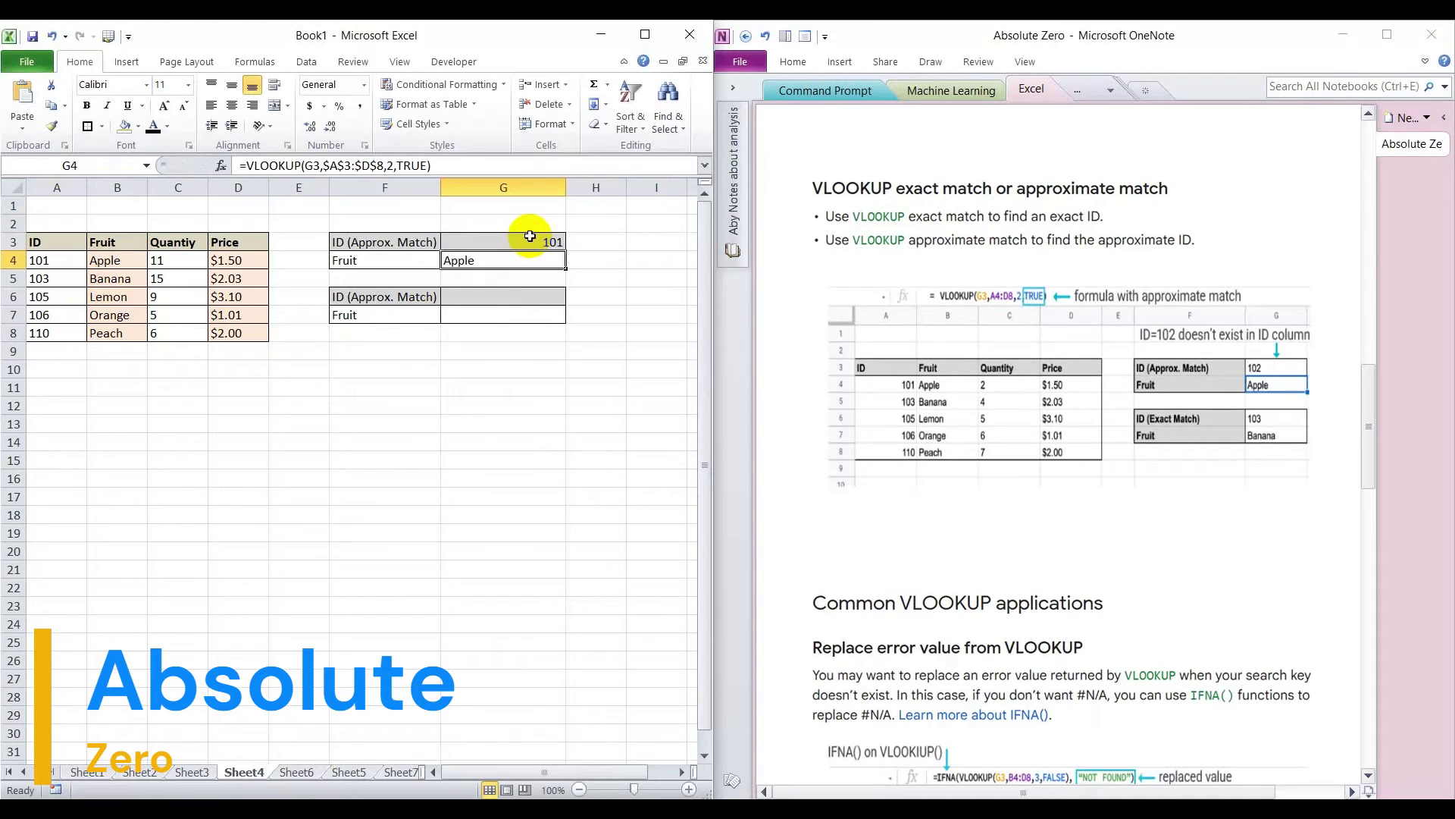
left_click(560, 241)
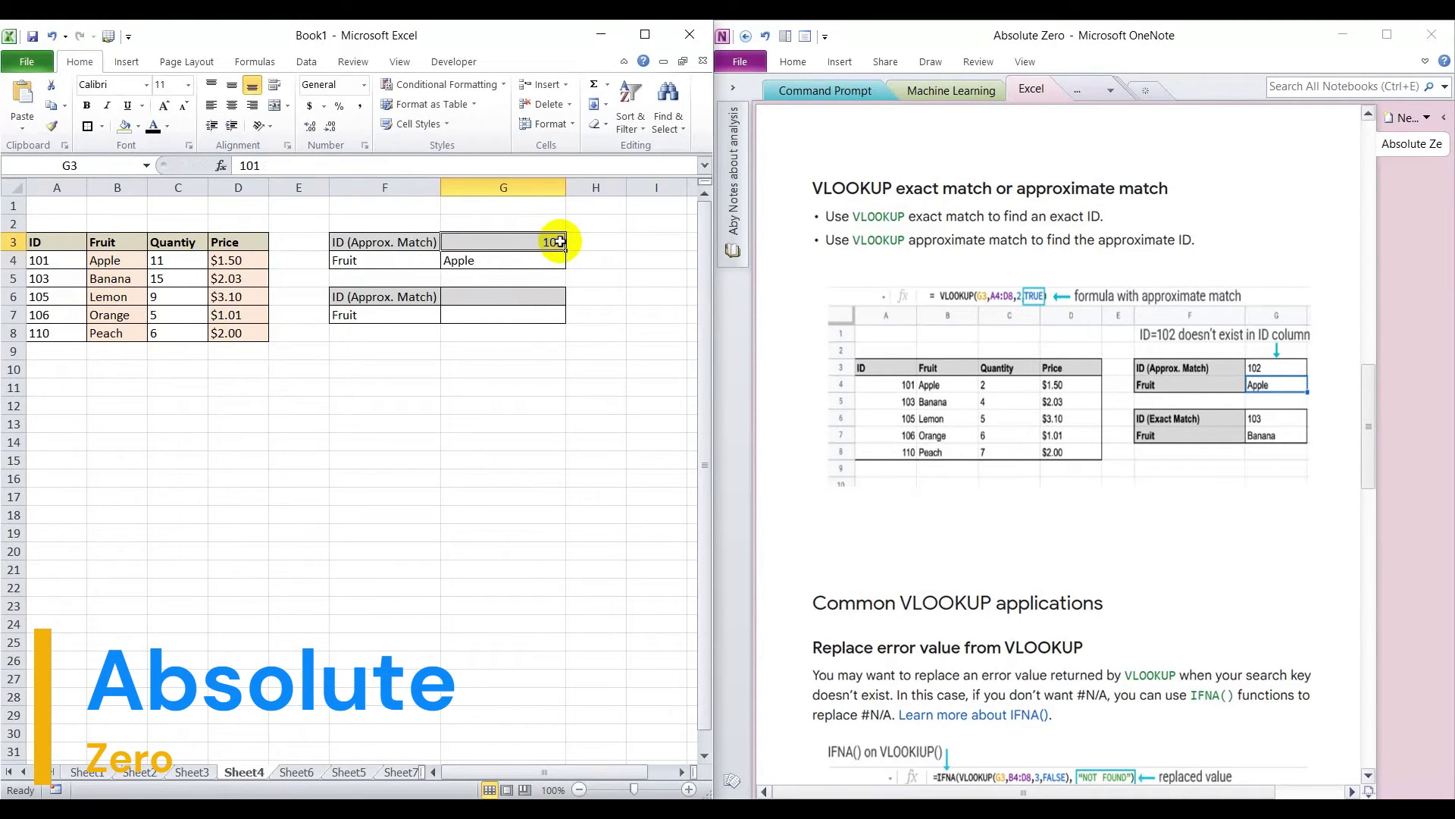
Set the ID in cell G3 to 102 and left-align the whole of column G
double_click(560, 241)
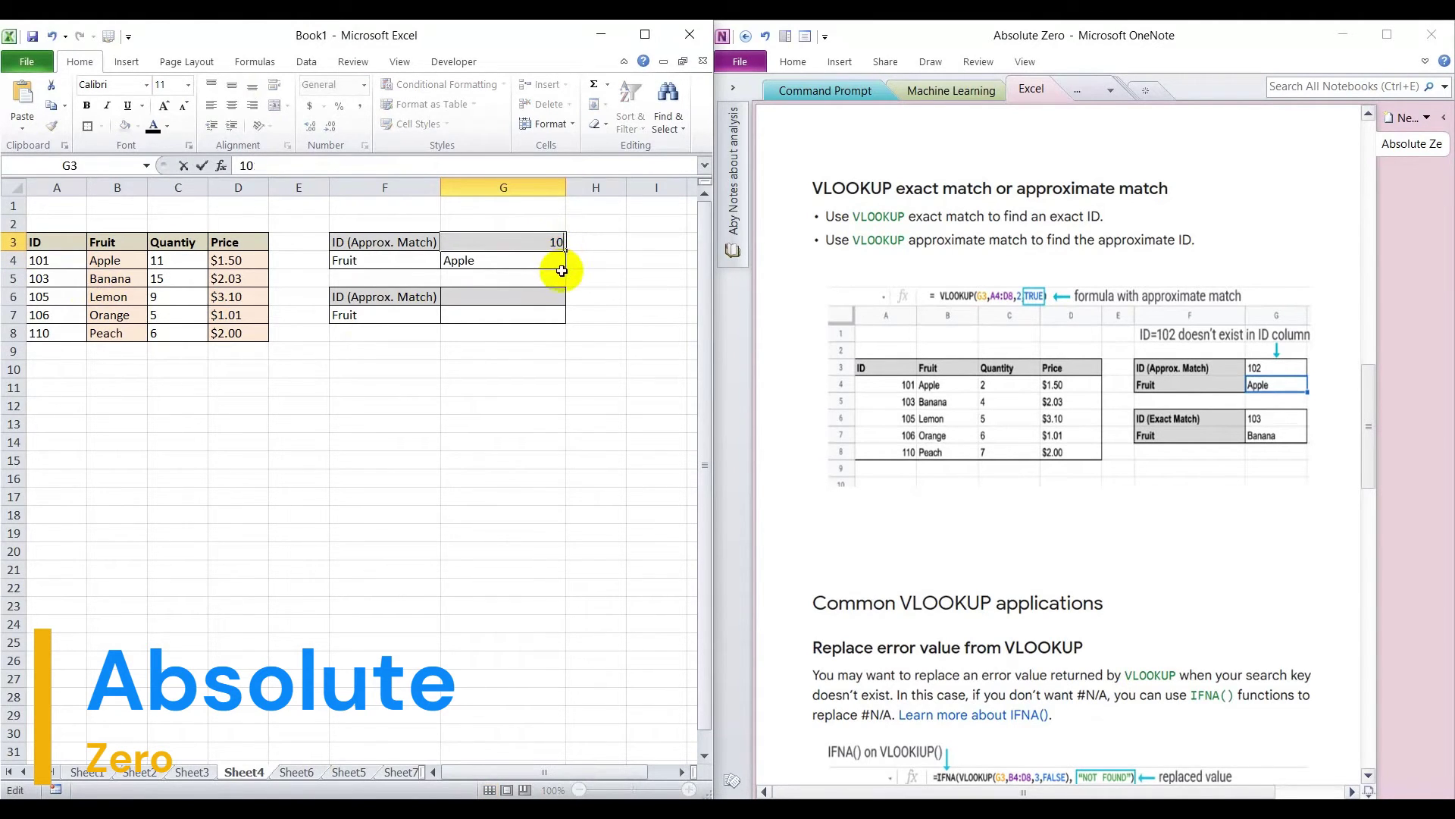
left_click(523, 188)
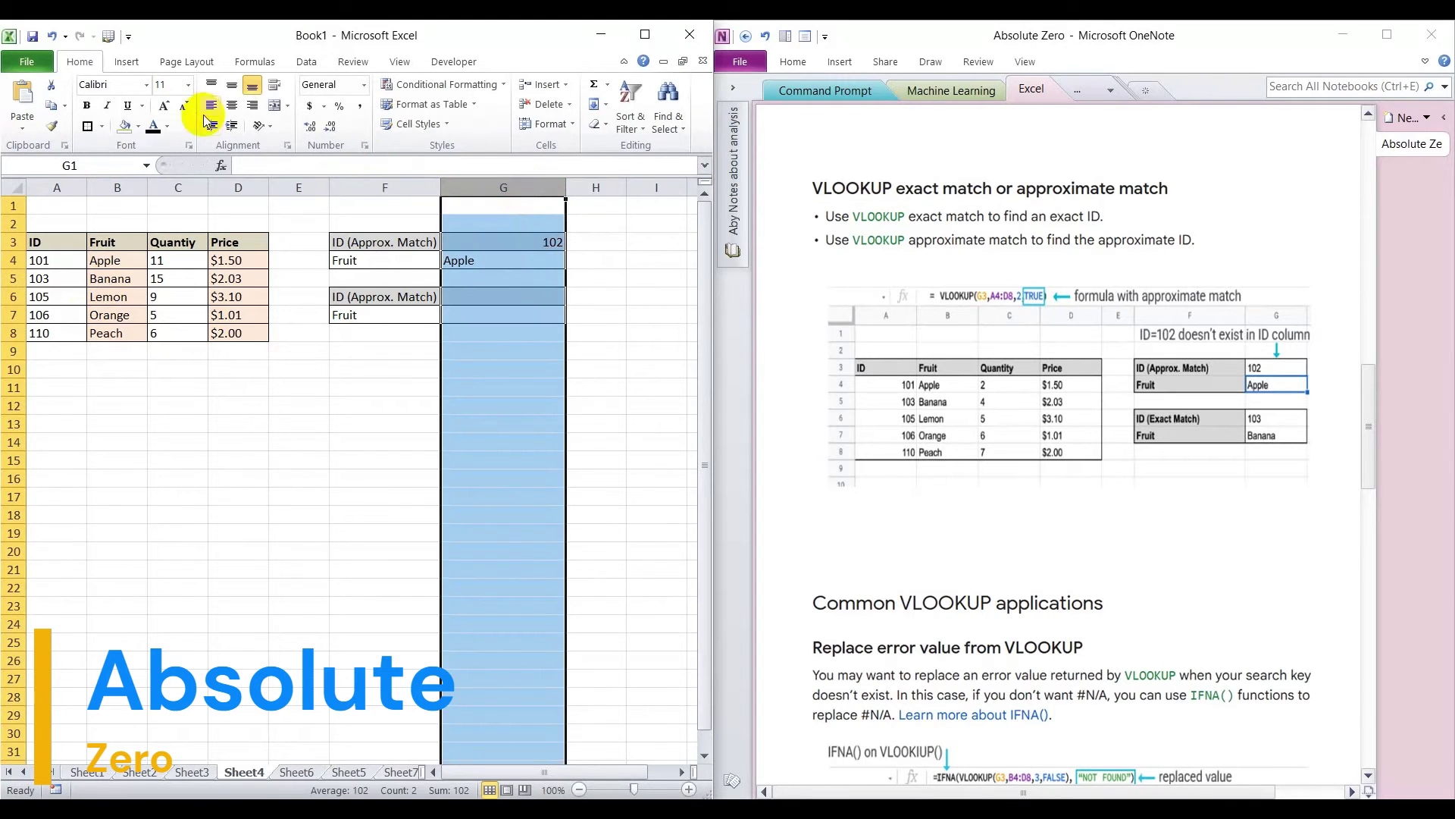
left_click(212, 106)
left_click(558, 440)
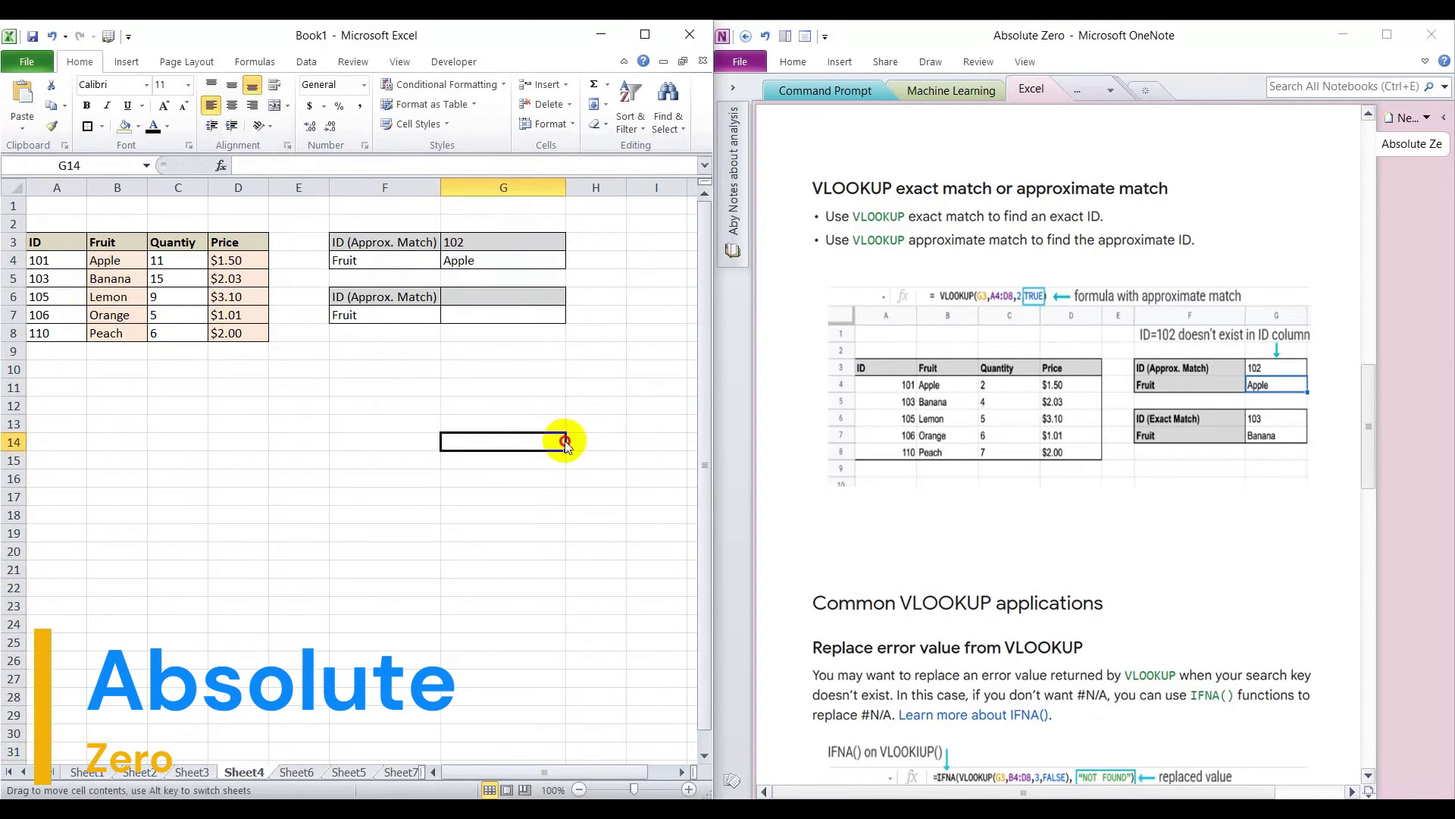
Copy the VLOOKUP formula text from G4 into the second Fruit cell G7, keeping its references unchanged
left_click(510, 329)
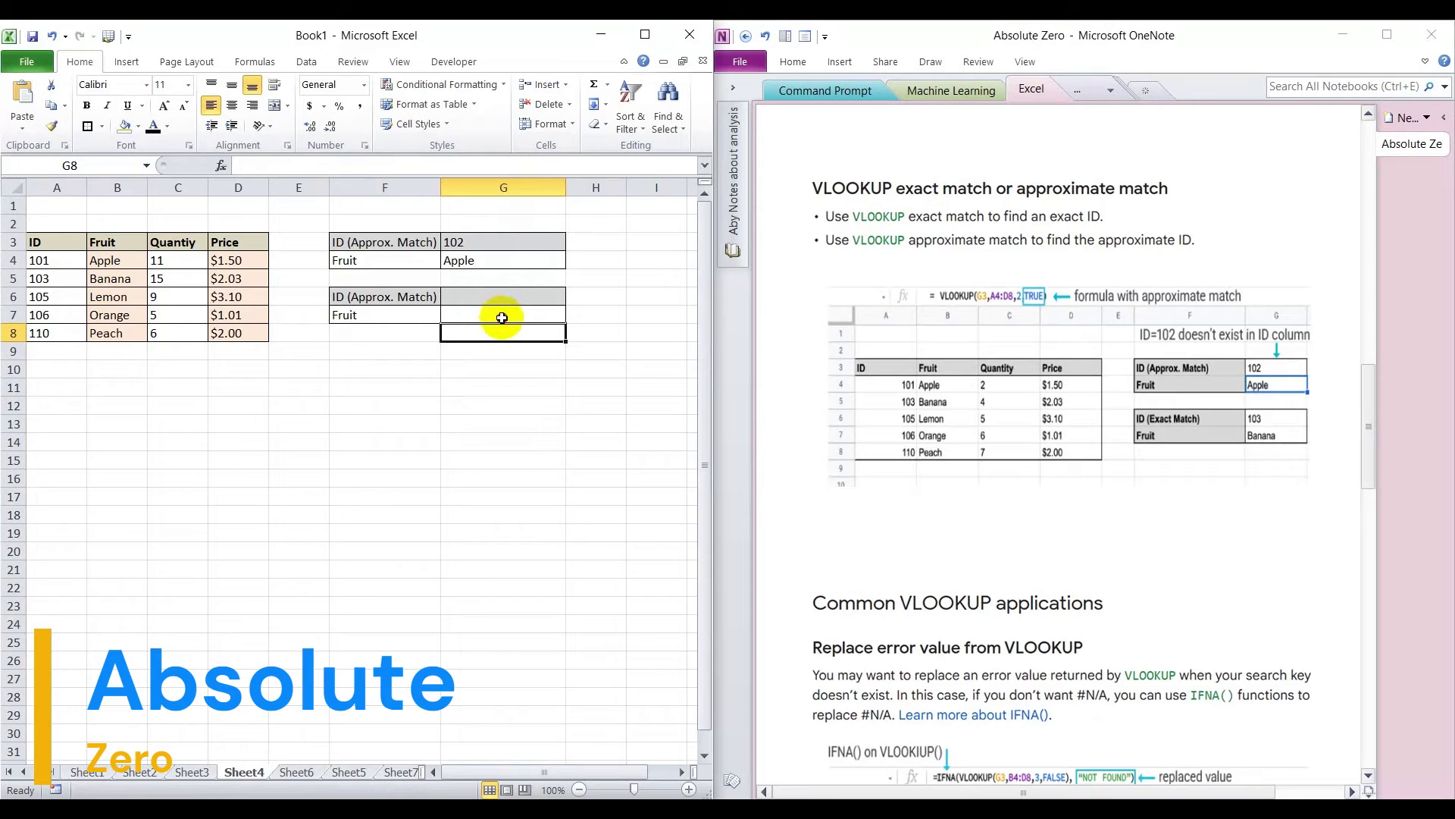
left_click(497, 316)
left_click(493, 262)
left_click_drag(431, 165, 232, 164)
key("ctrl+c")
key("Escape")
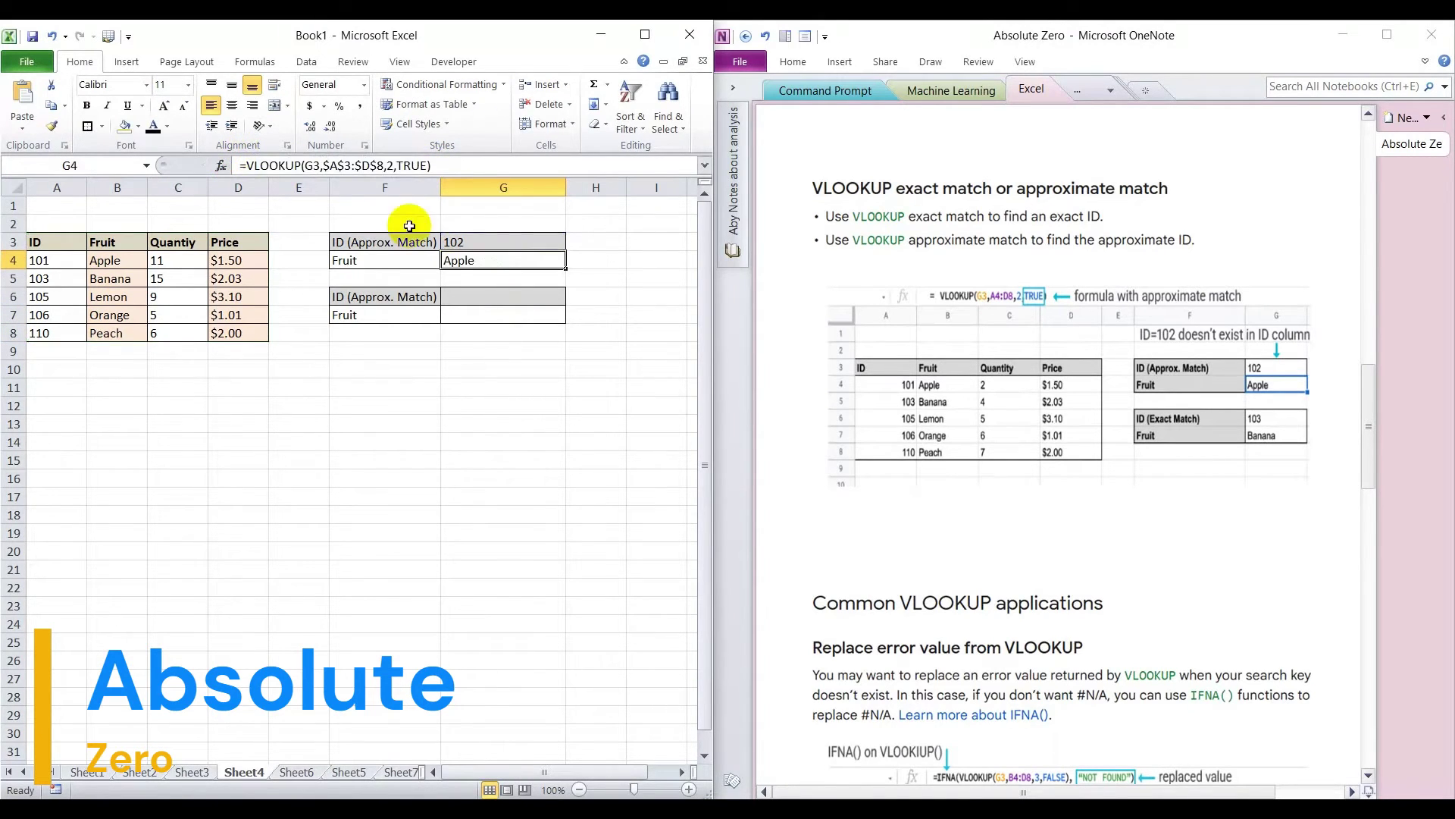
left_click(503, 316)
key("ctrl+v")
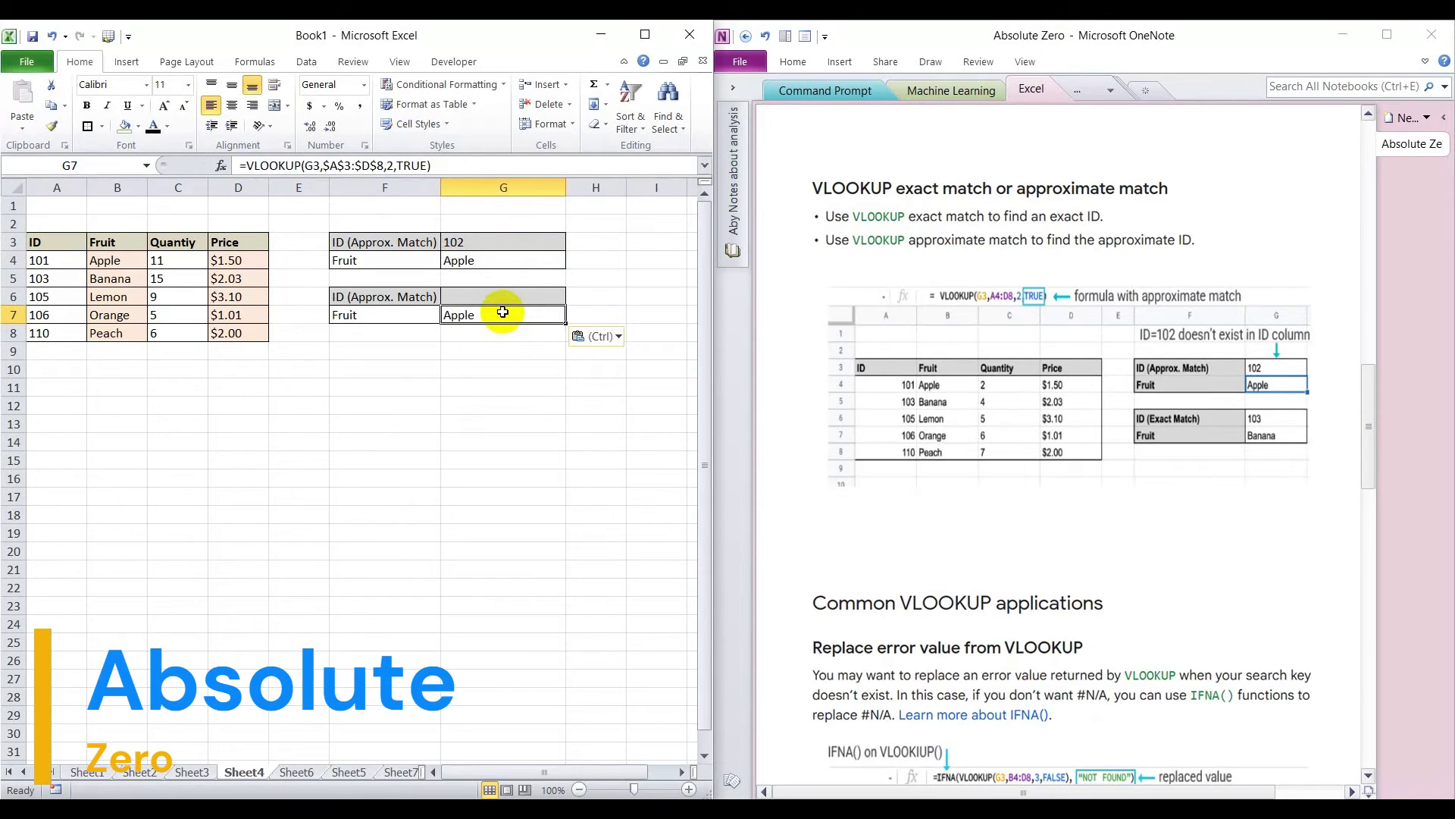
Edit the VLOOKUP arguments in G7 so that the lookup value refers to cell G6
left_click(221, 165)
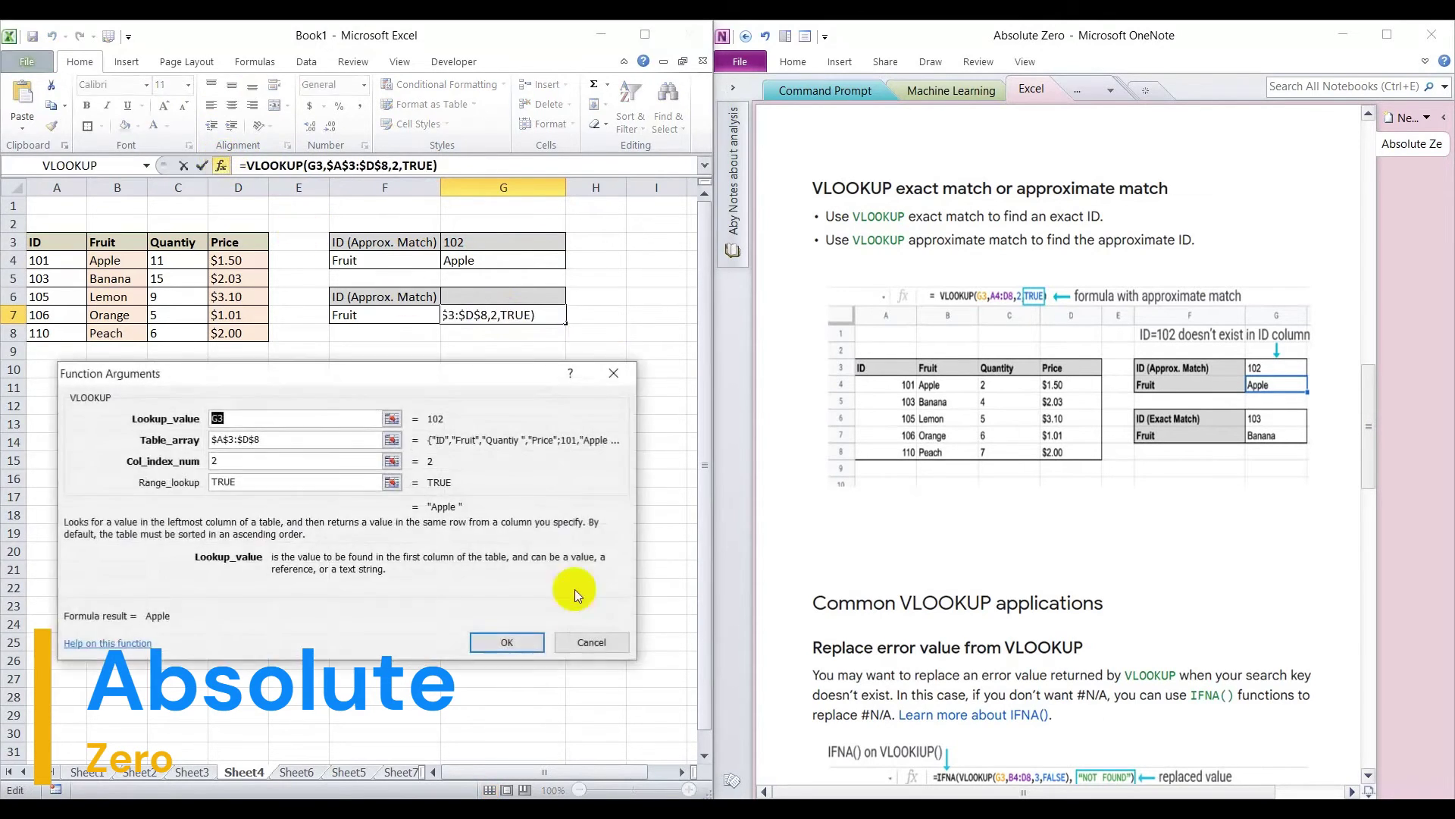
left_click(392, 418)
left_click(498, 297)
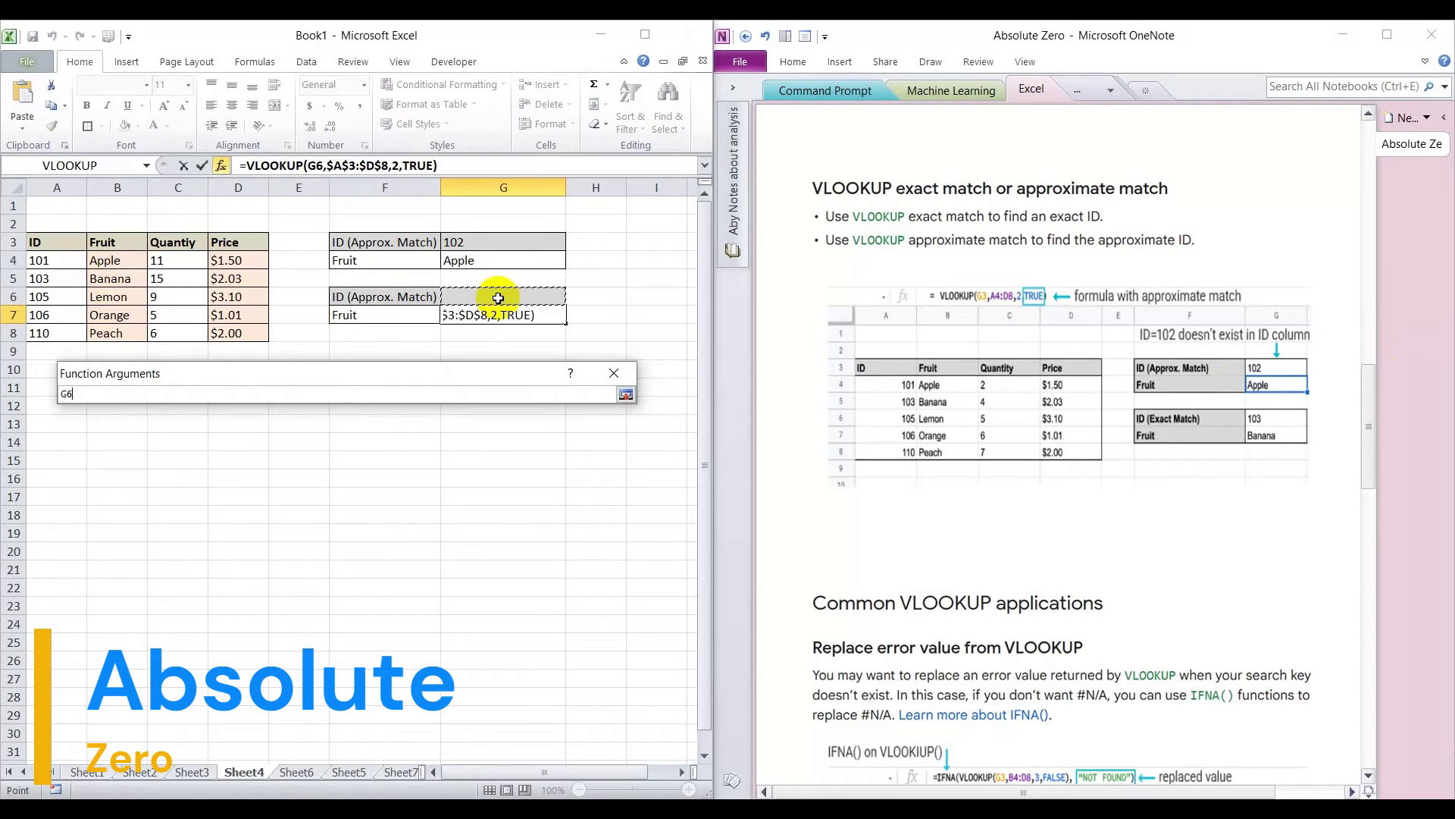
key("Return")
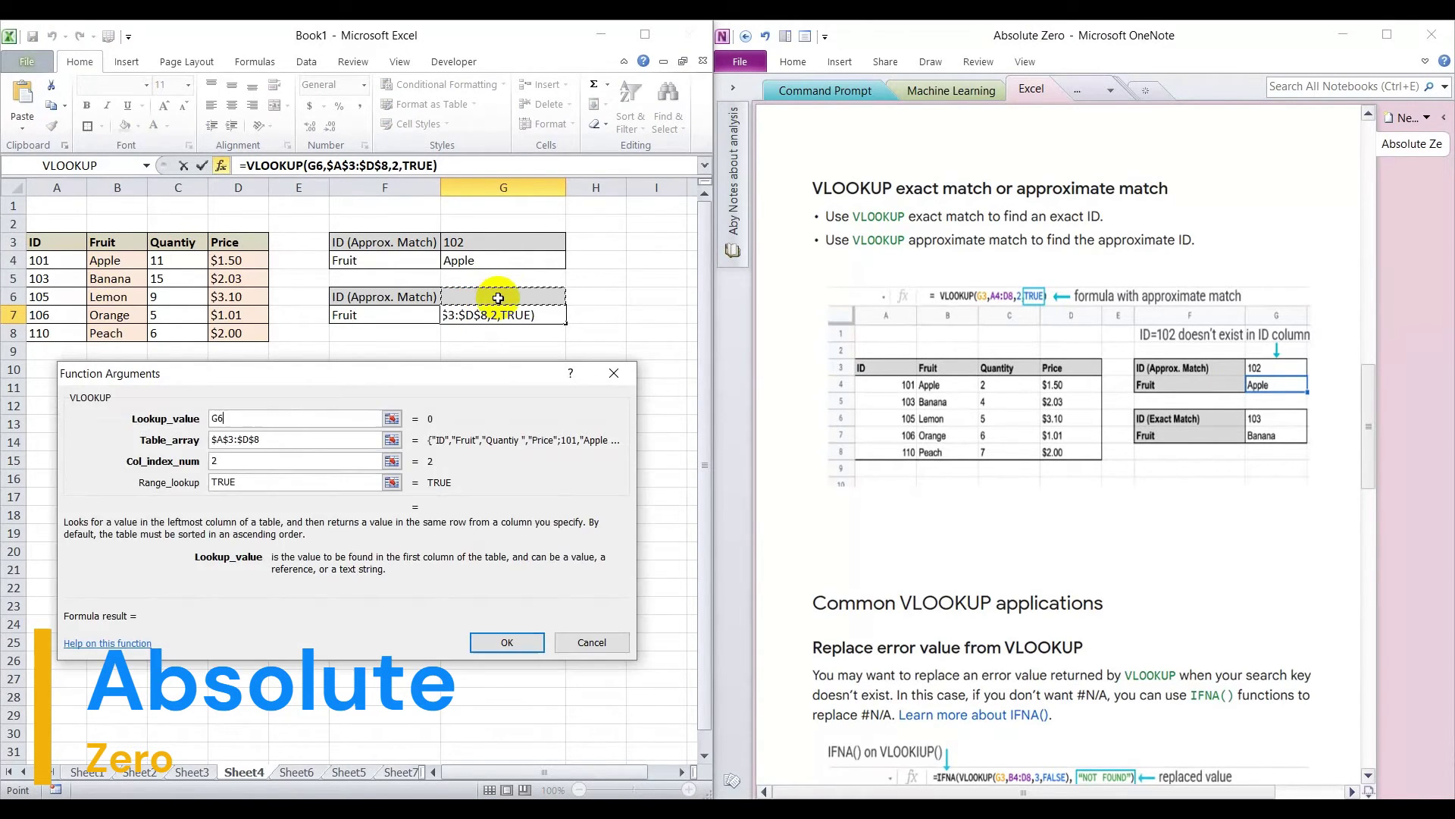
Set the range lookup in G7 to False for an exact match and apply the formula
left_click(252, 486)
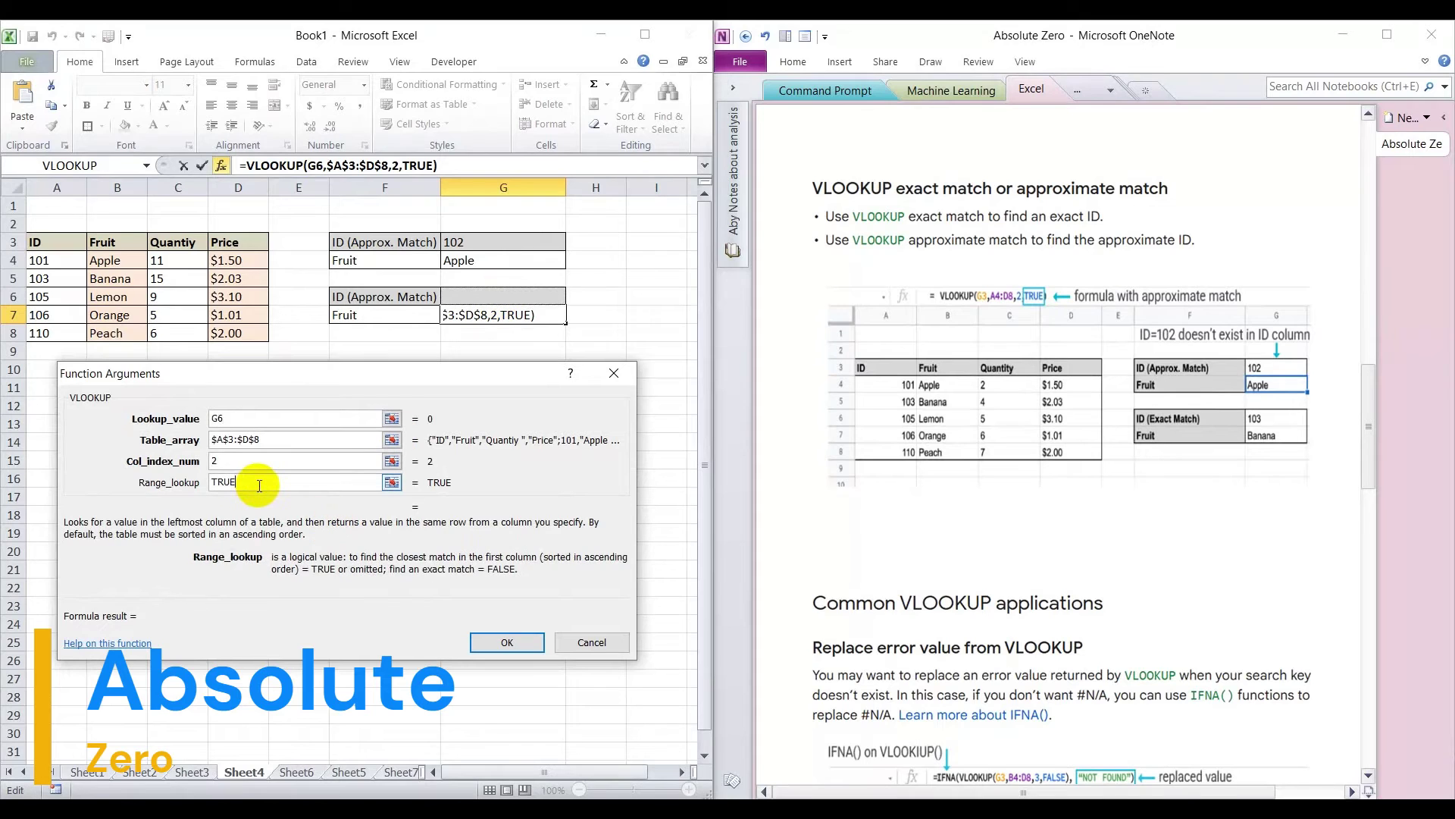
key("BackSpace")
key("BackSpace")
key("BackSpace")
key("BackSpace")
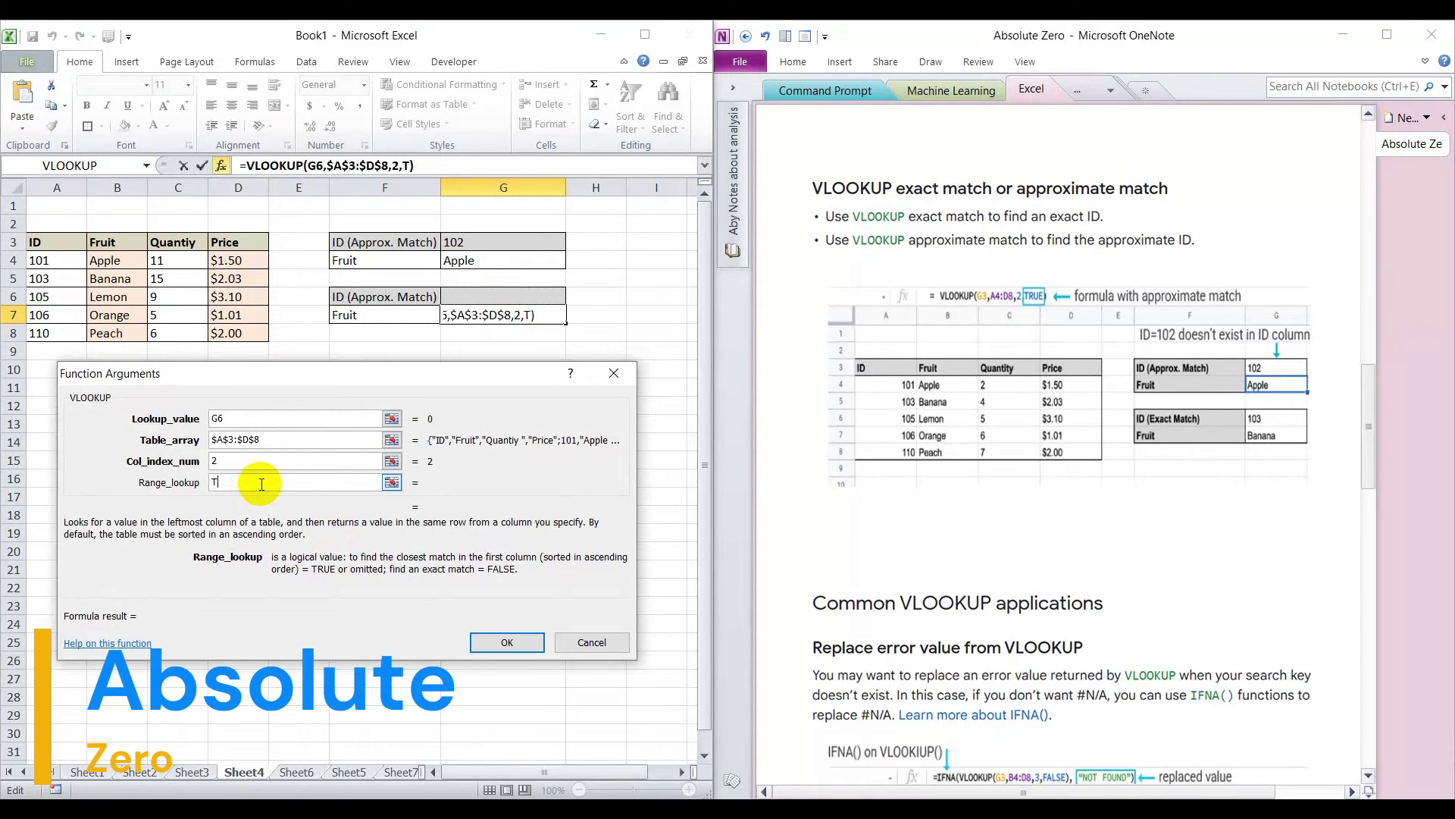
type("False")
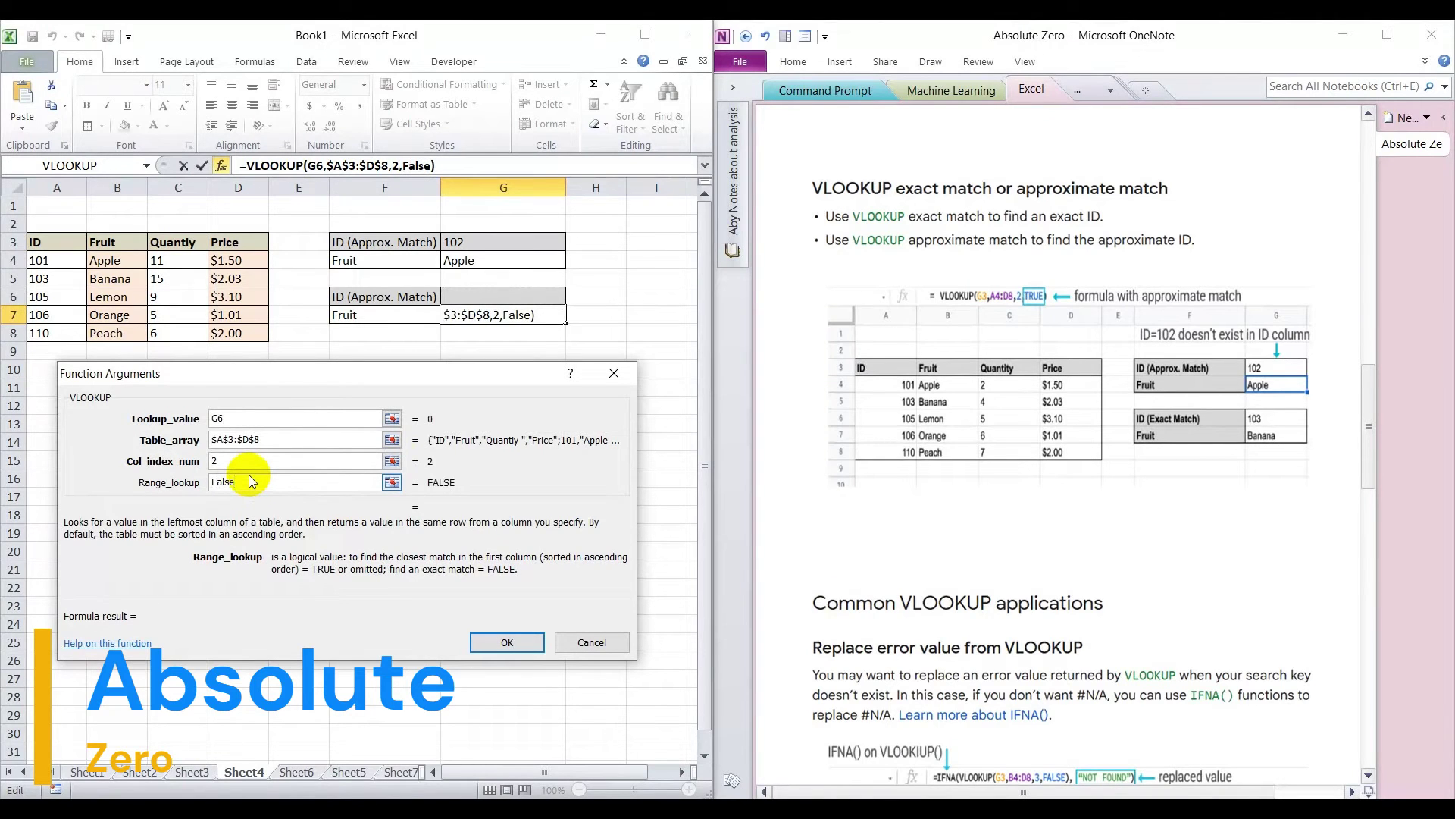
left_click(507, 642)
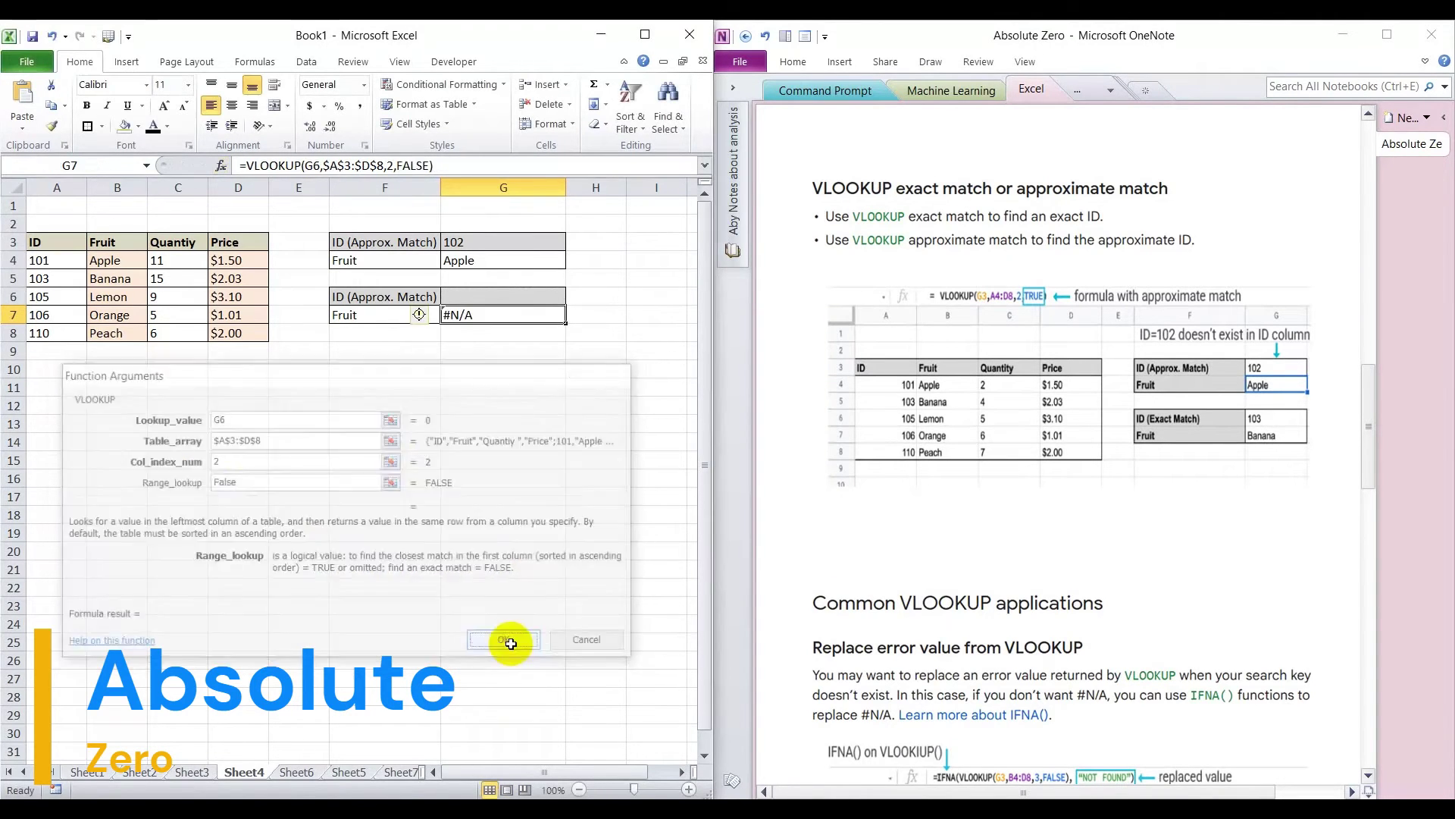
left_click(531, 604)
Test the exact match in G7 by entering ID 101 in G6 and replacing it with 102, and review the FALSE argument
left_click(515, 297)
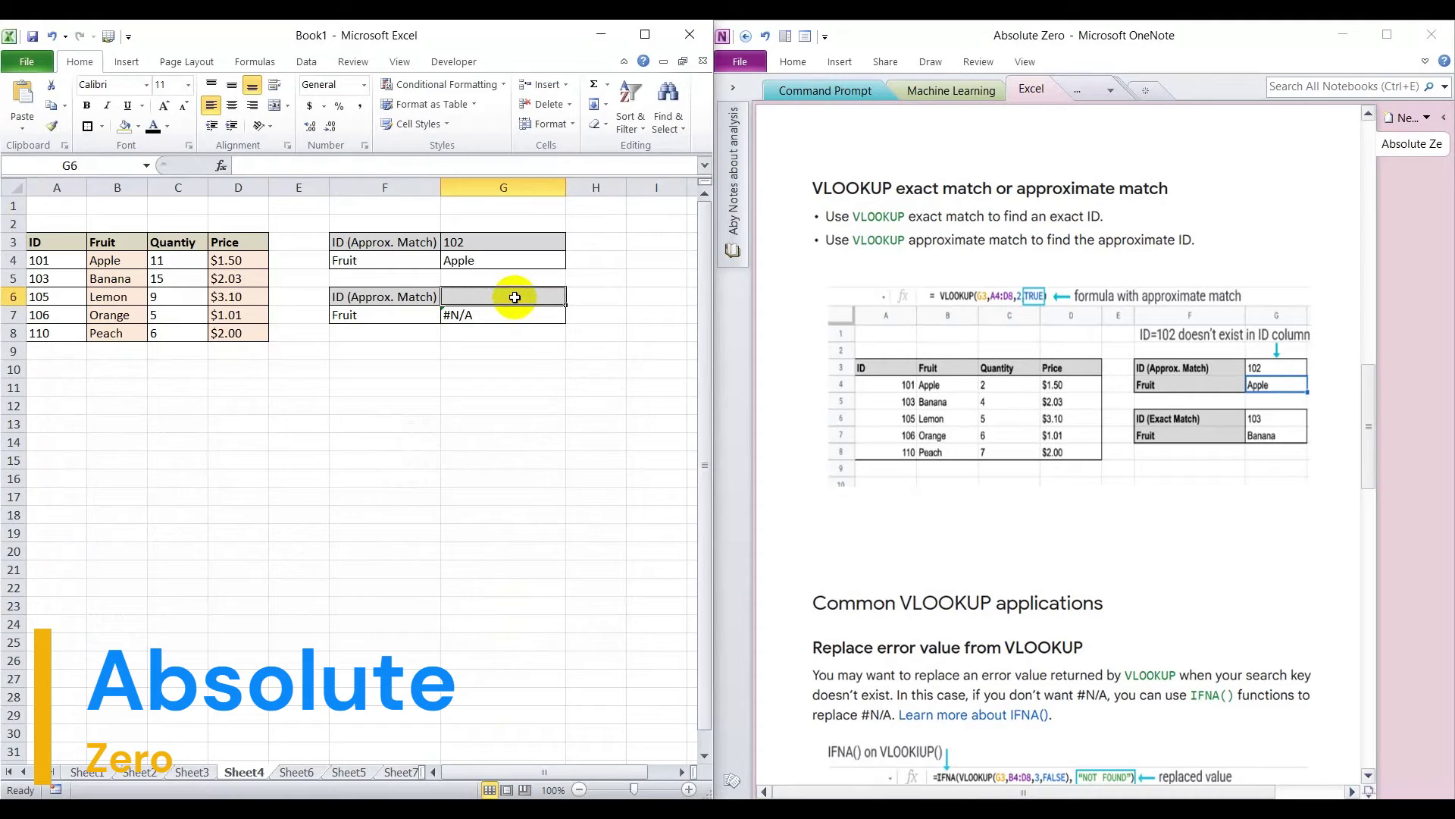
type("101")
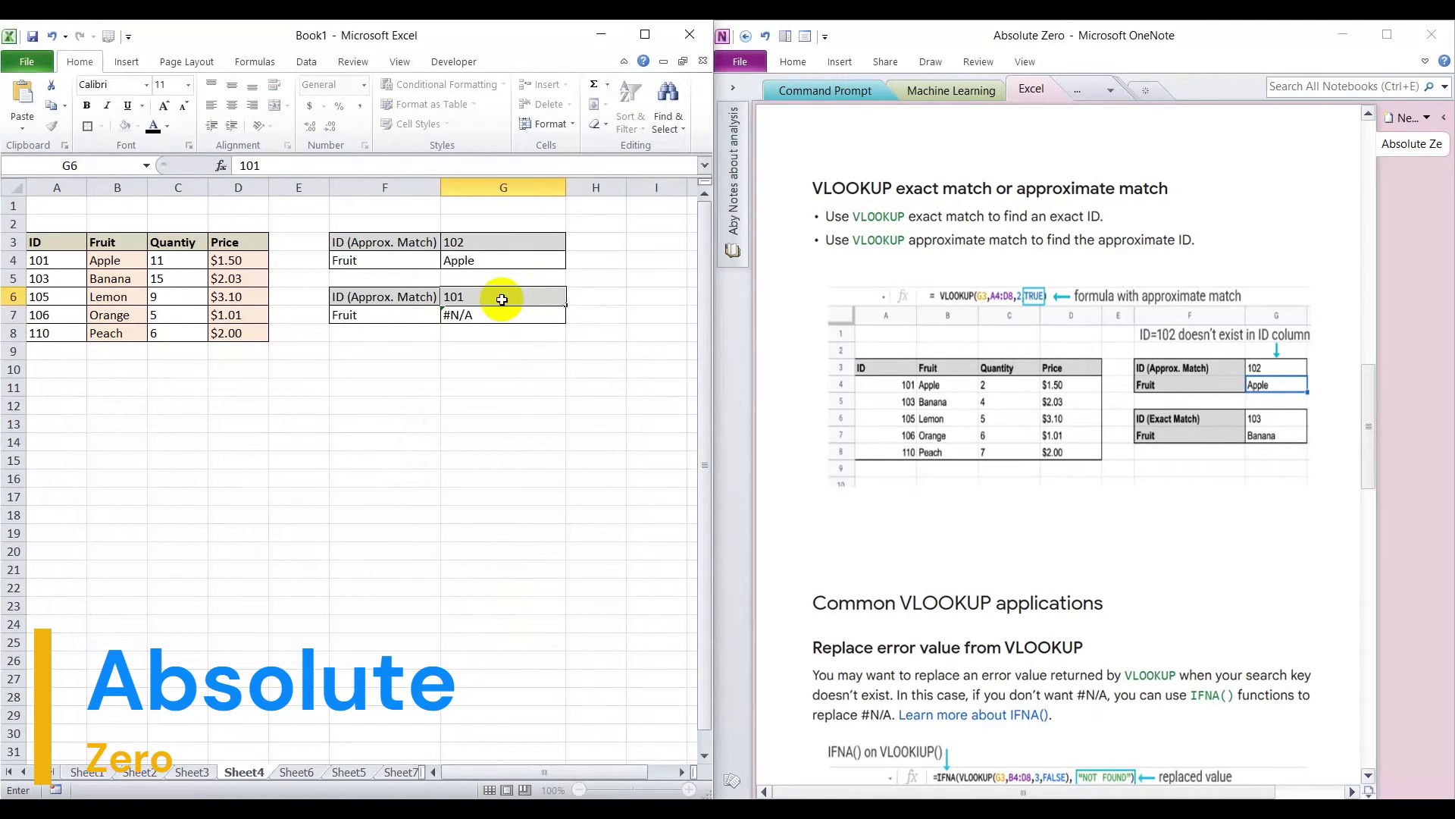
key("Return")
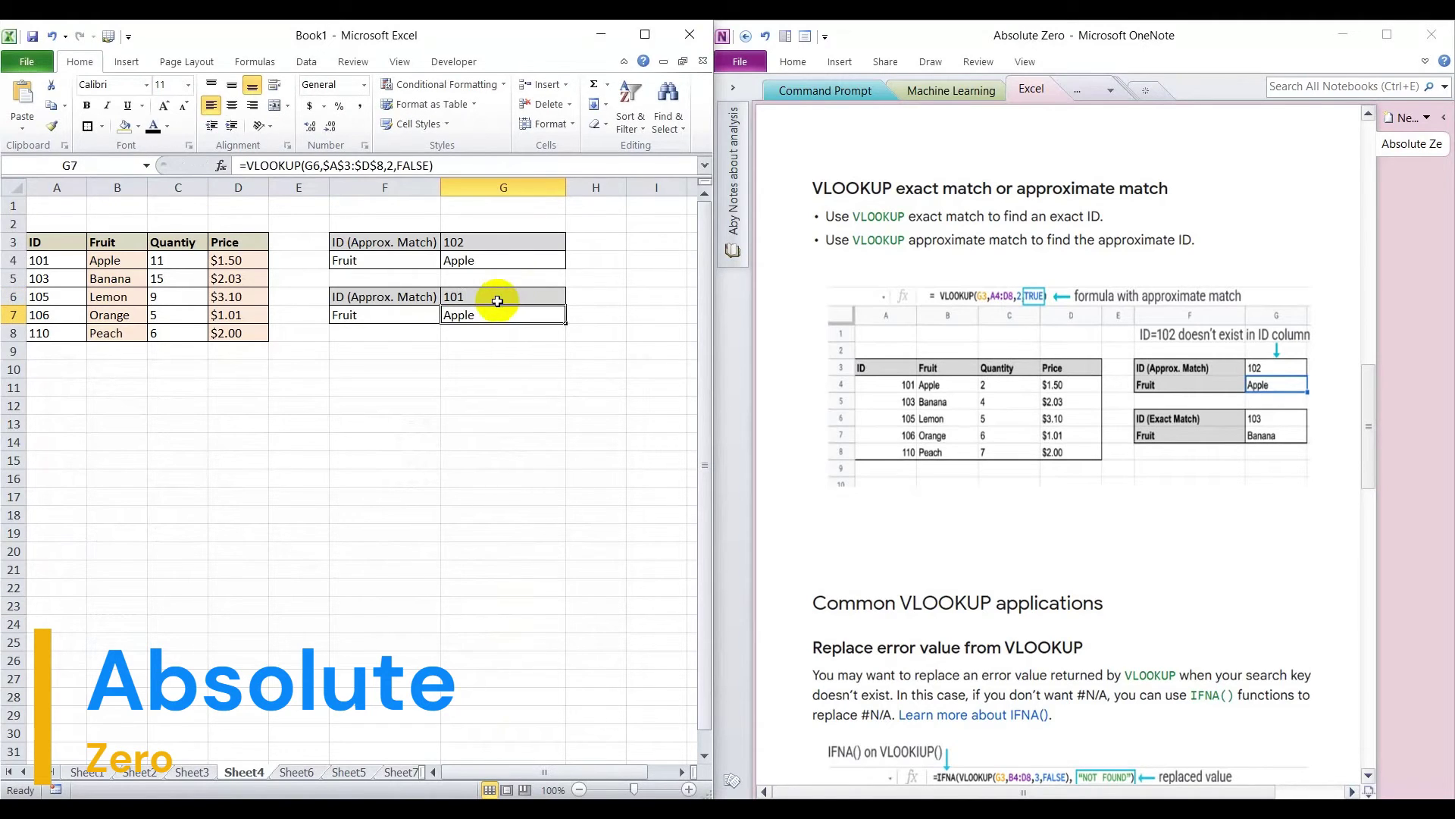
double_click(500, 300)
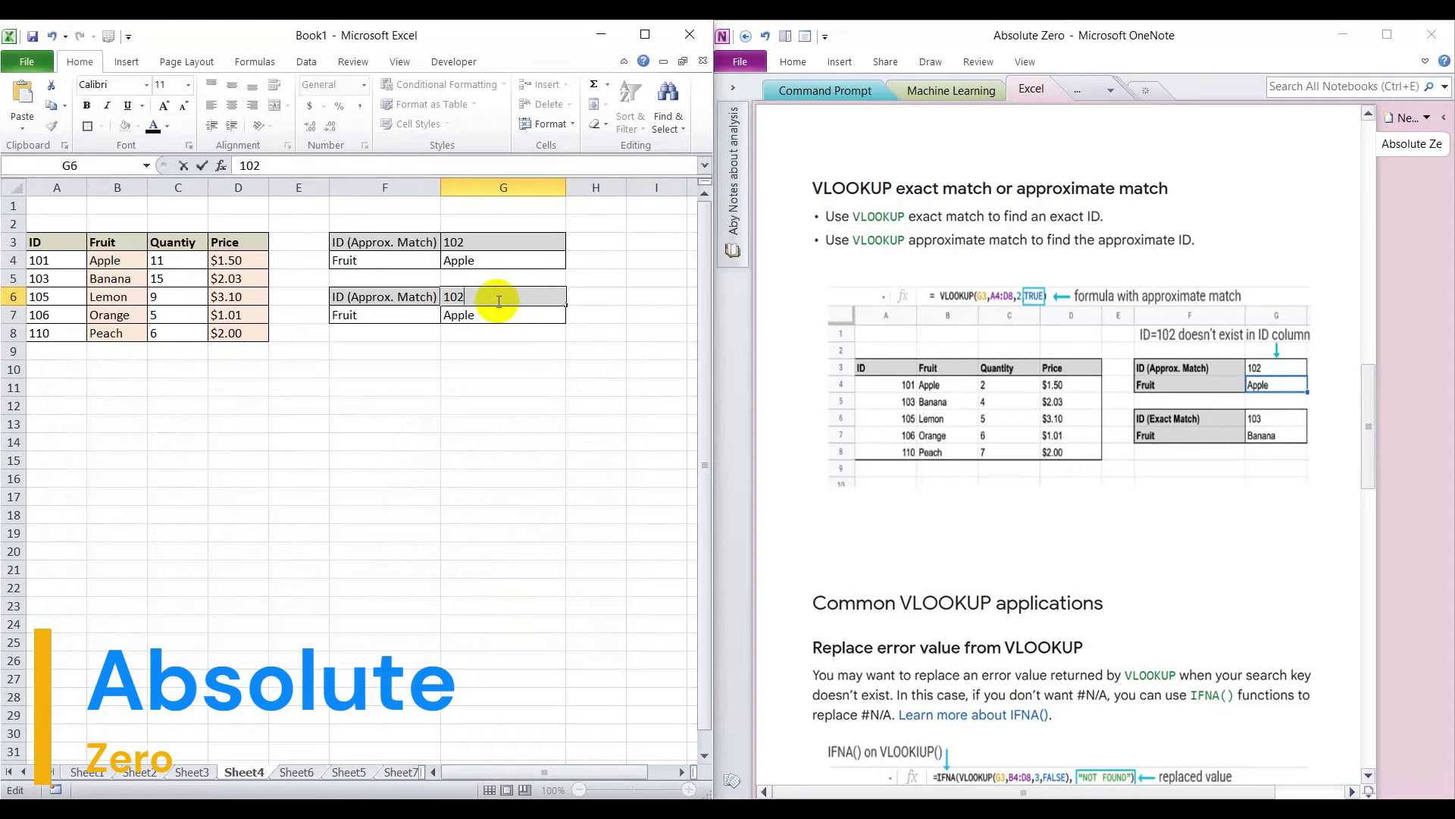
key("Return")
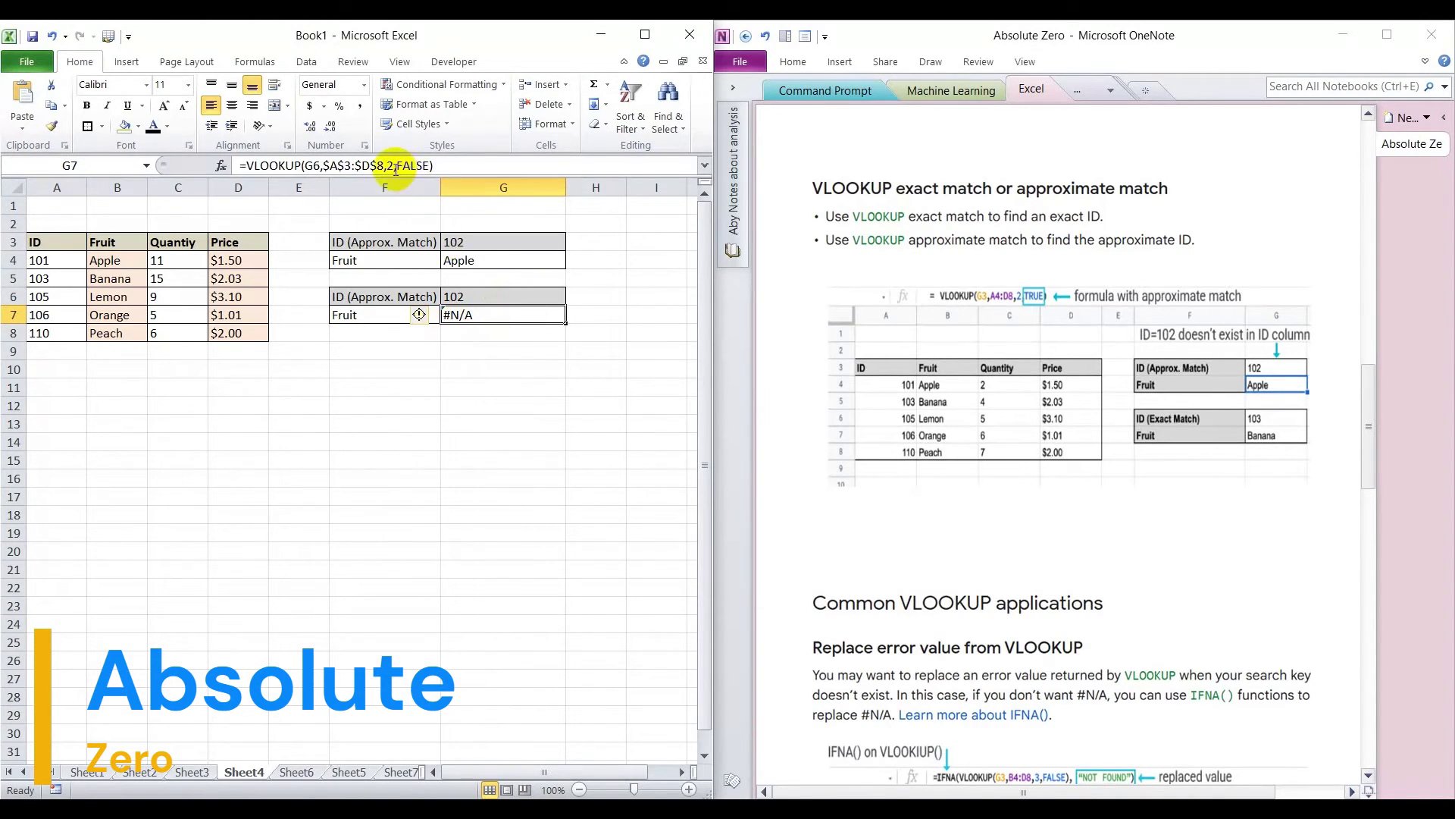
left_click_drag(395, 166, 430, 168)
left_click(502, 419)
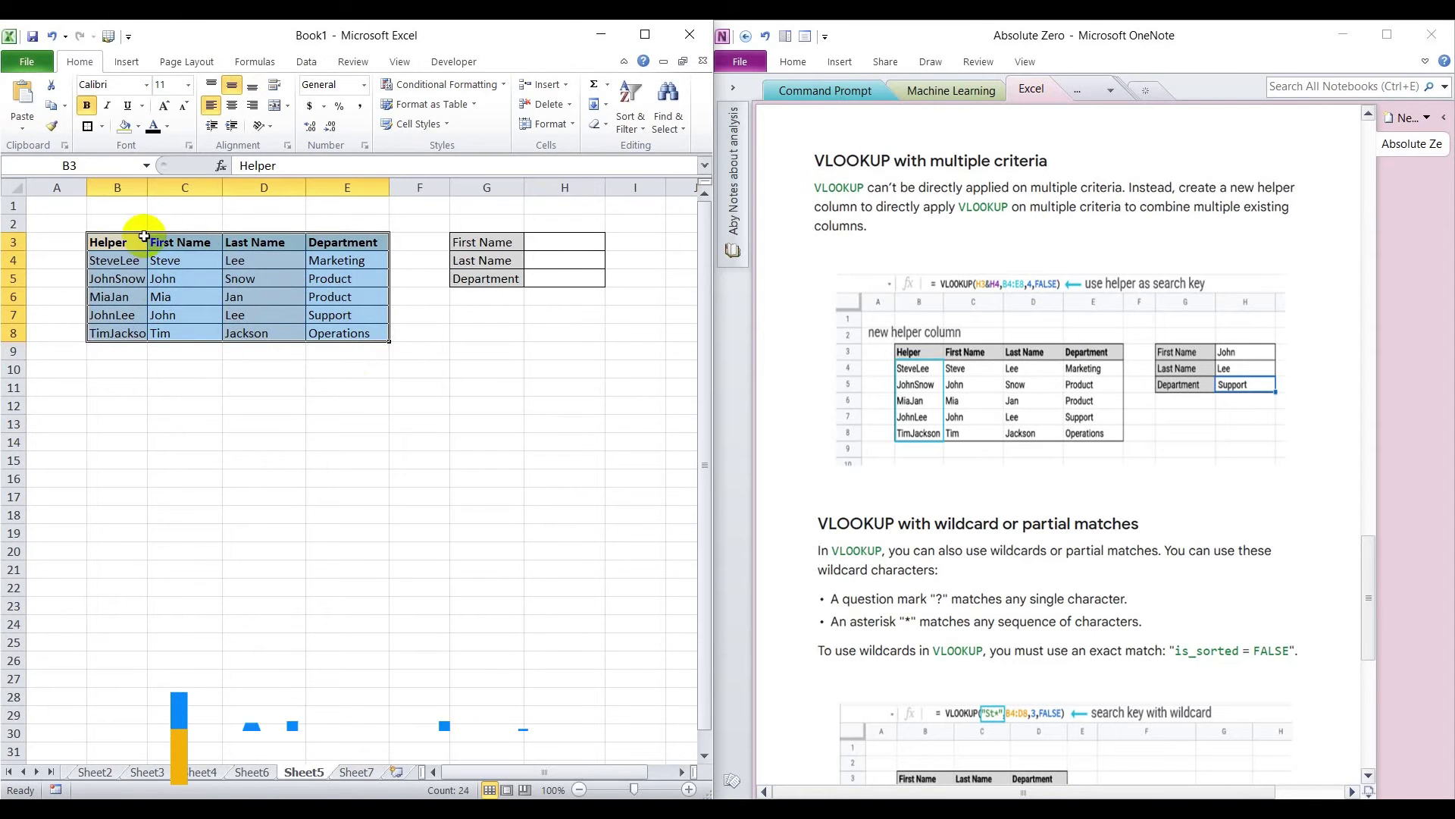
Widen column H beside the First Name, Last Name and Department labels on Sheet5
left_click(438, 370)
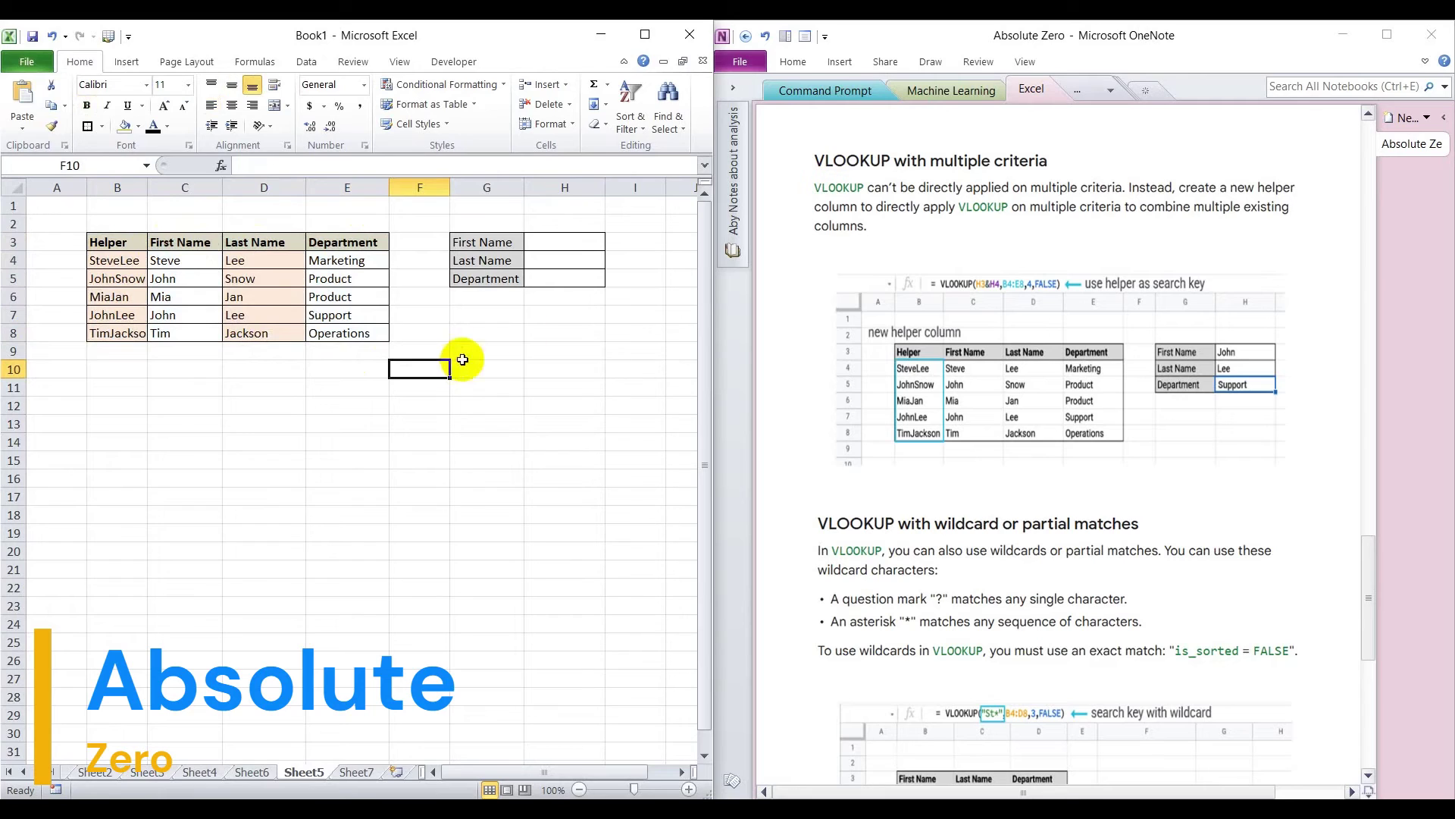
left_click(550, 237)
left_click(553, 260)
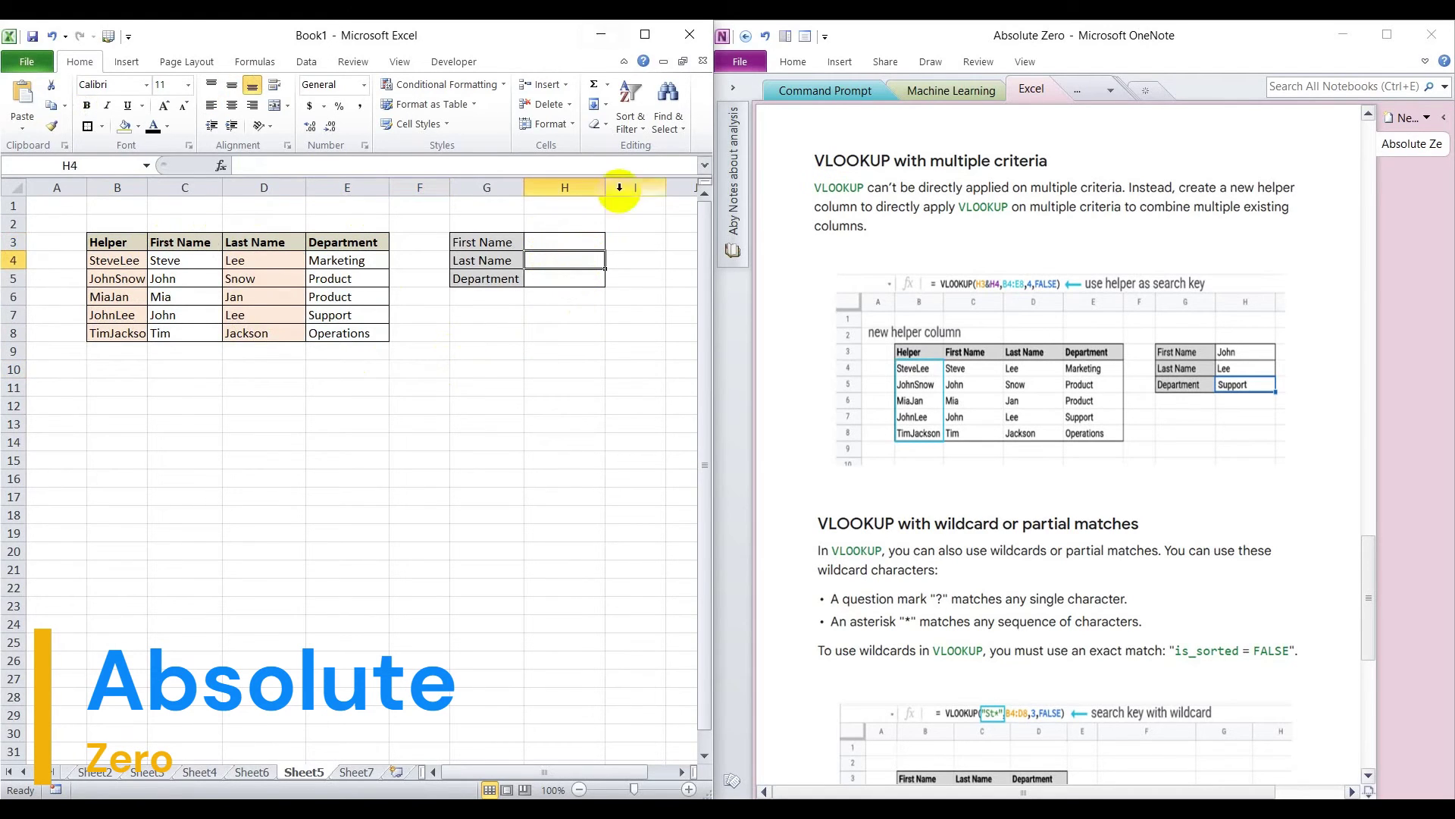
left_click_drag(606, 189, 633, 189)
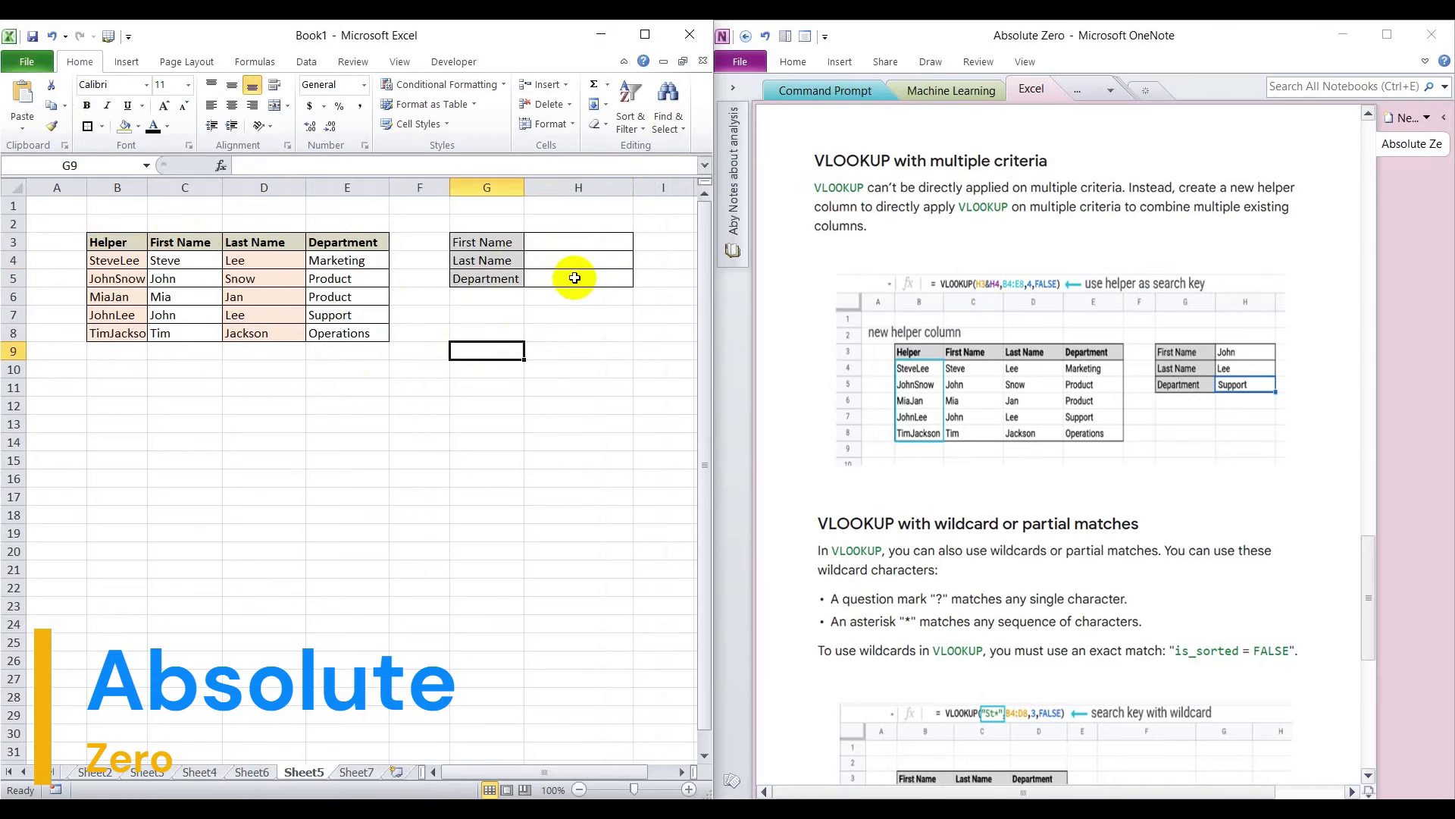
Insert the VLOOKUP function in the Department cell H5 and place its arguments dialog clear of the table
left_click(575, 279)
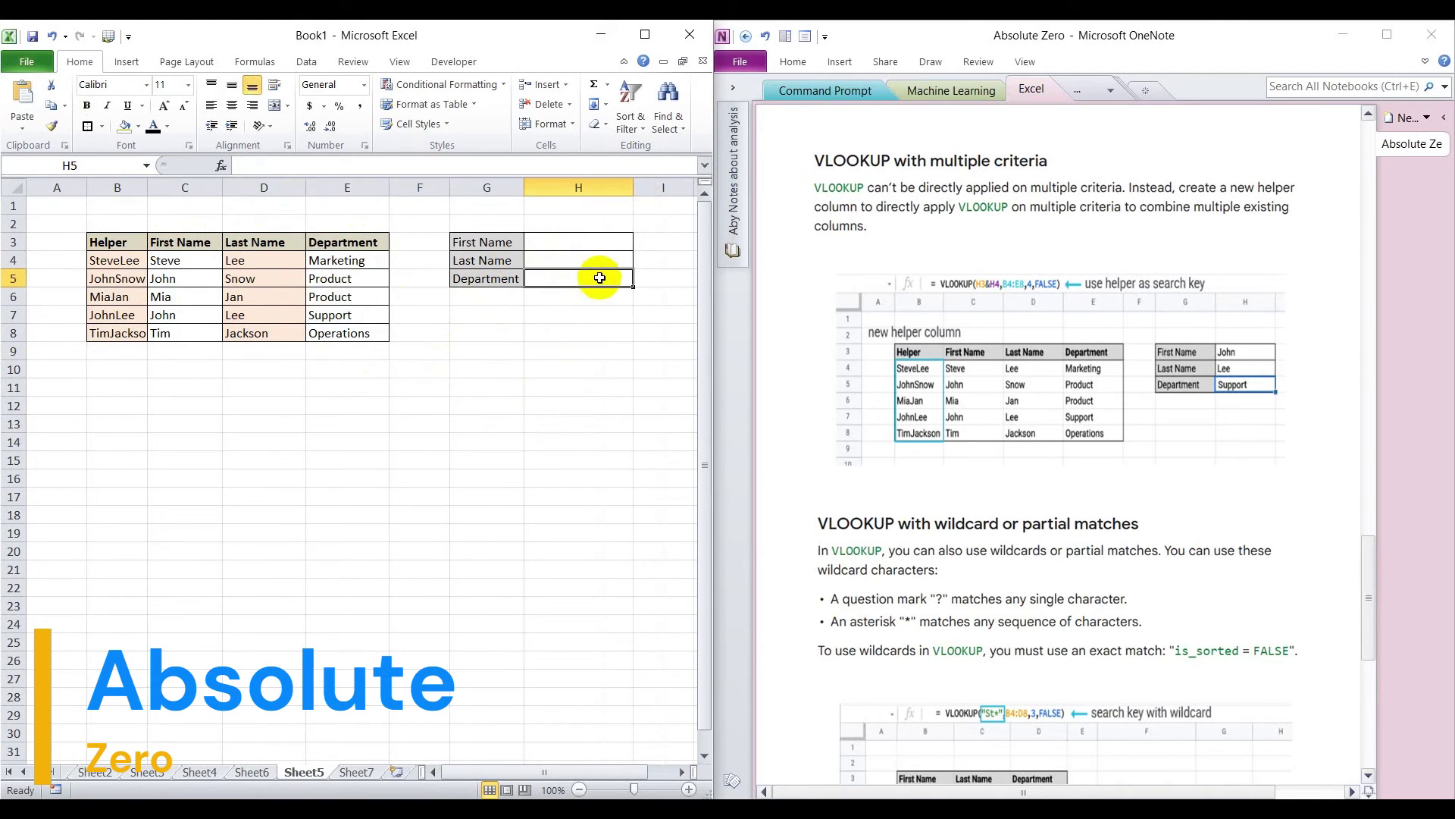
left_click(221, 166)
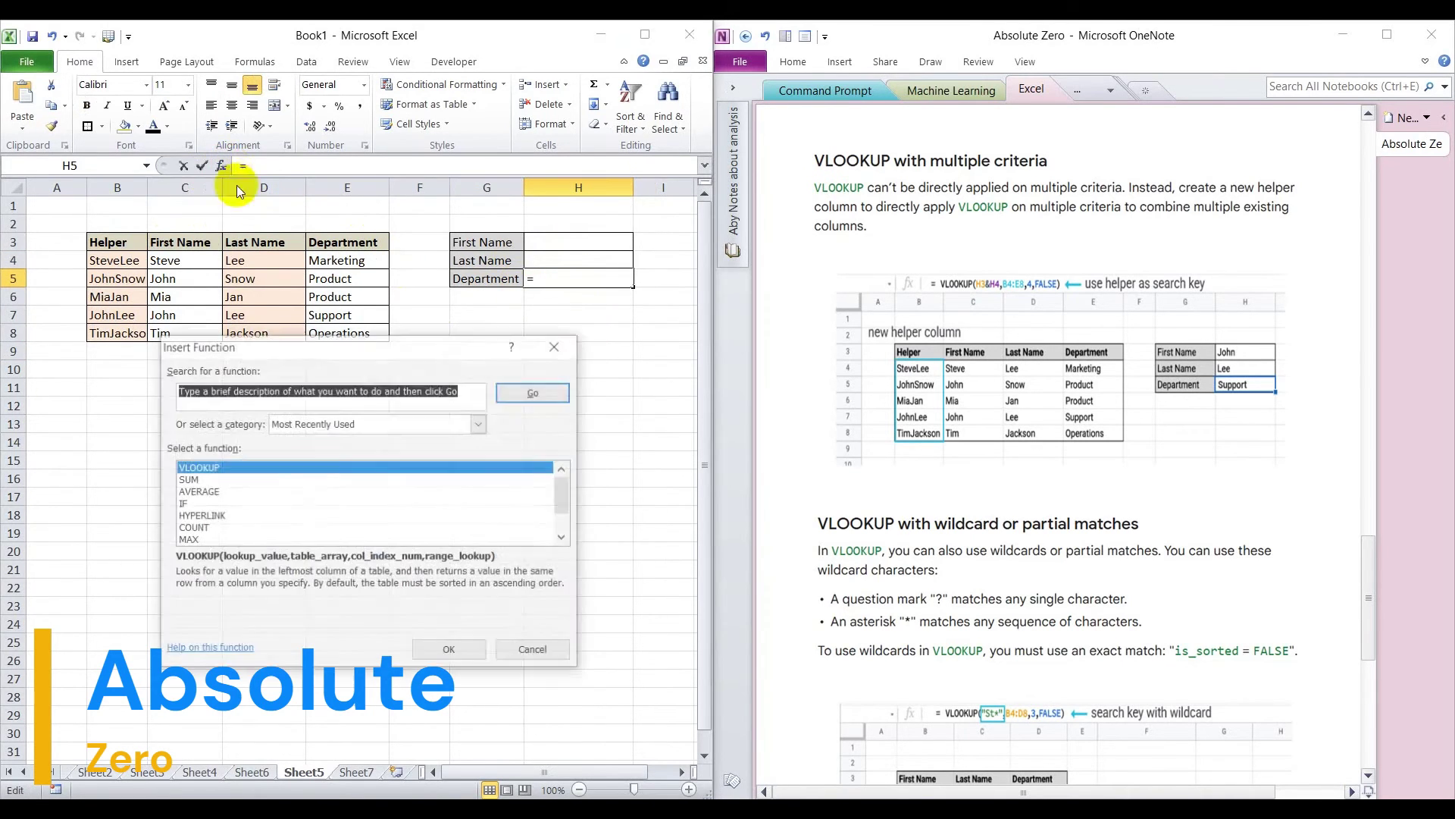
left_click_drag(352, 353, 281, 372)
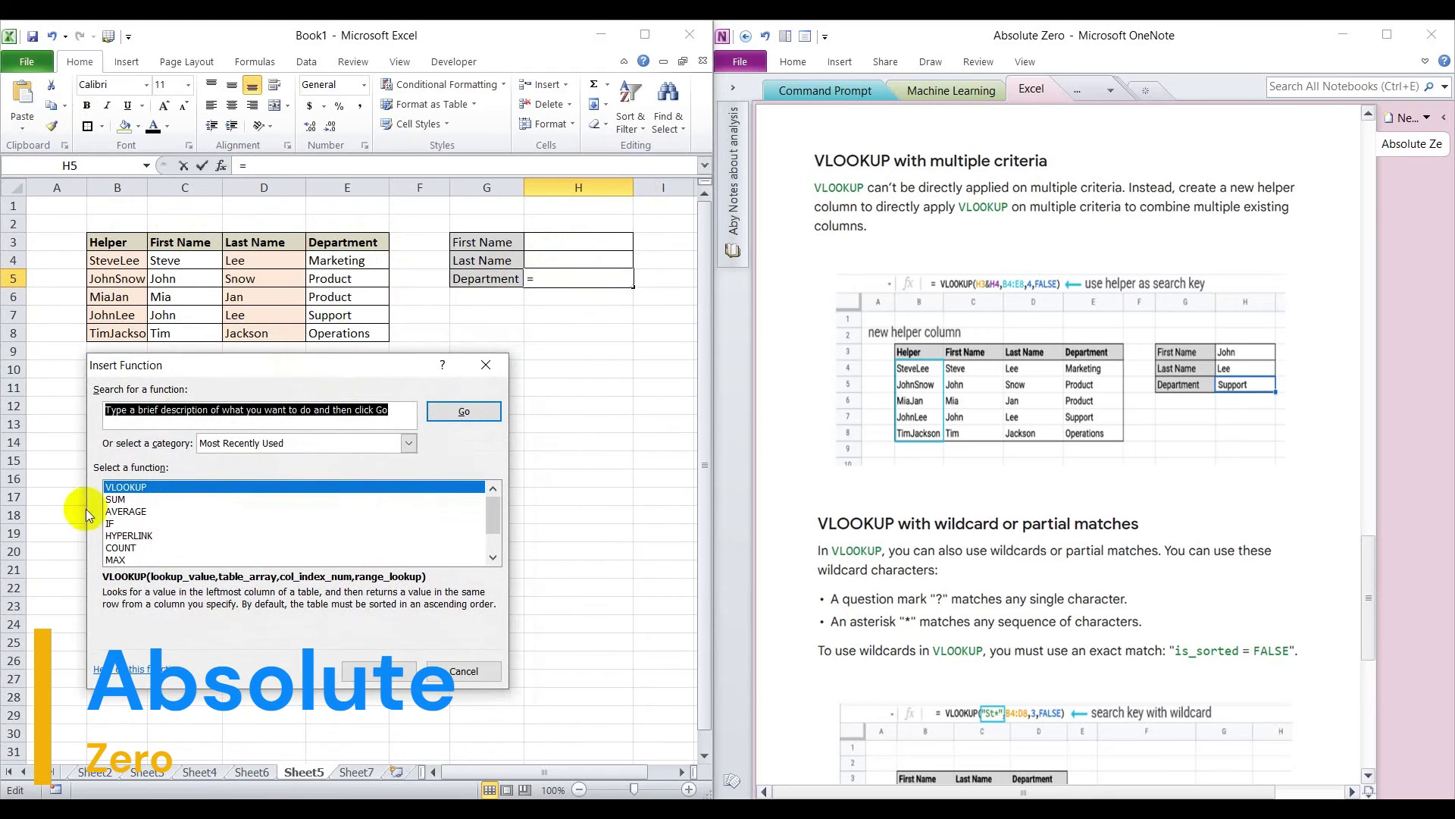
left_click(386, 670)
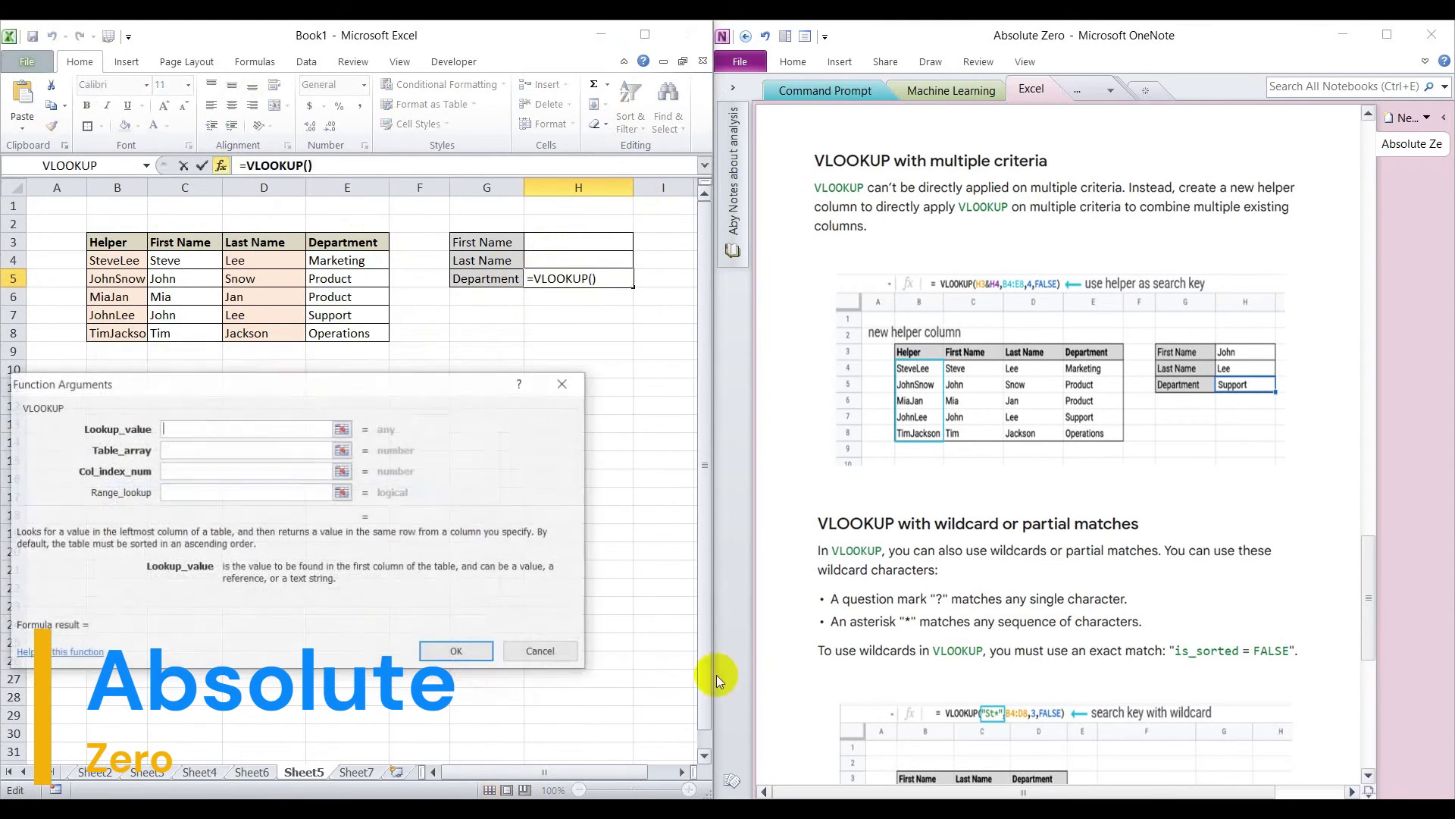
left_click_drag(225, 379, 304, 358)
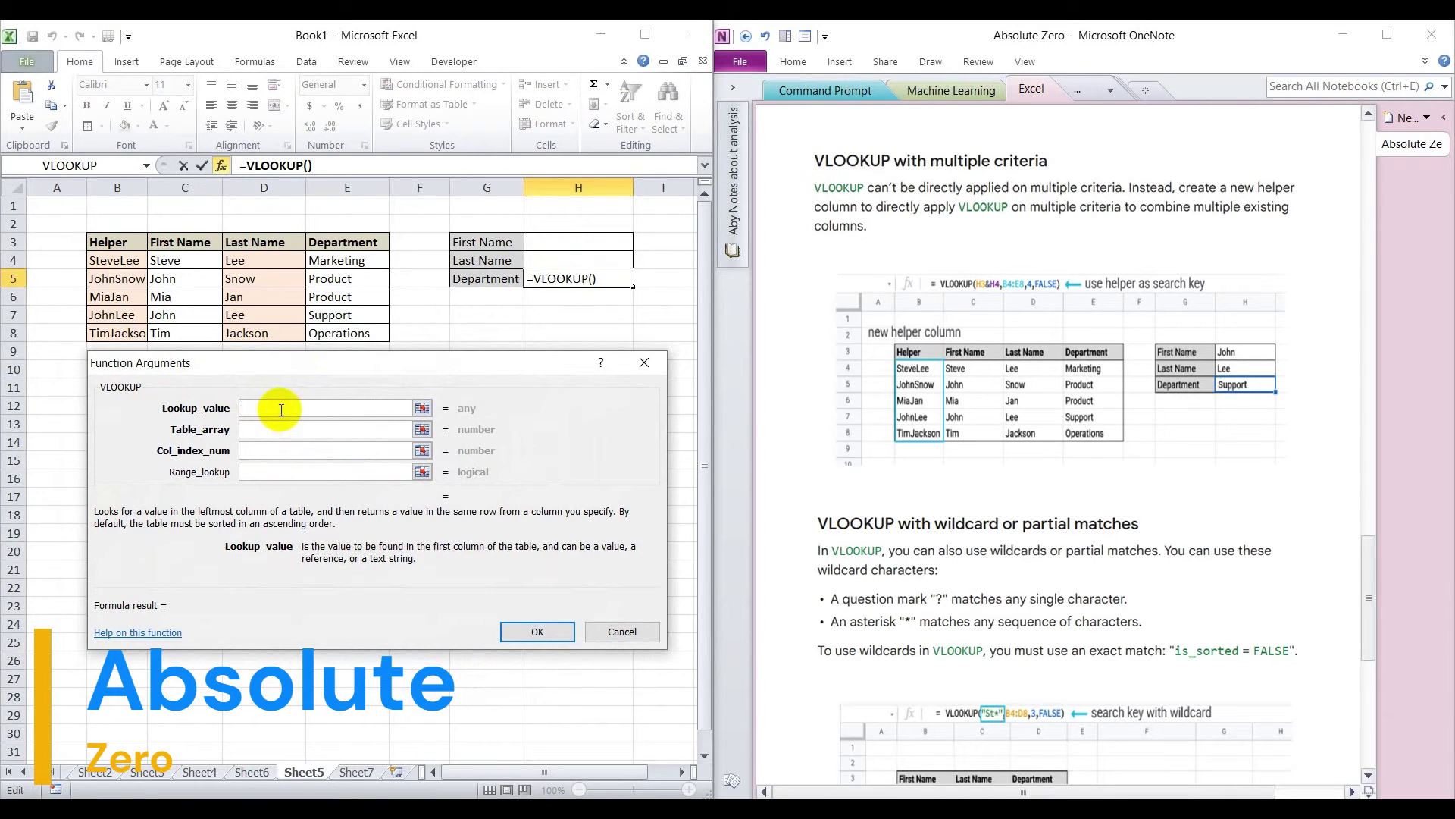
Set the lookup value to H3&H4, combining the first name and last name cells
left_click(423, 409)
left_click_drag(574, 243, 573, 264)
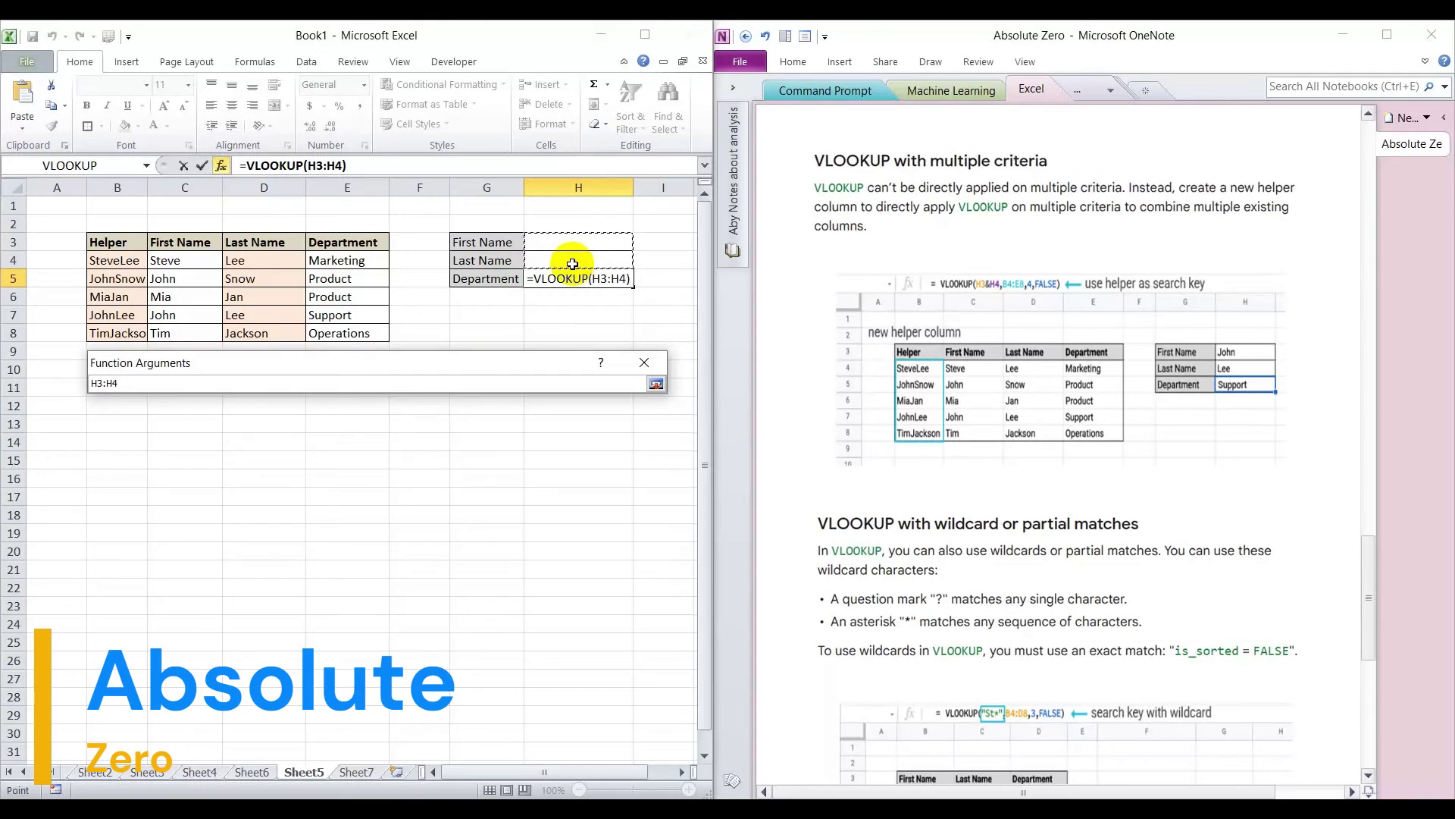
key("Return")
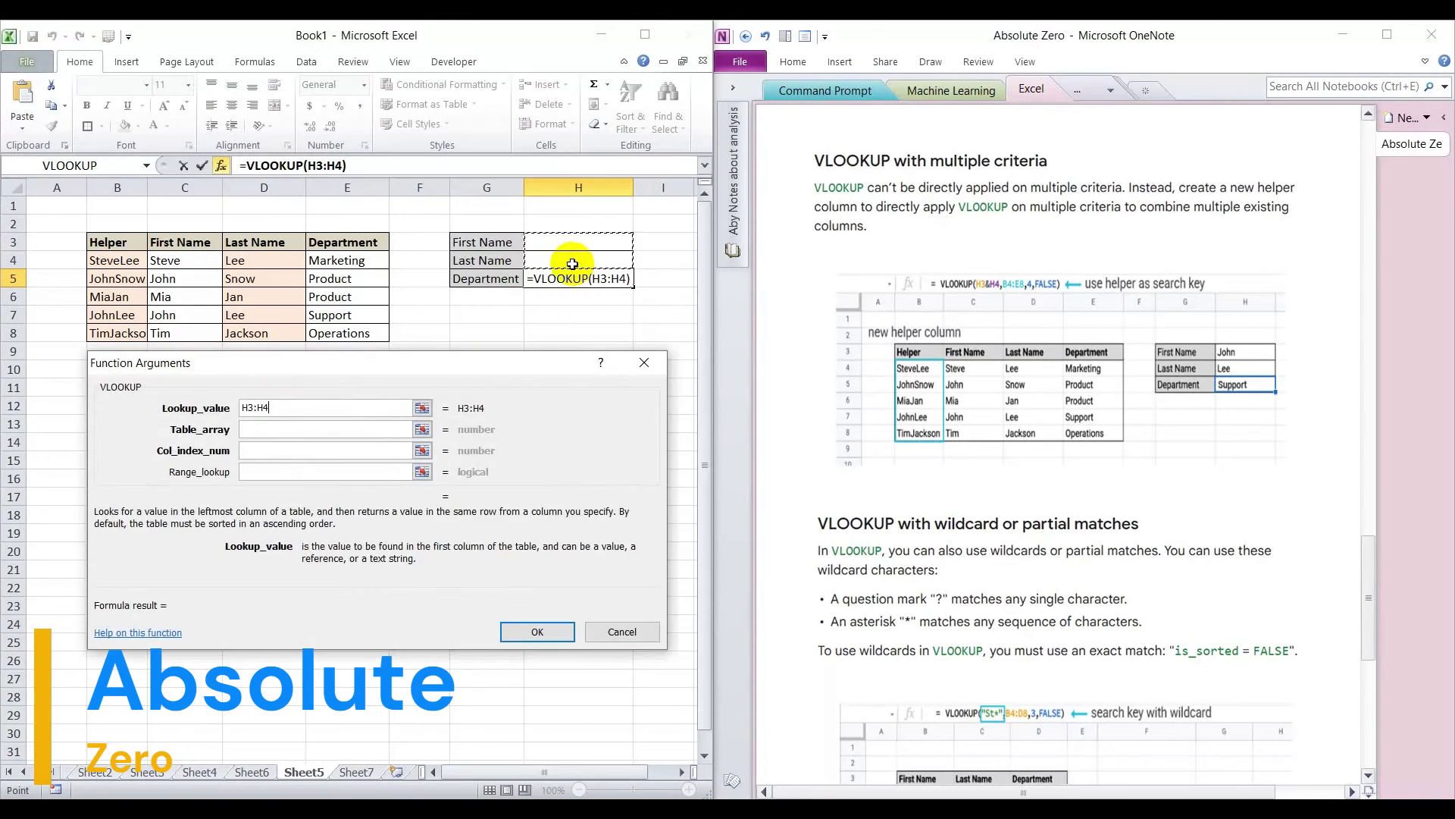
left_click(257, 409)
key("BackSpace")
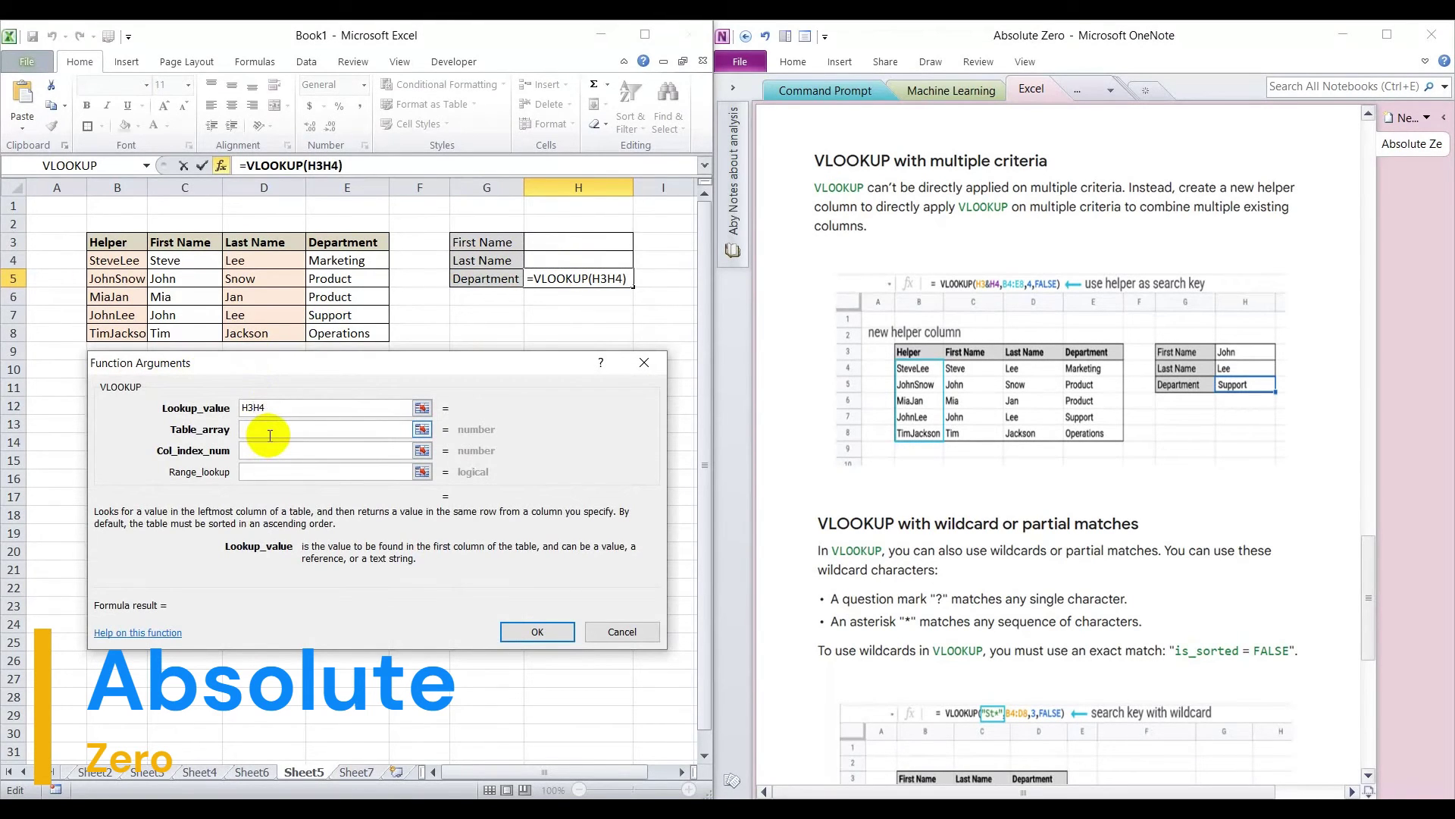
type("&")
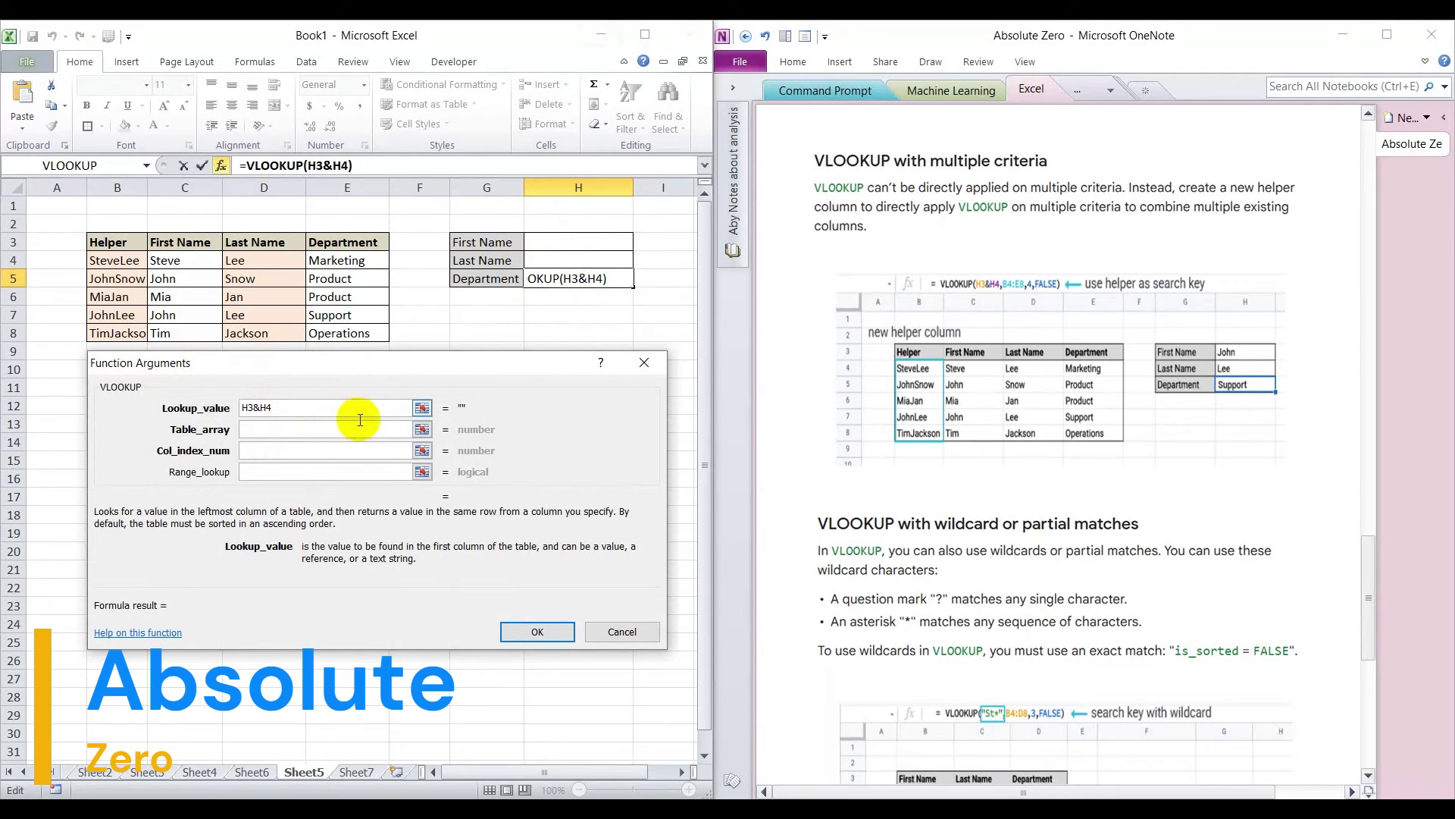
Set the table array to the Helper-to-Department table with its headers, fixed as the absolute range $B$3:$E$8
left_click(398, 429)
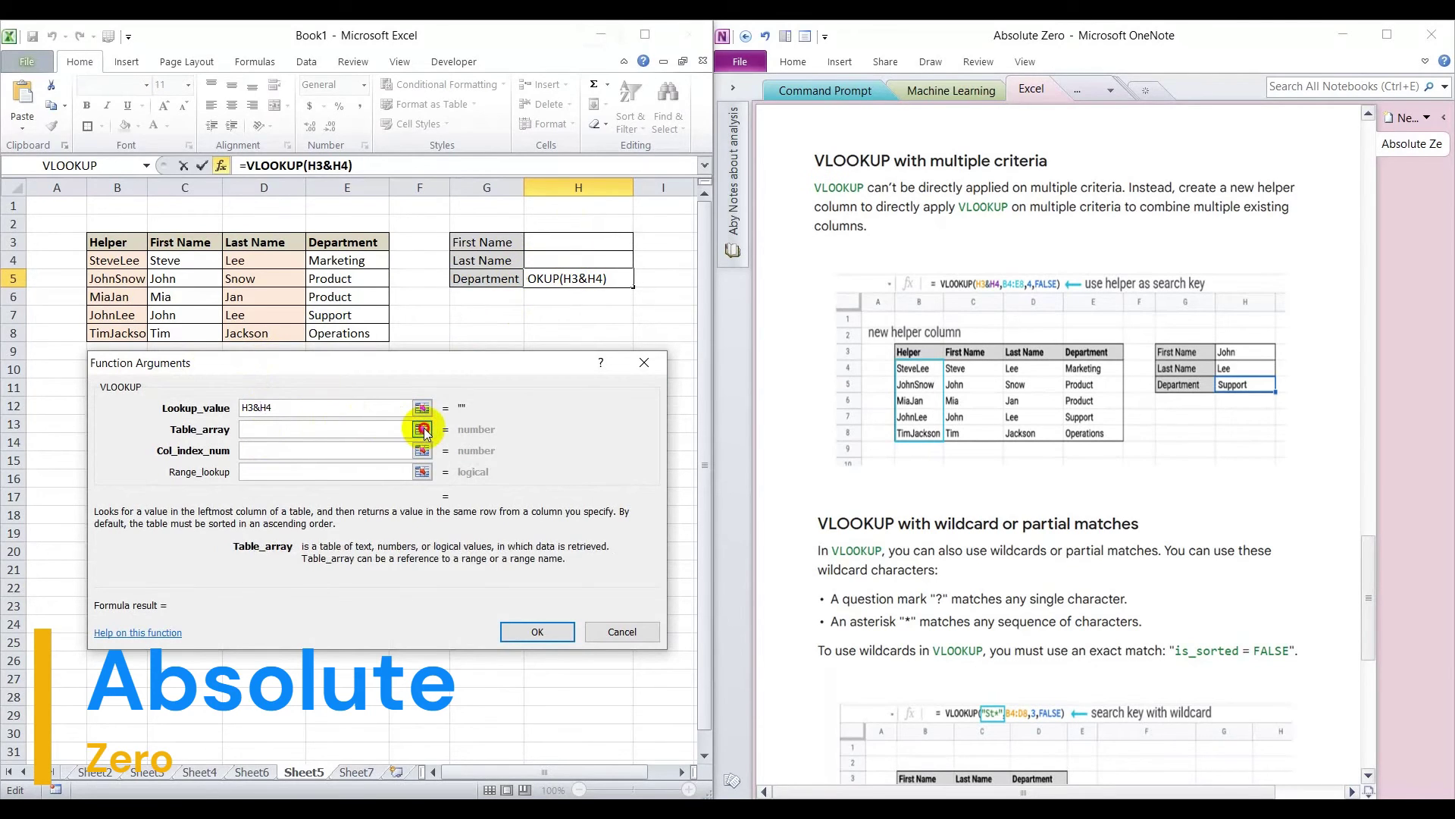
left_click(423, 430)
left_click_drag(98, 244, 368, 333)
key("Return")
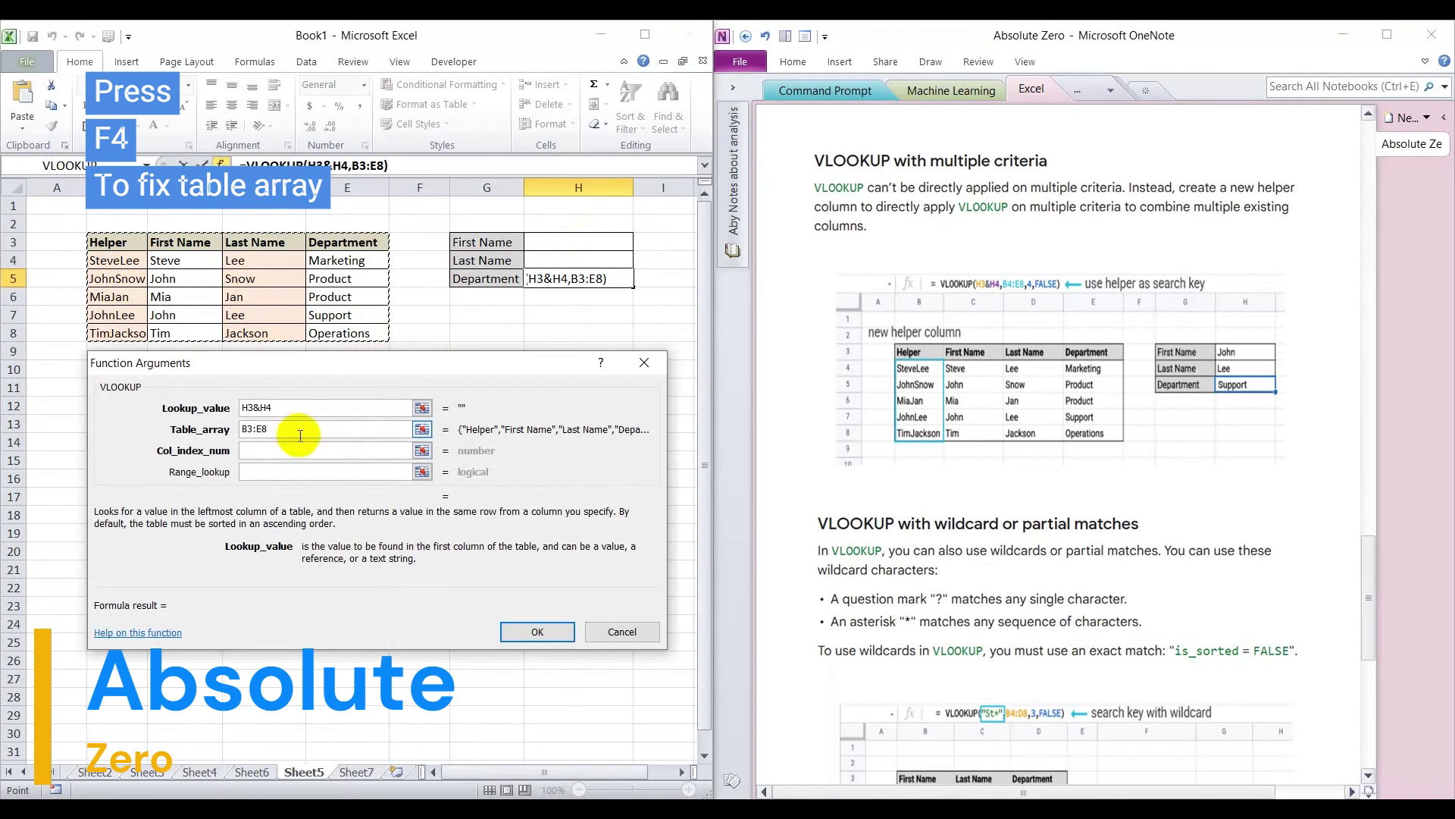
key("F4")
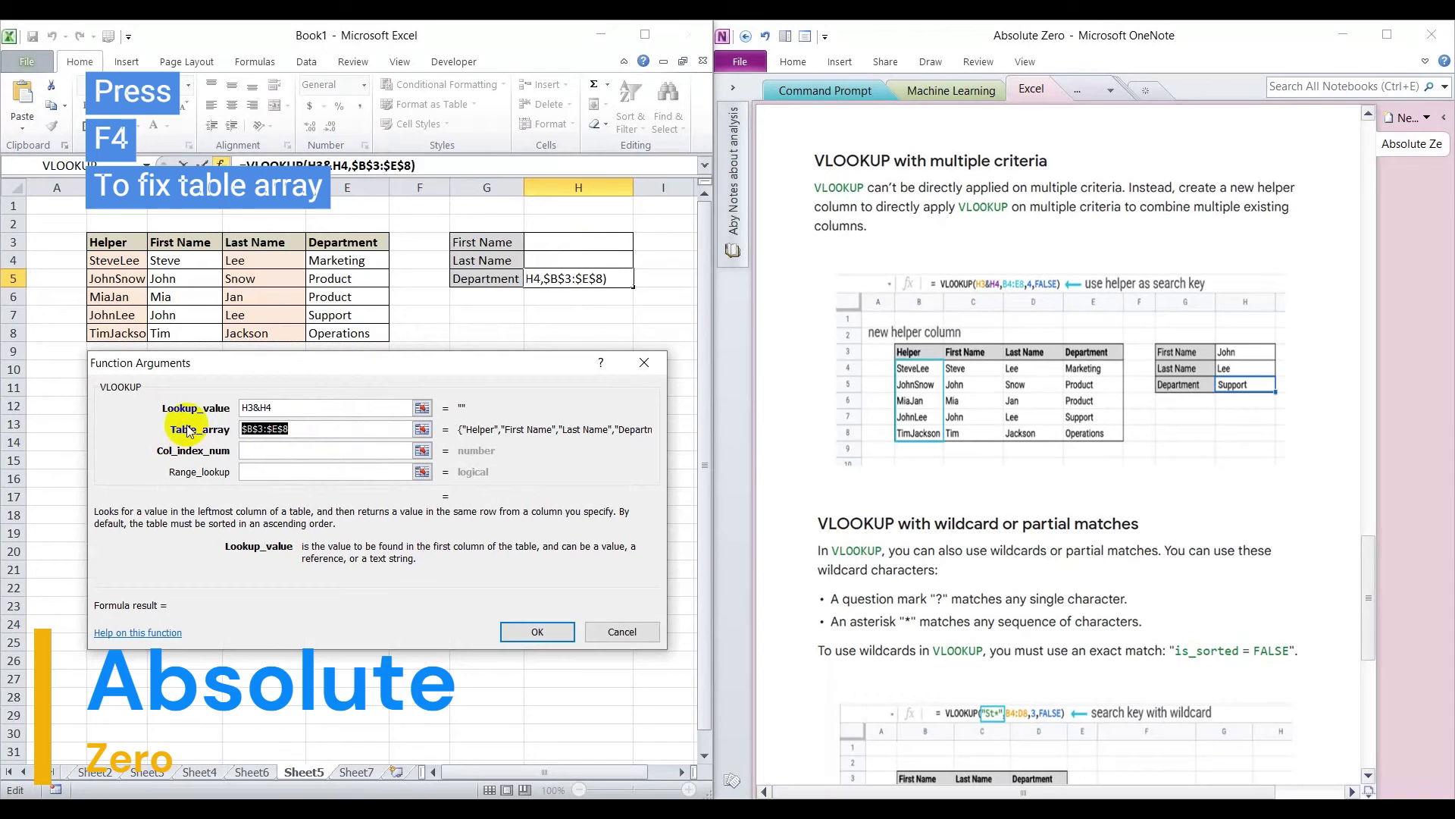
left_click(376, 448)
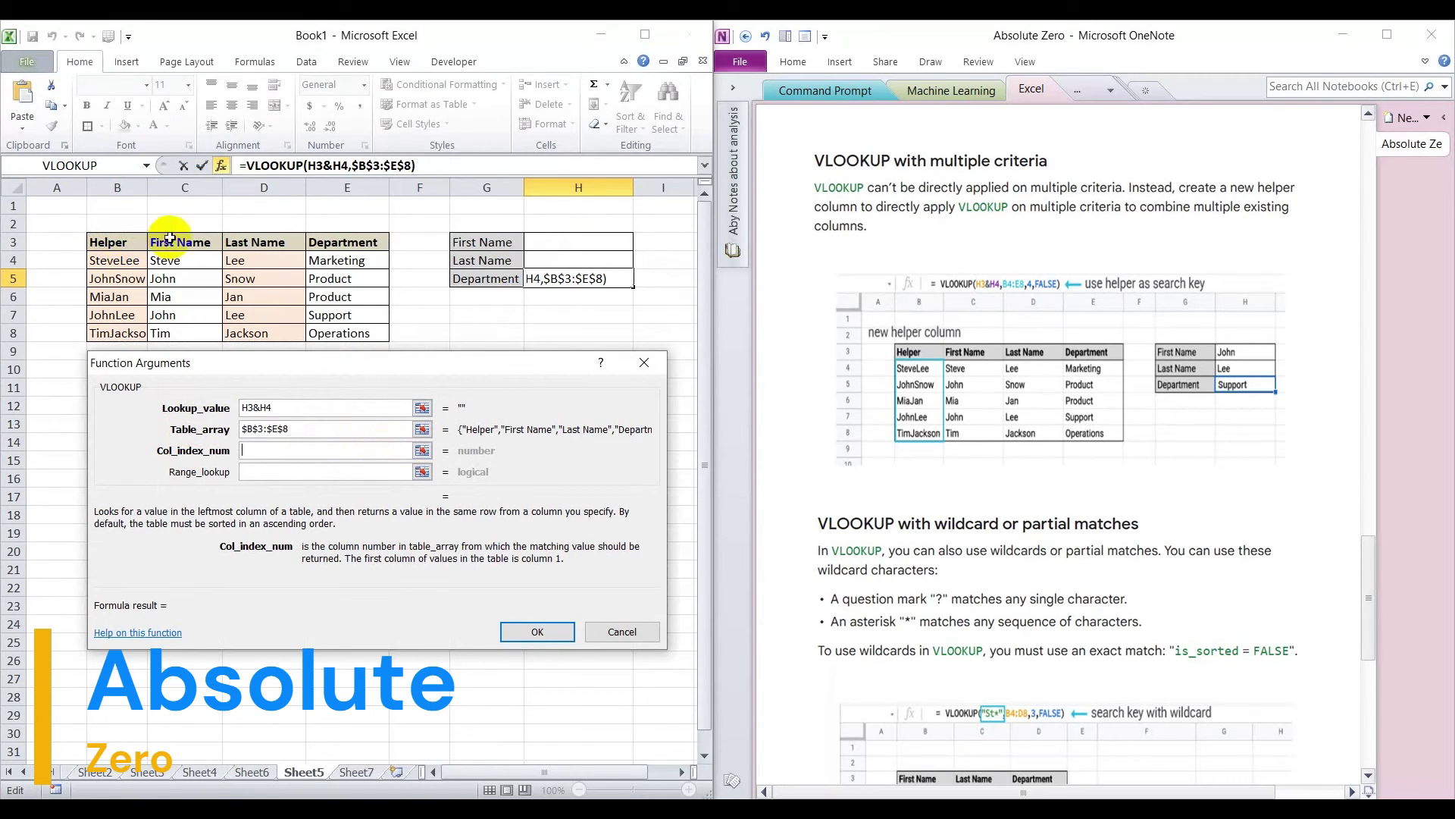
Set the column index to 4 and the range lookup to False, and finish the VLOOKUP formula in H5
type("4")
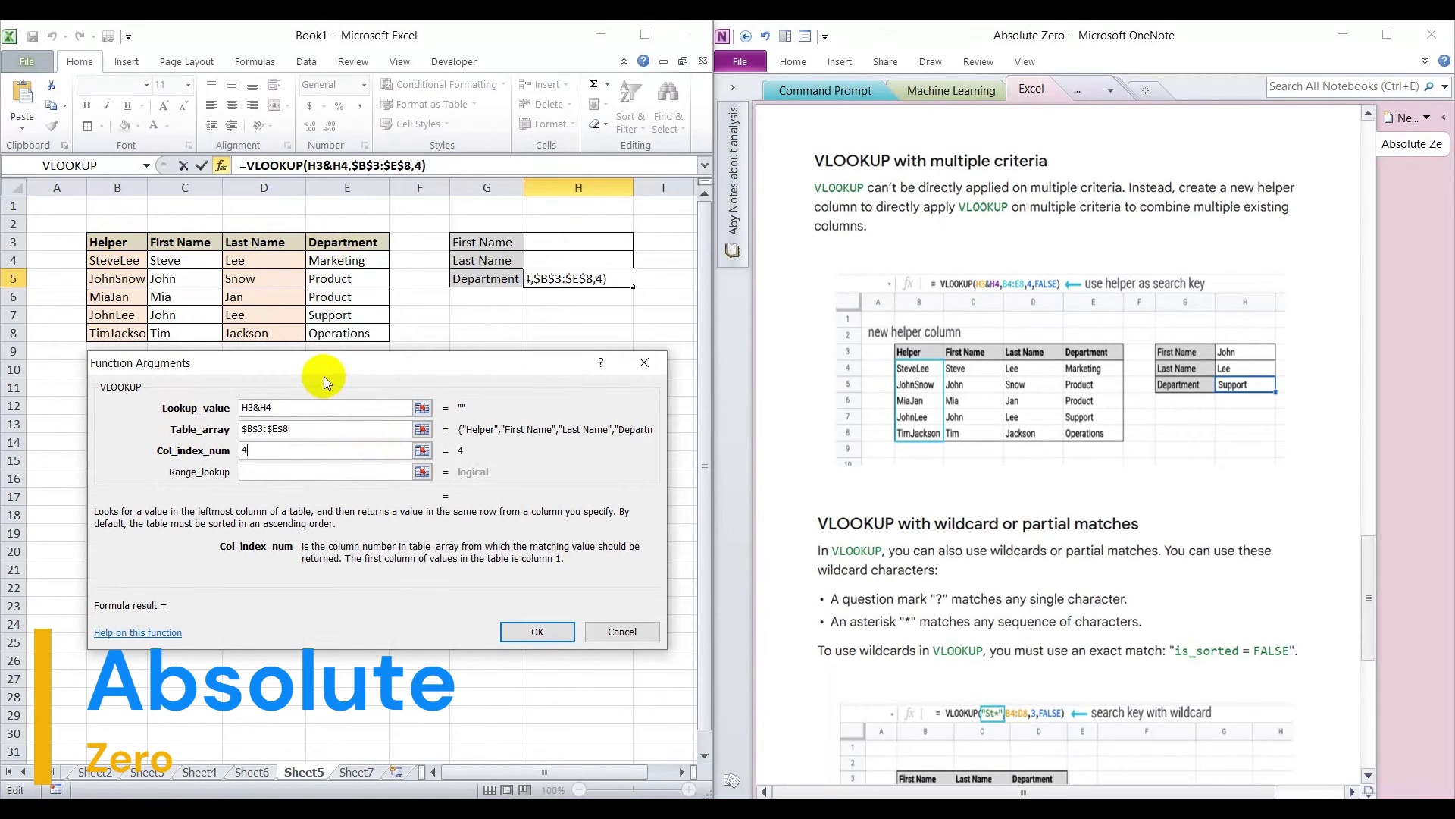
left_click(344, 472)
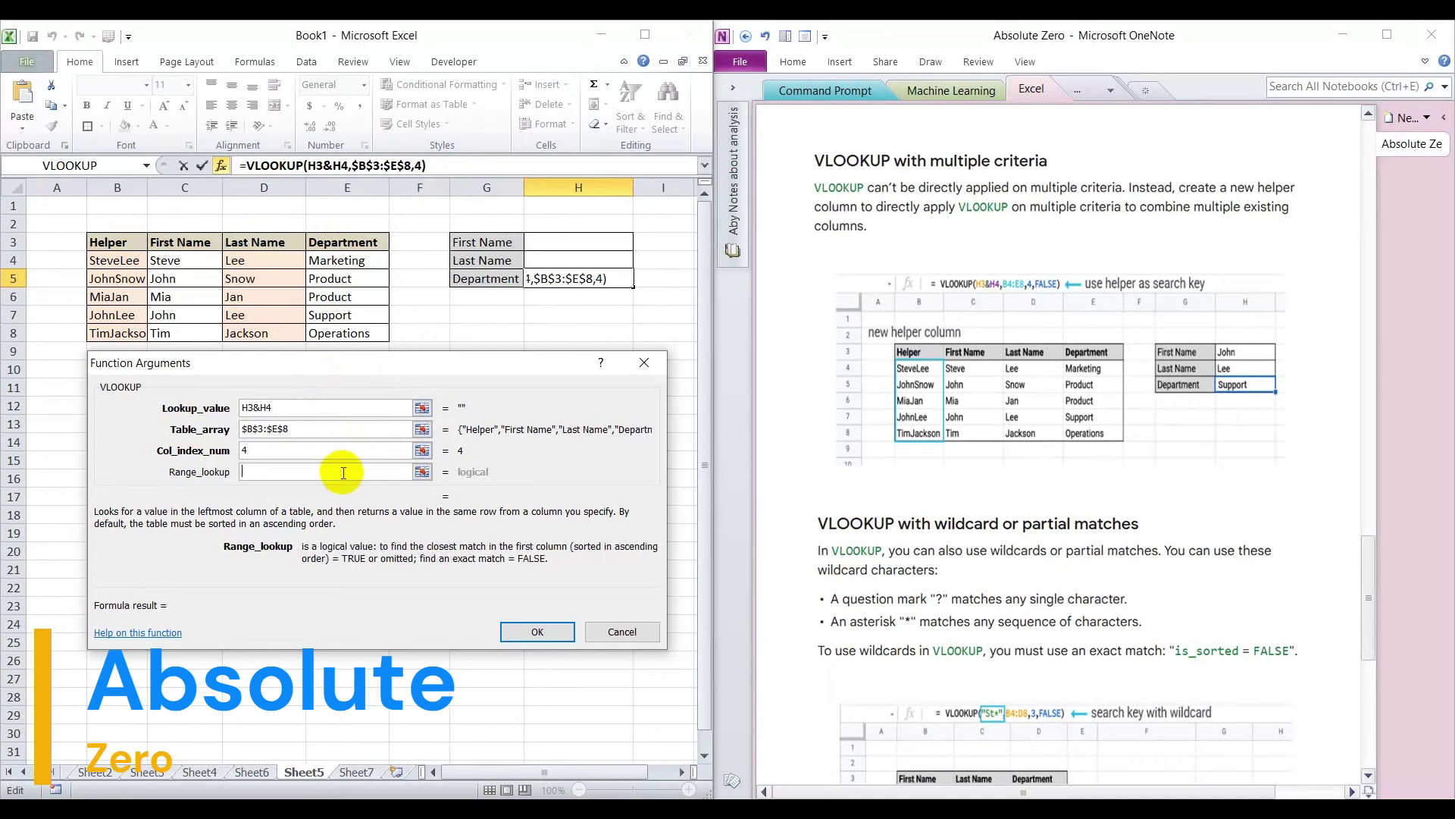
type("False")
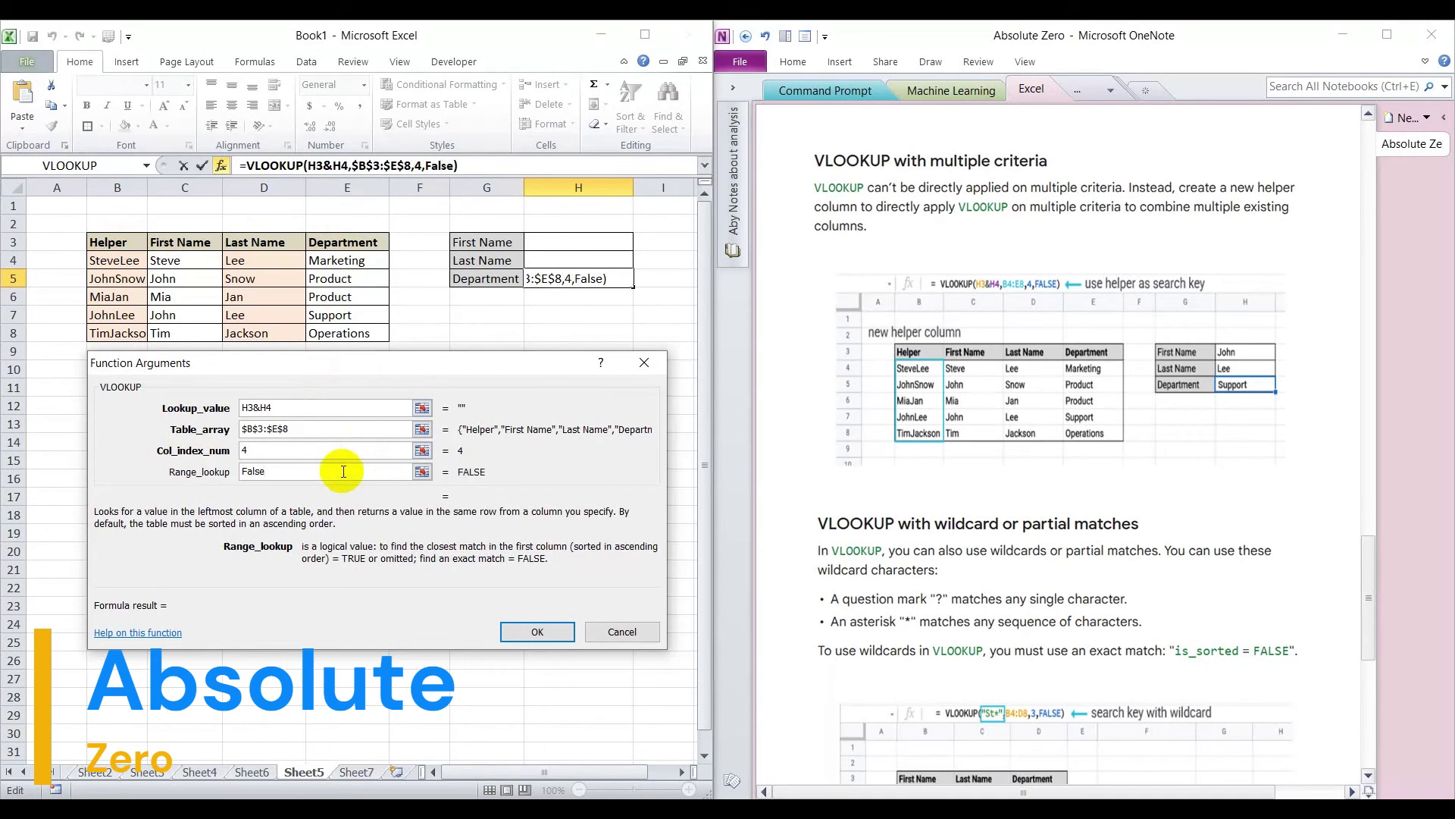
left_click(513, 630)
left_click(539, 622)
left_click(608, 277)
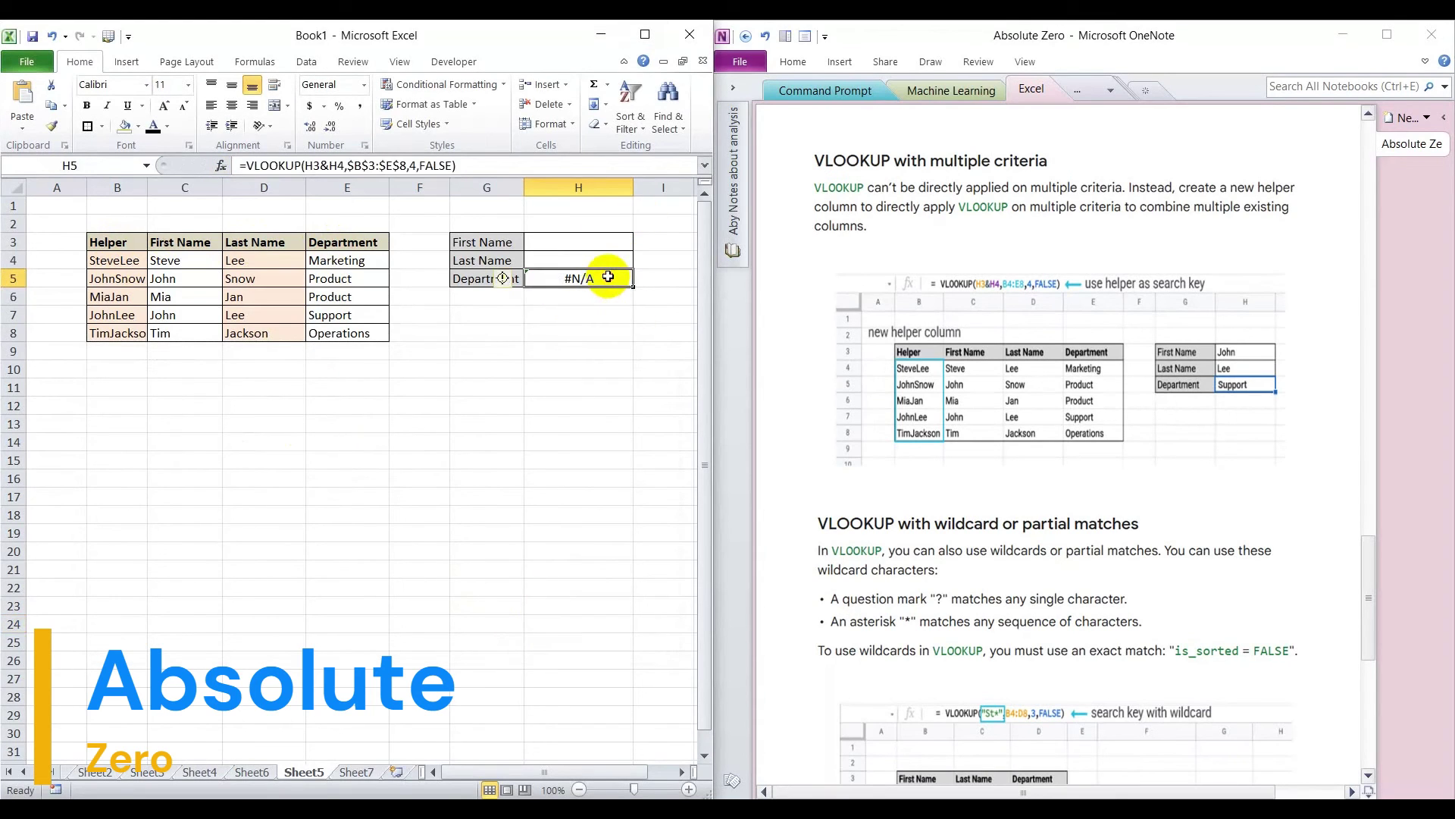
Enter the first and last name from the table's row 6 record in H3 and H4 as lookup criteria
left_click(597, 238)
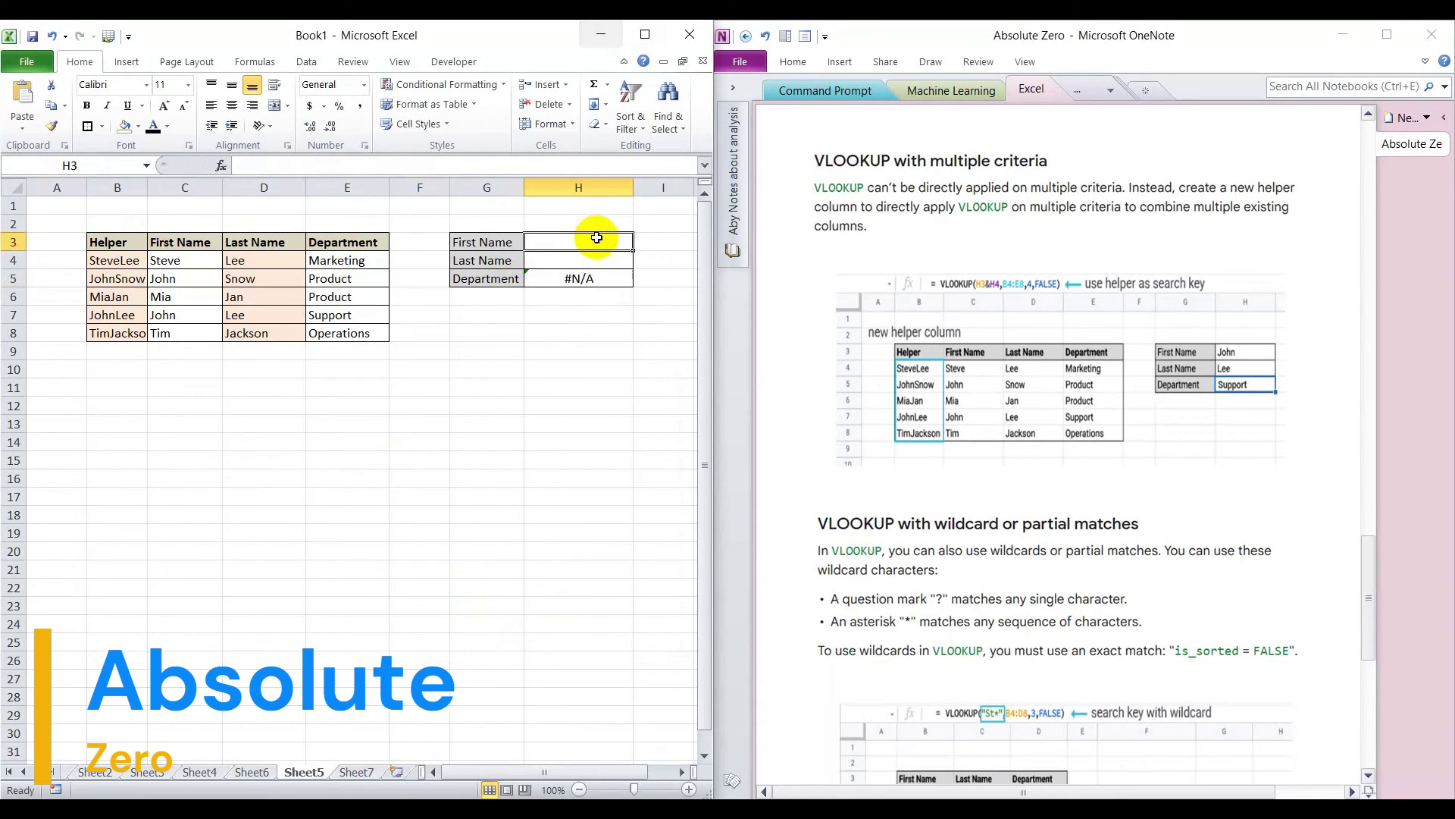
type("Mia")
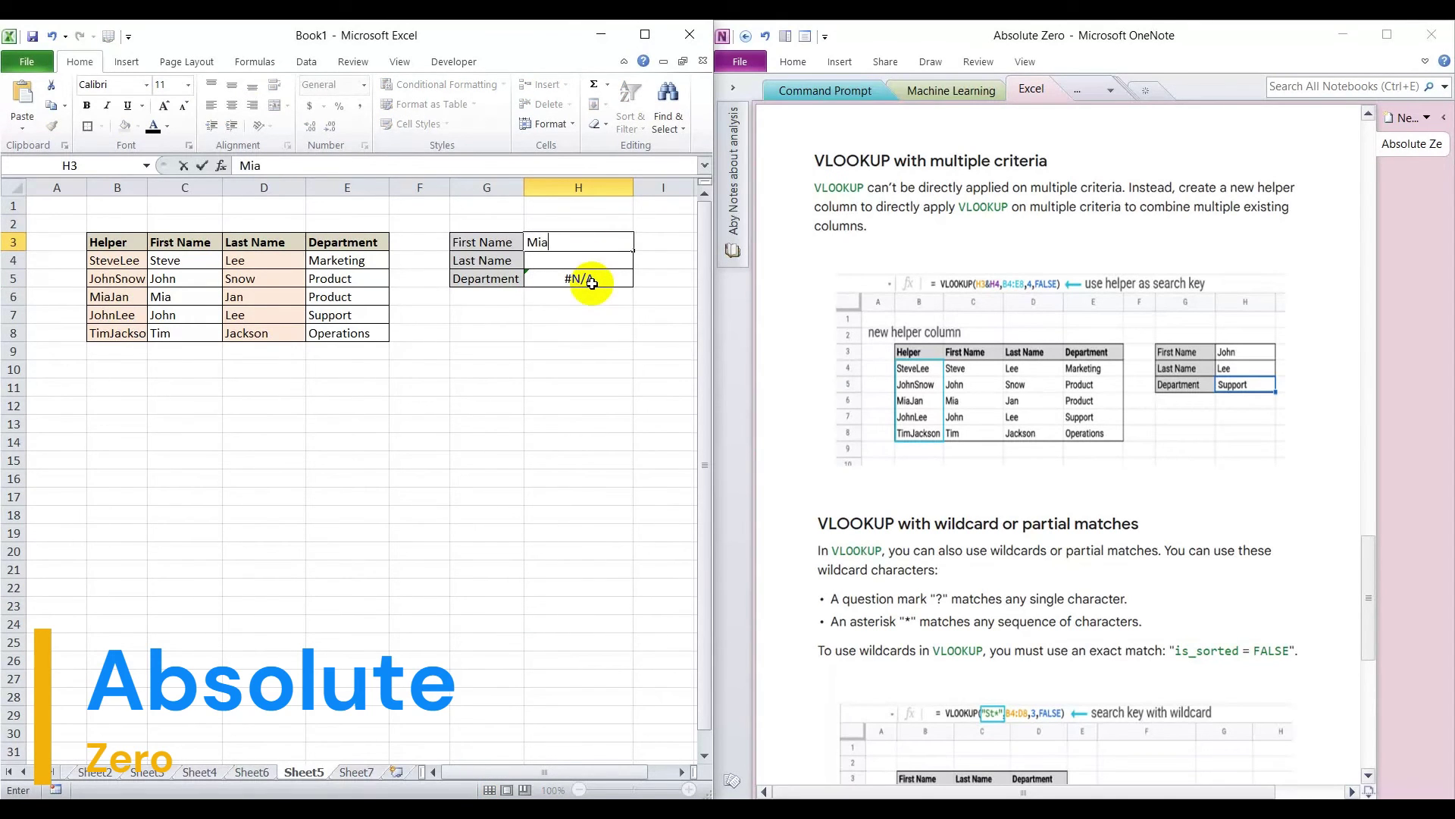
key("Return")
type("J")
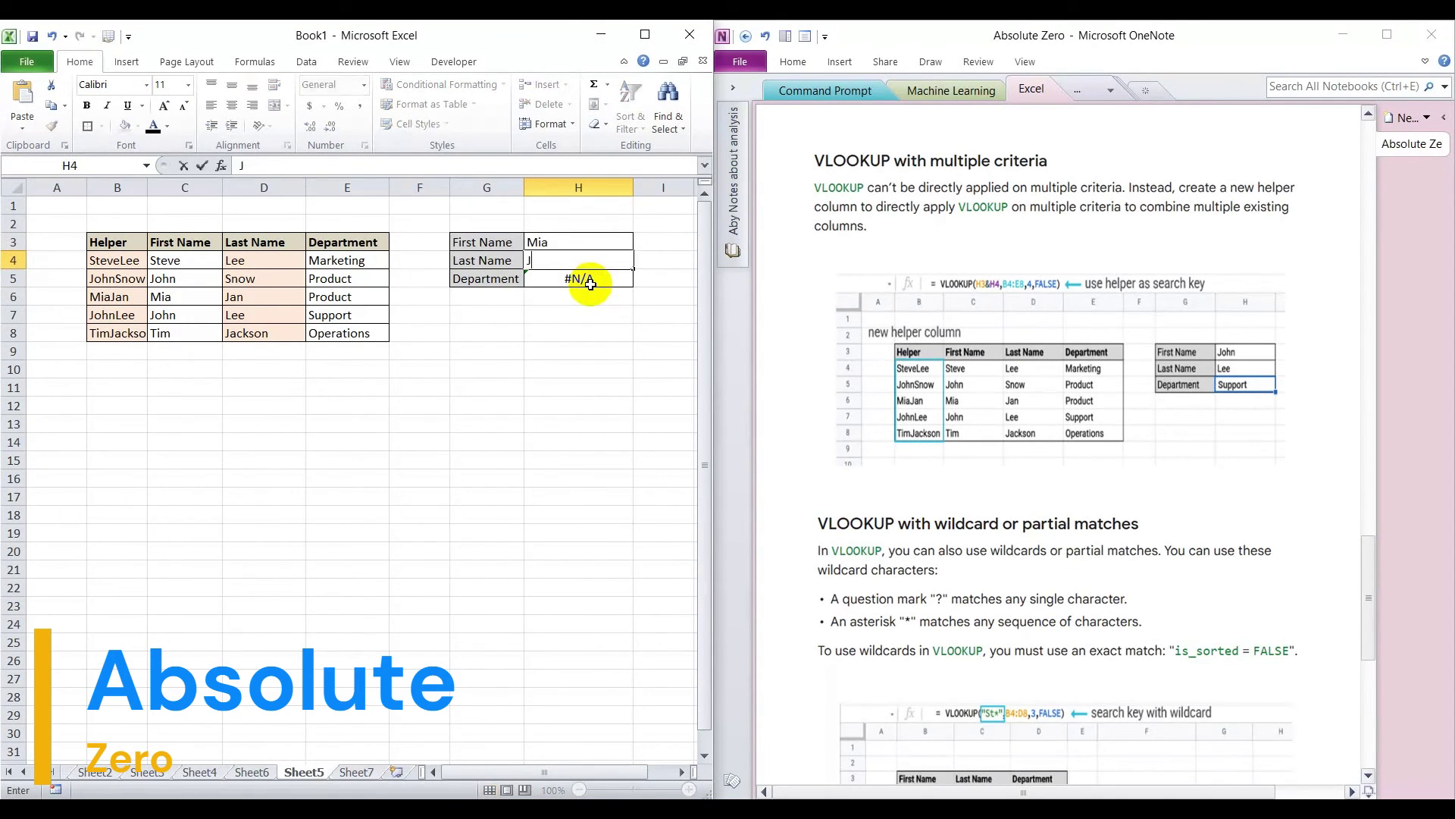
type("an")
key("Return")
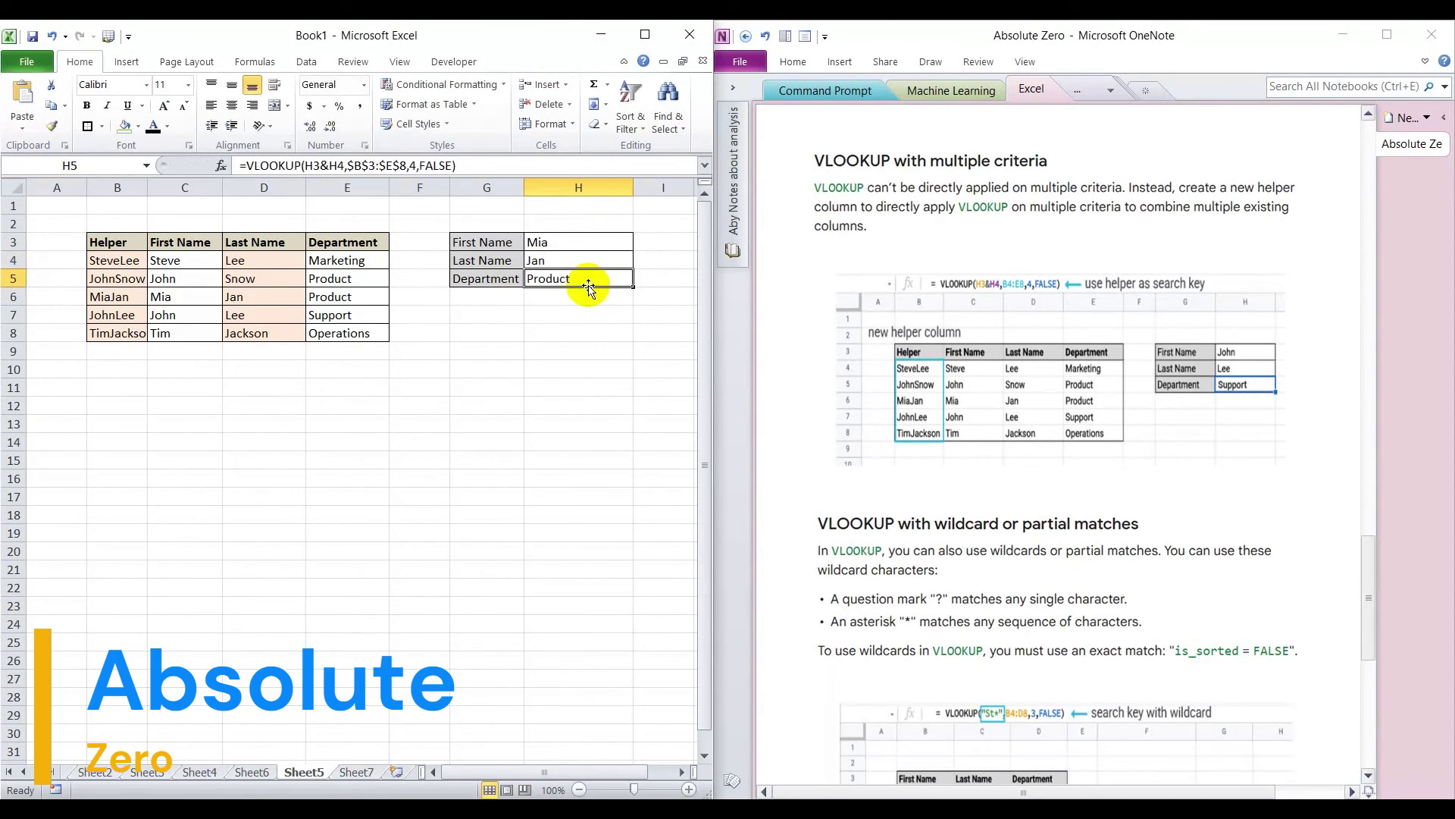
Replace the criteria in H3 and H4 with the first and last name from the table's row 4 record
double_click(571, 243)
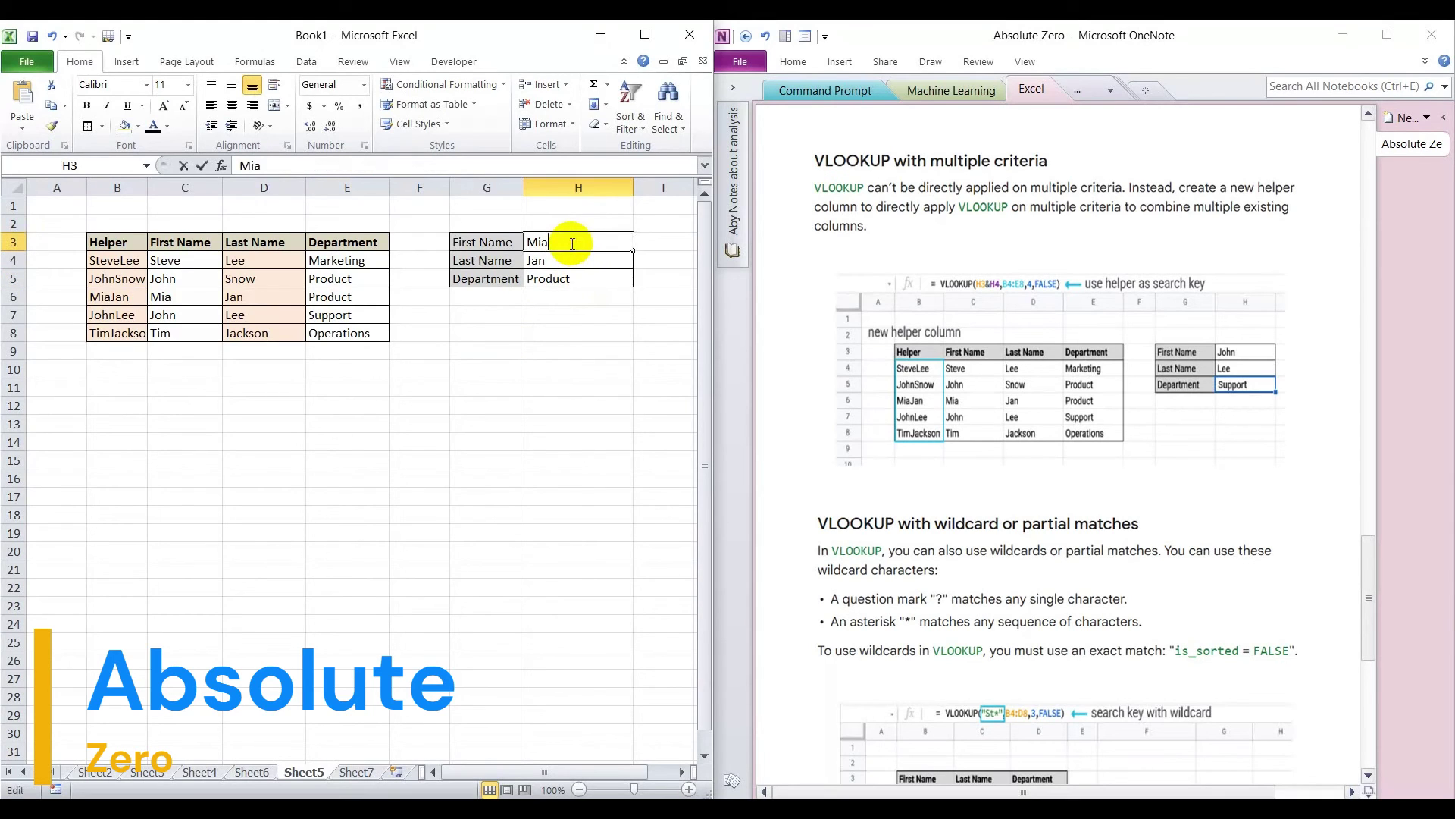
double_click(530, 242)
type("Steve")
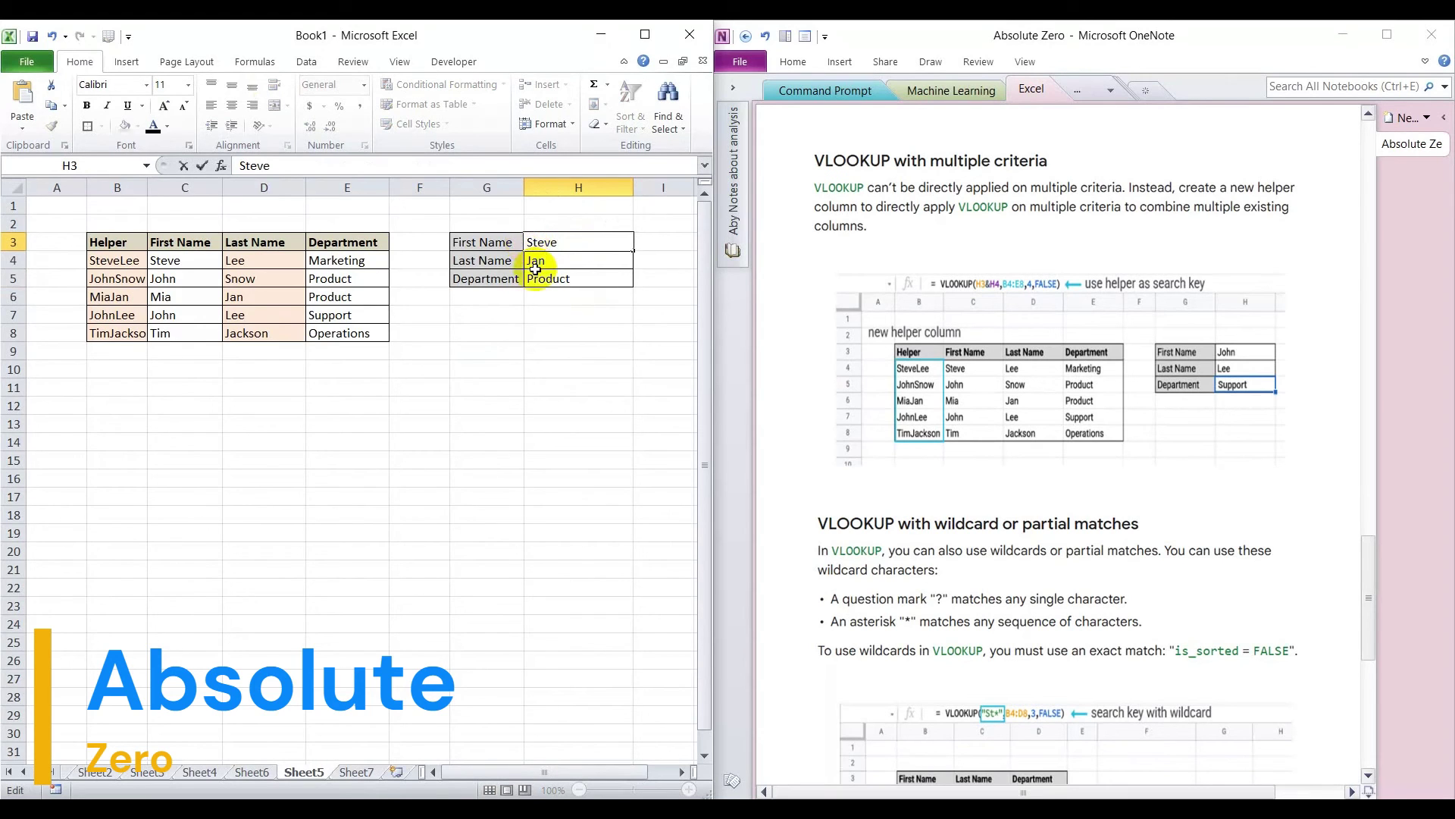
double_click(554, 261)
left_click_drag(556, 261, 498, 262)
type("Le")
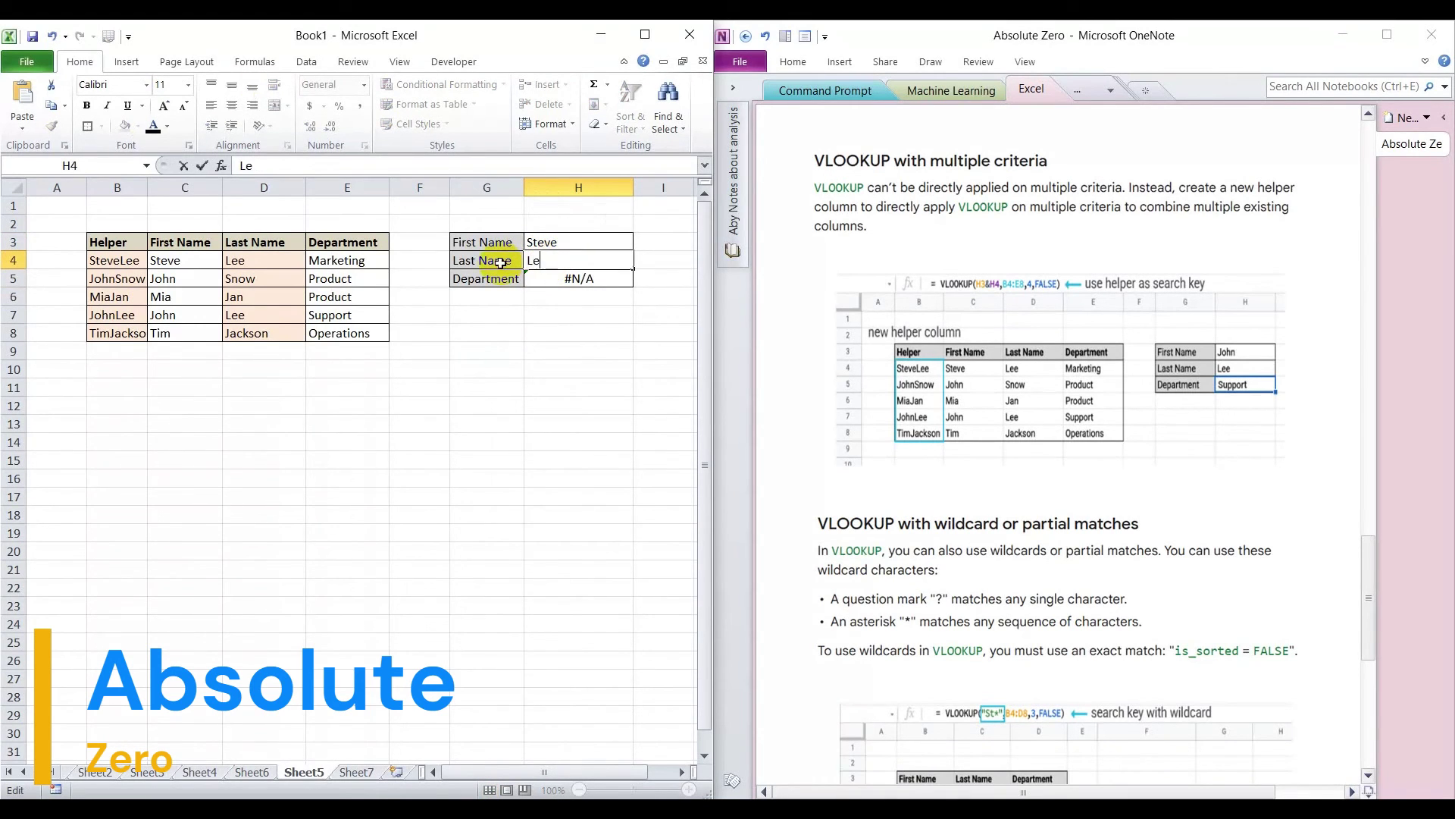
type("e")
key("Return")
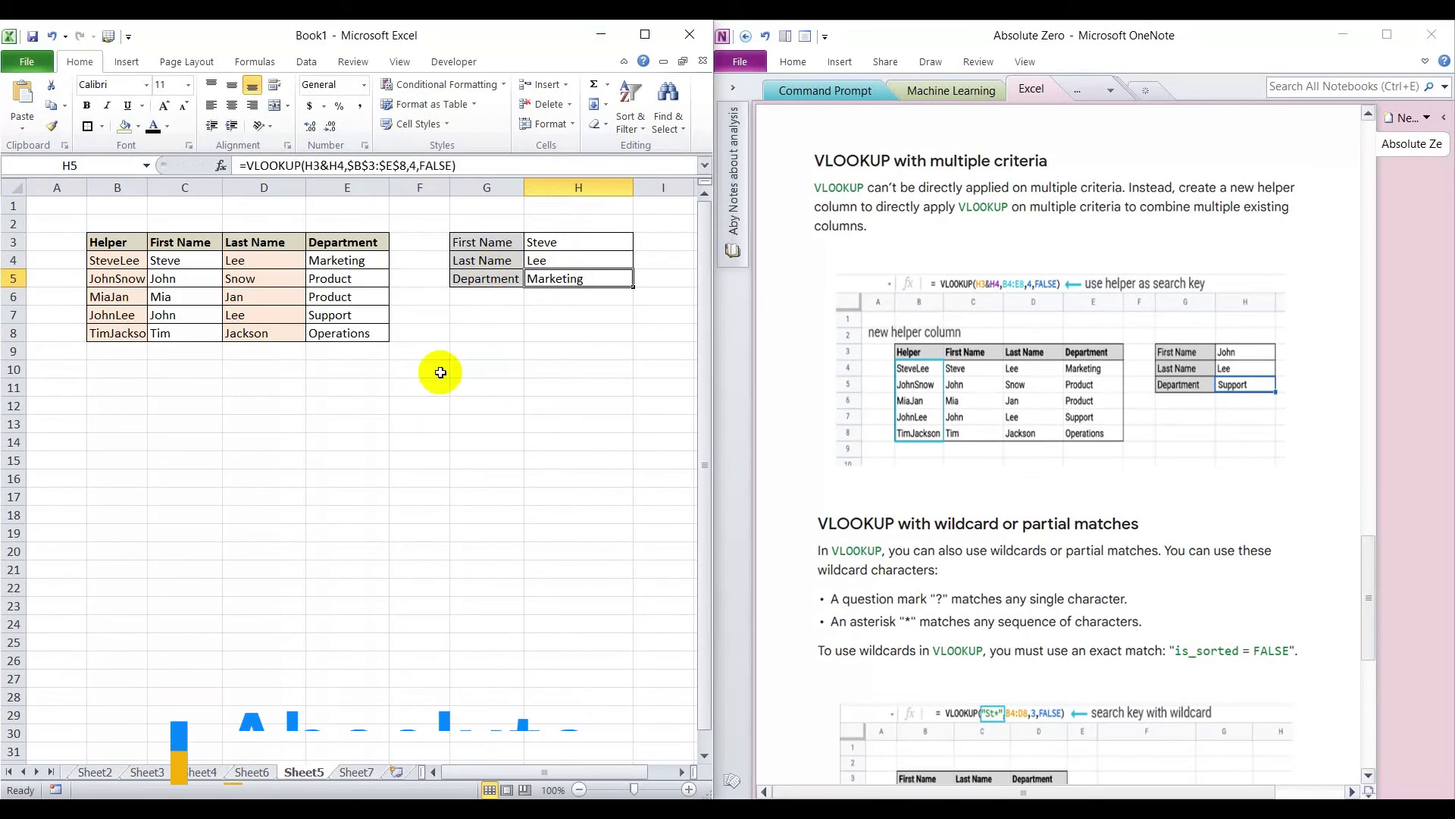
left_click(451, 435)
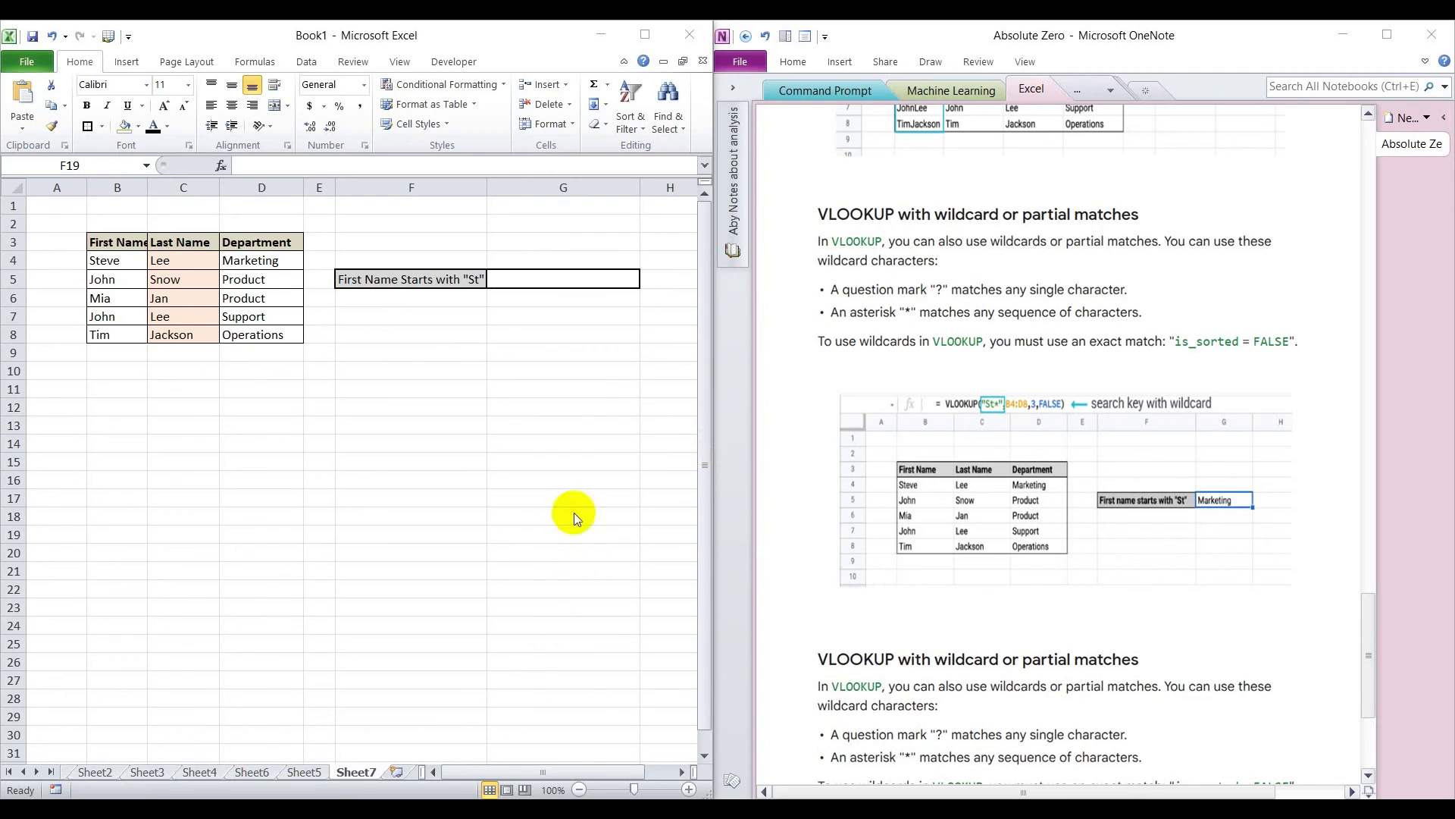
Examine the notes on VLOOKUP with wildcards and the First Name Starts with "St" layout on Sheet7
left_click(331, 472)
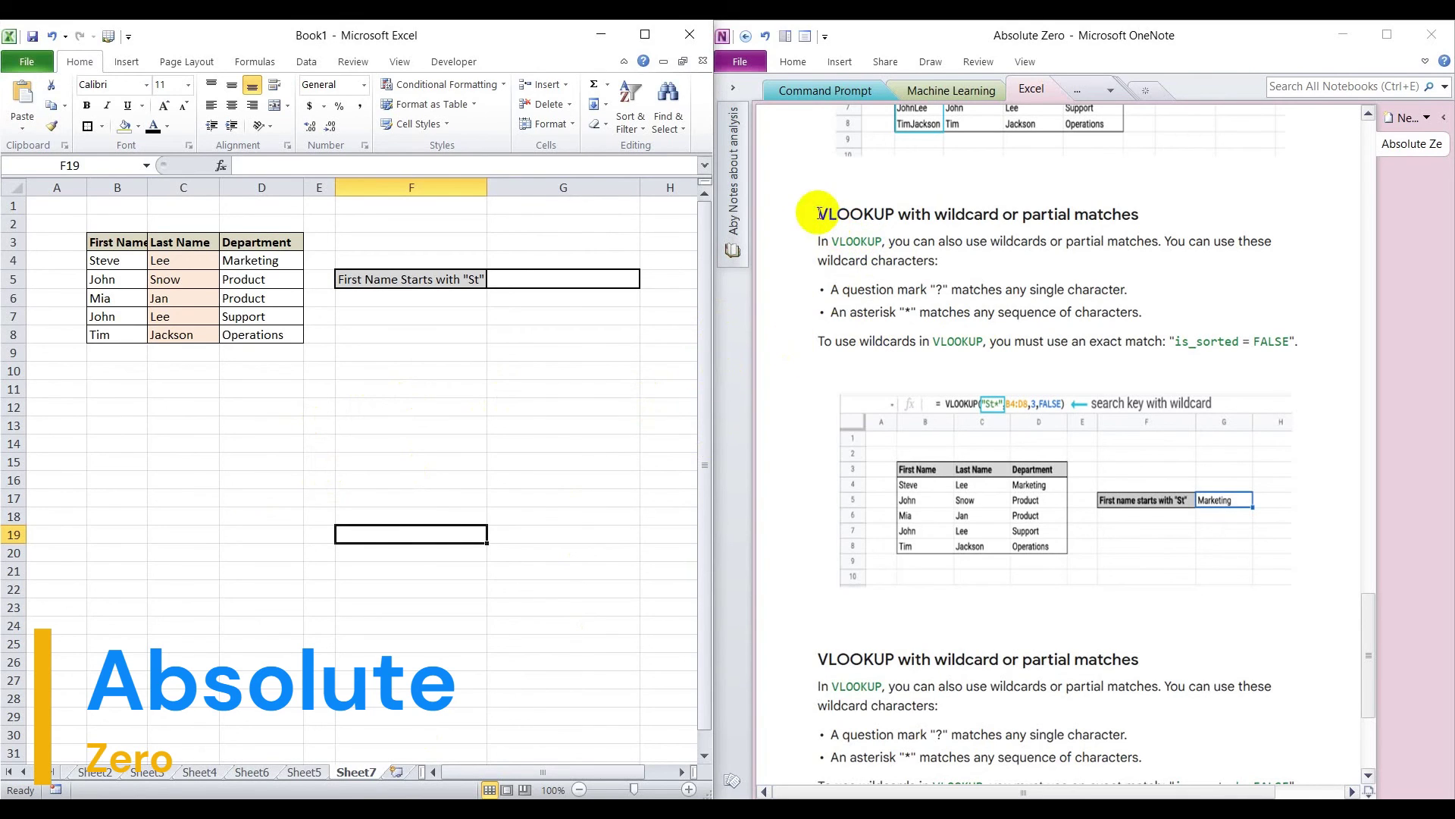
left_click(929, 211)
left_click(711, 555)
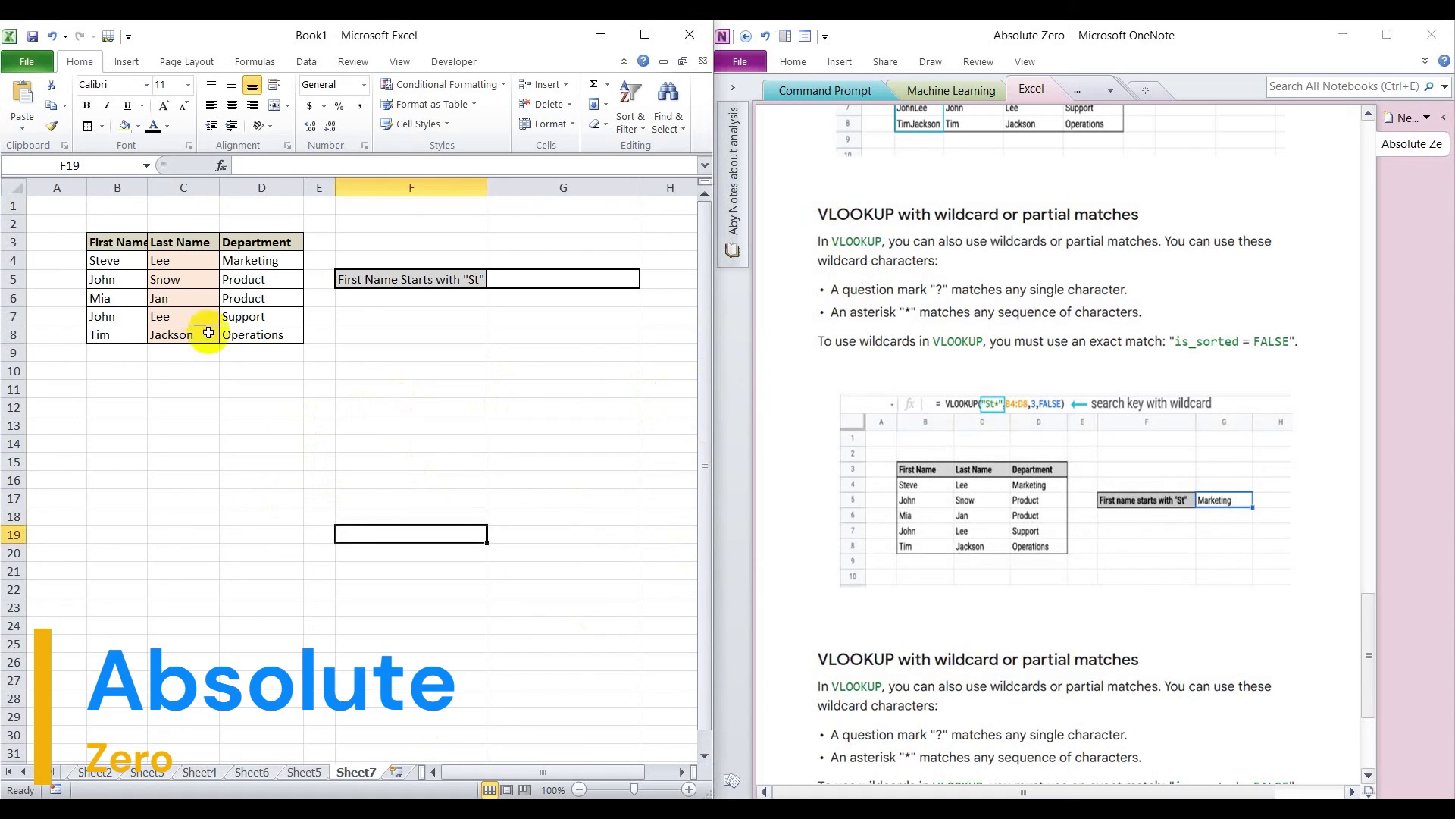
left_click(263, 426)
double_click(474, 277)
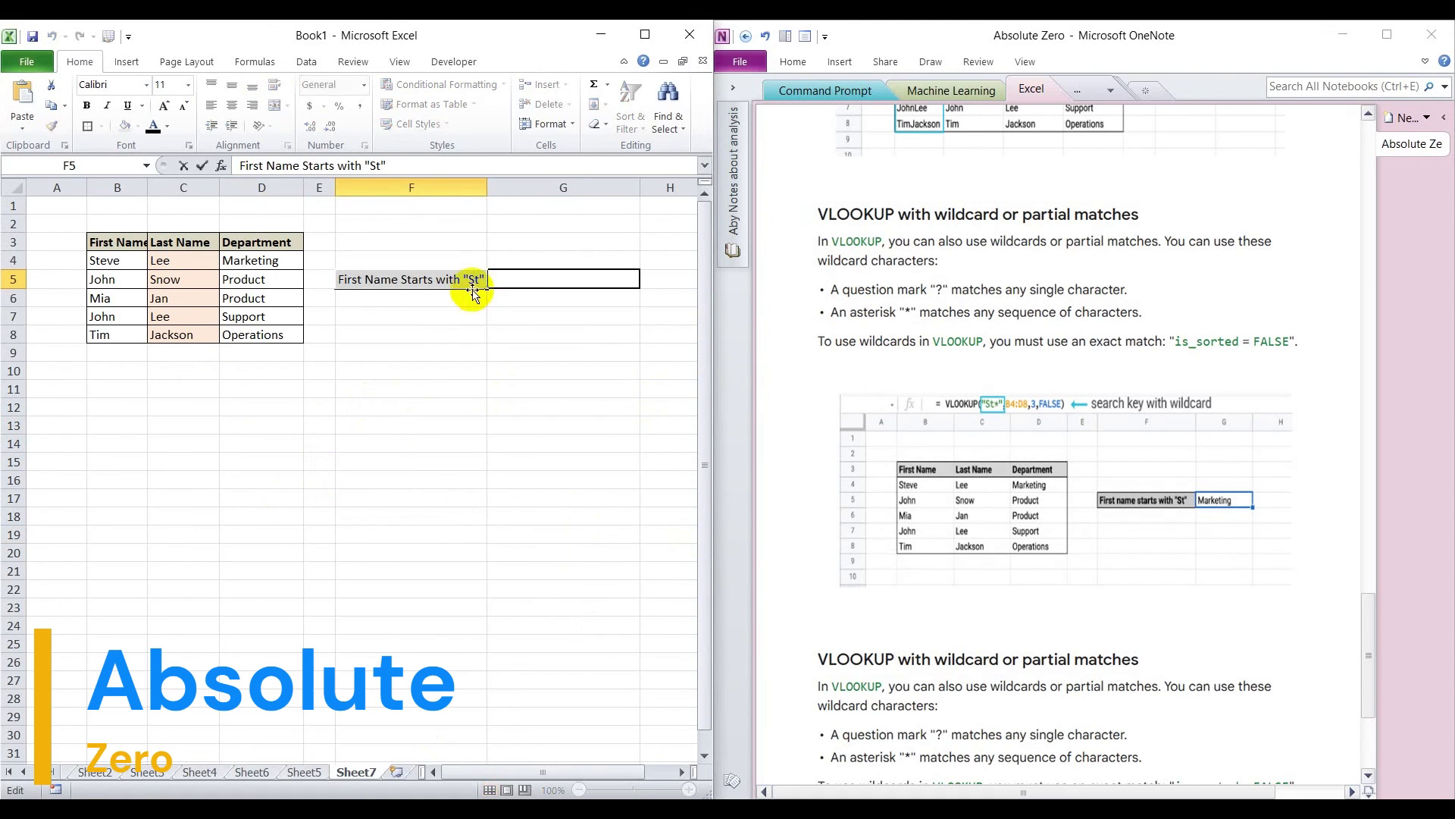
left_click(478, 386)
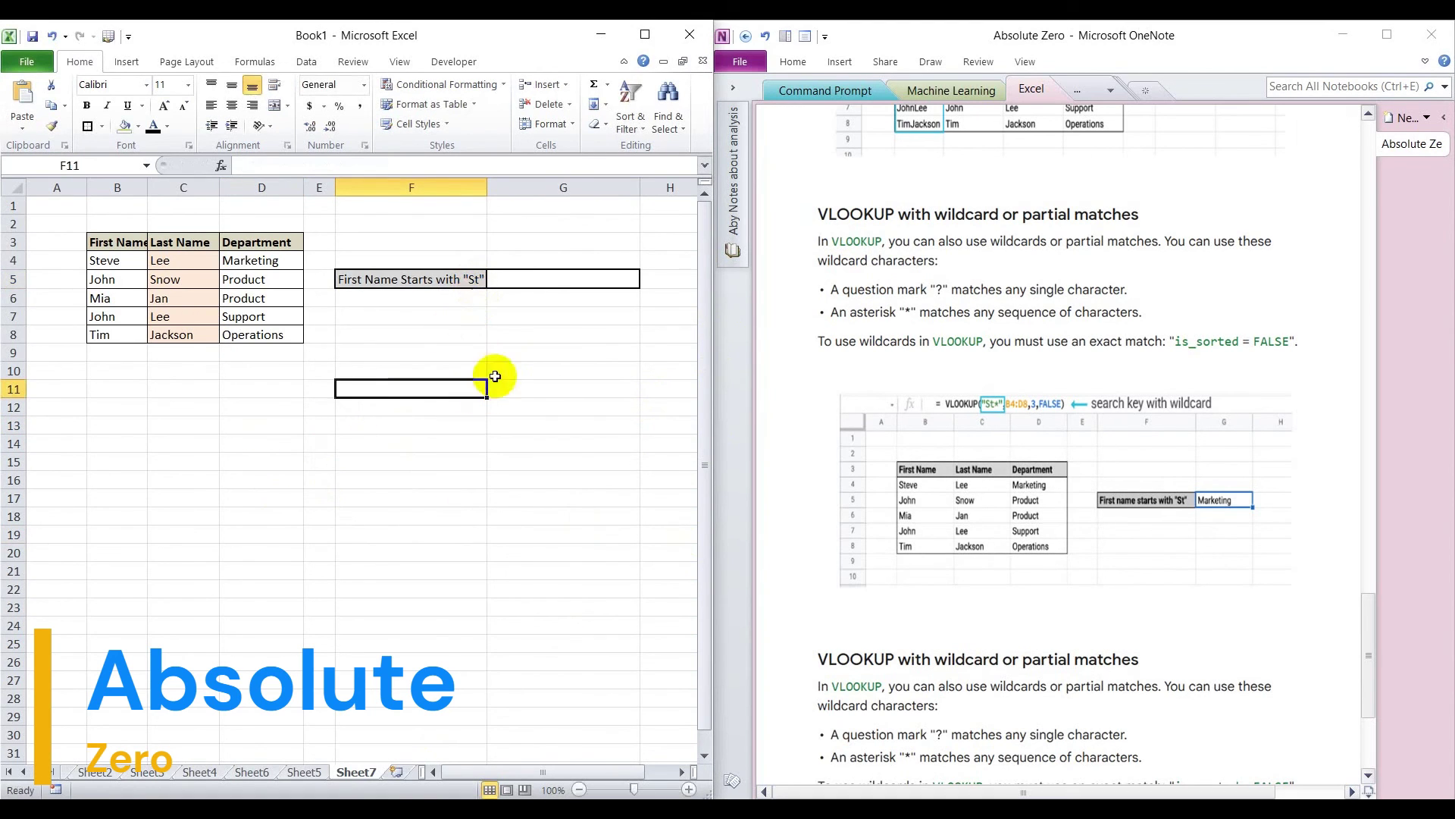
left_click(539, 279)
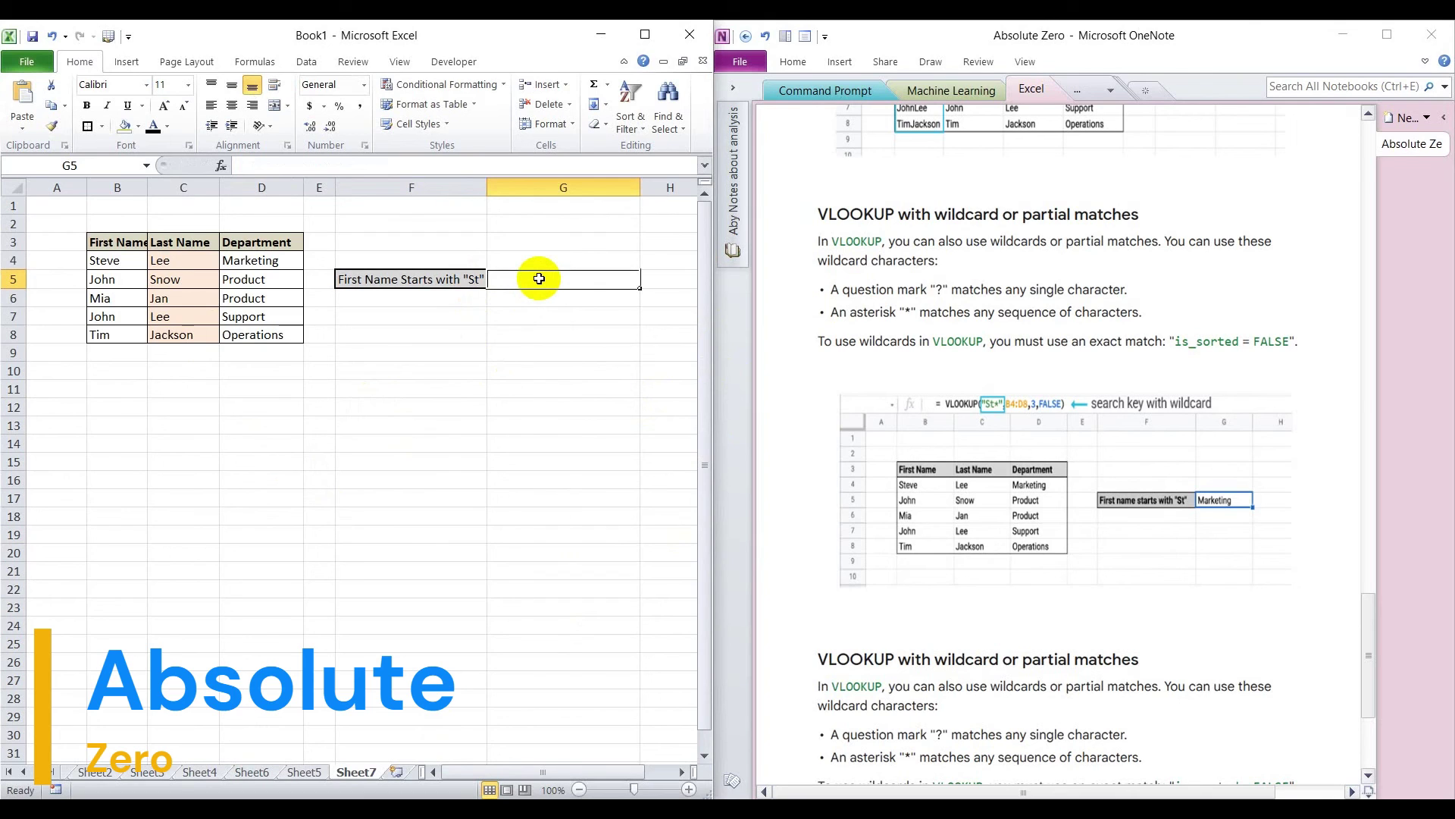
left_click(480, 461)
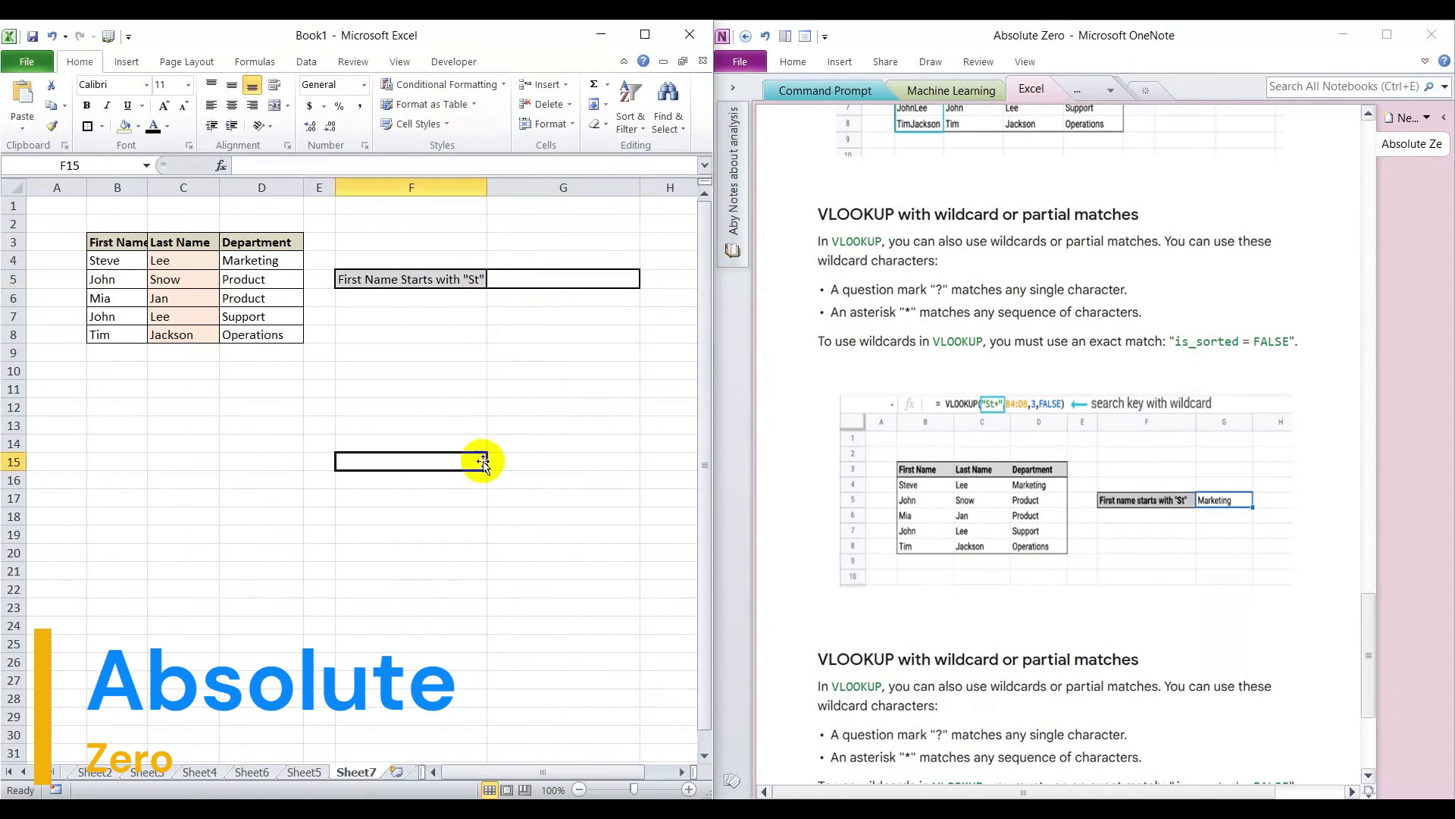
Insert the VLOOKUP function in G5 of Sheet7 and set its lookup value to the wildcard text "St*"
left_click(524, 277)
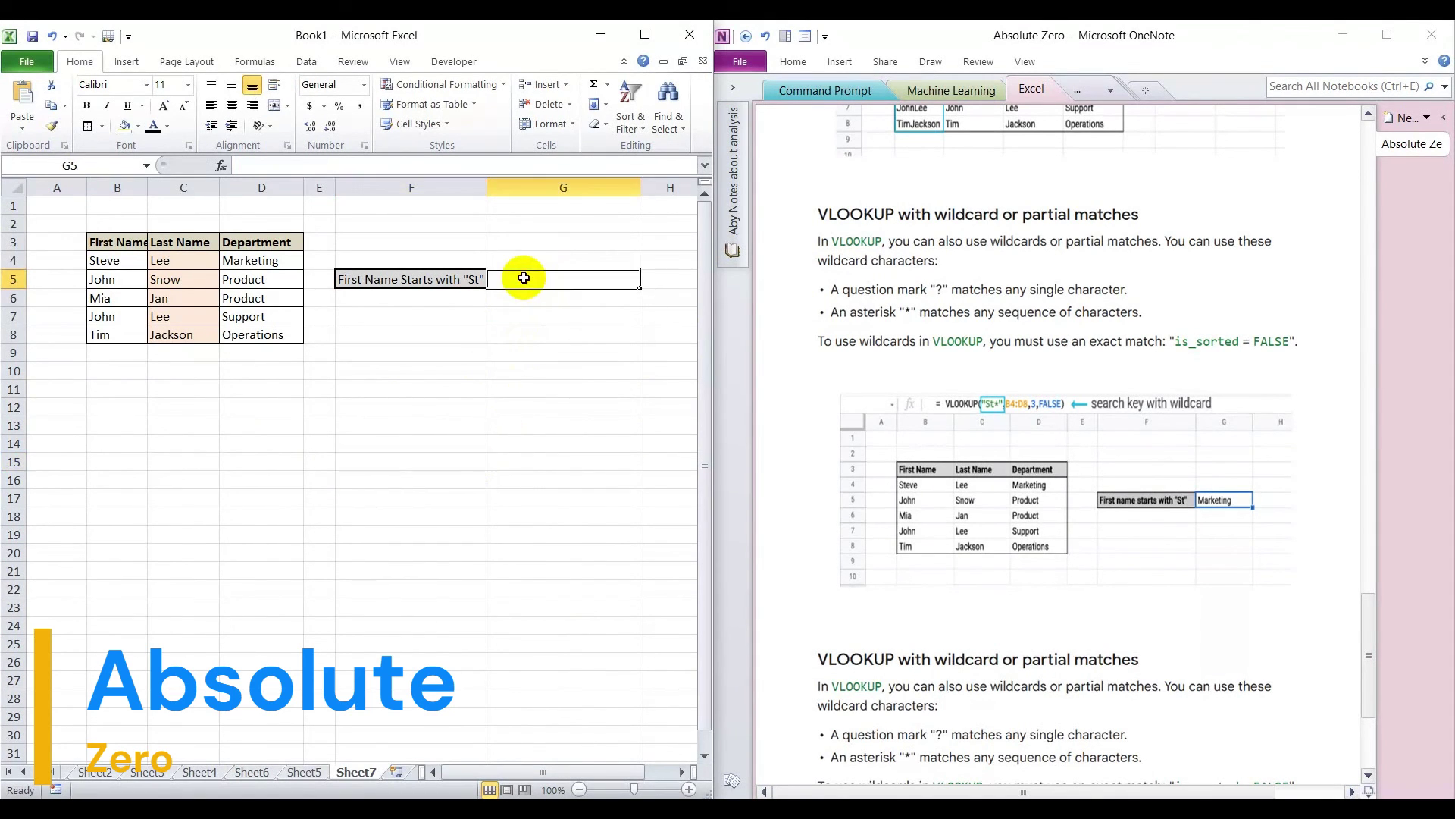
left_click(221, 166)
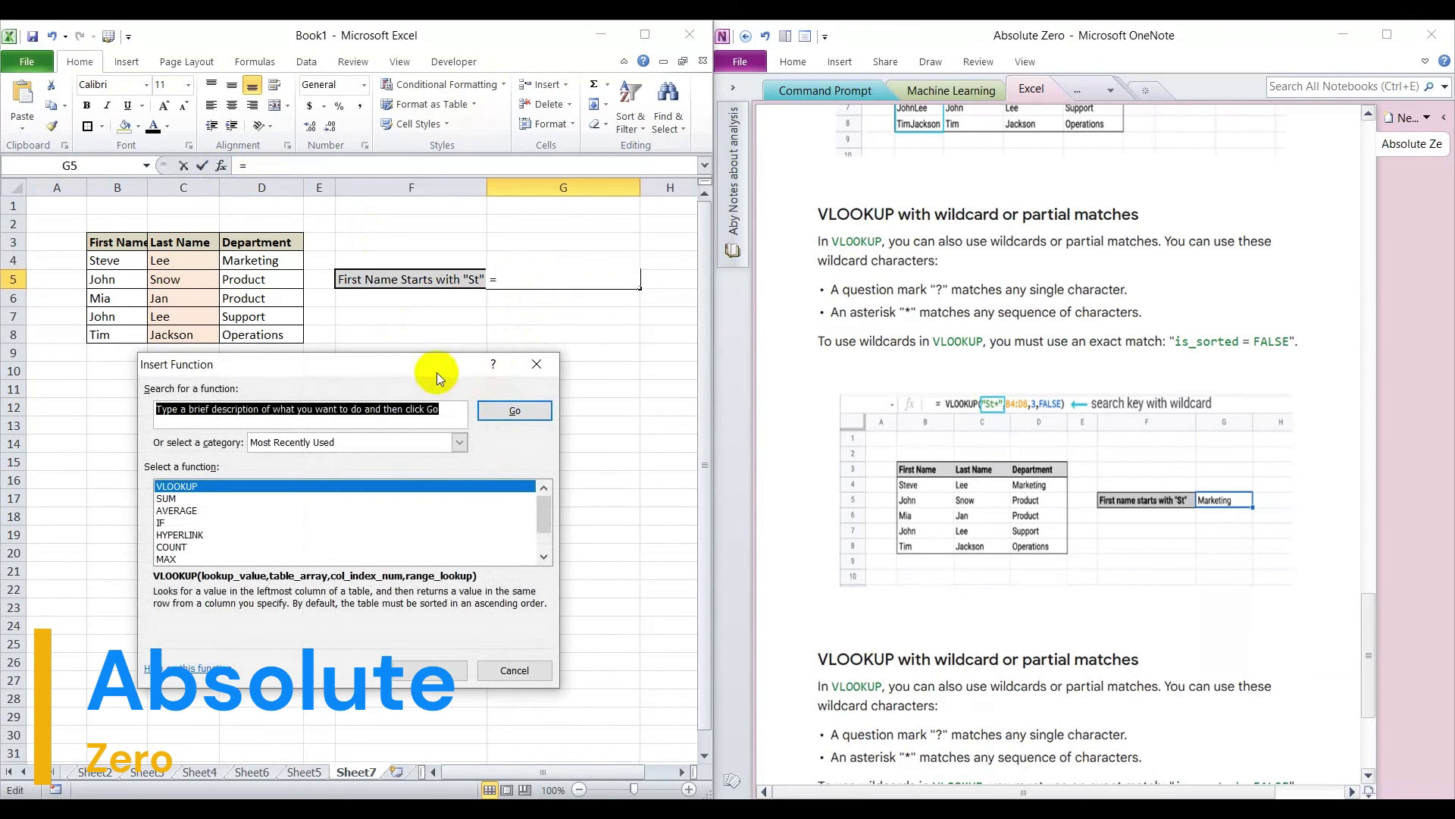
left_click_drag(434, 371, 341, 365)
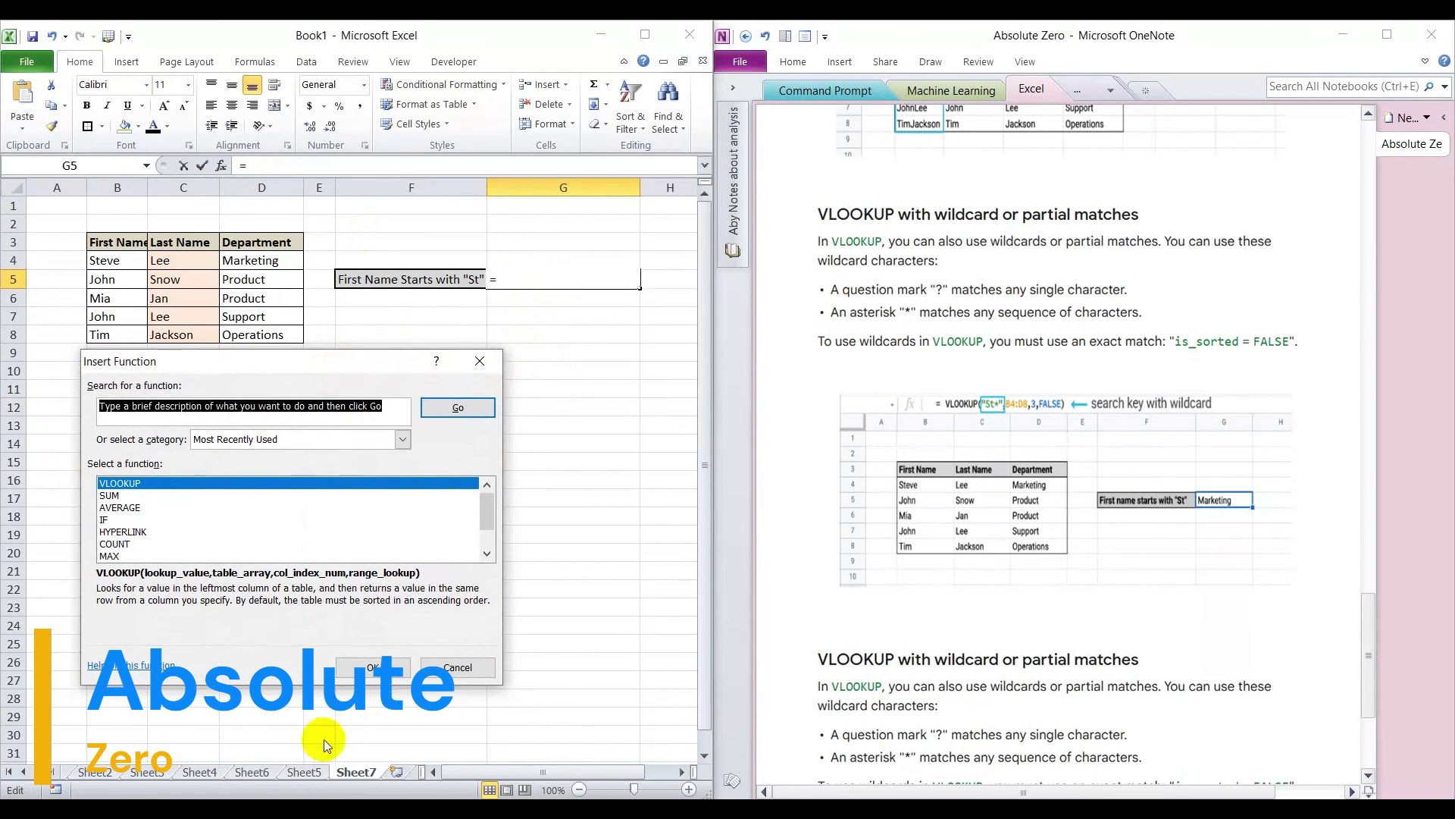
left_click(375, 665)
left_click_drag(144, 378, 232, 368)
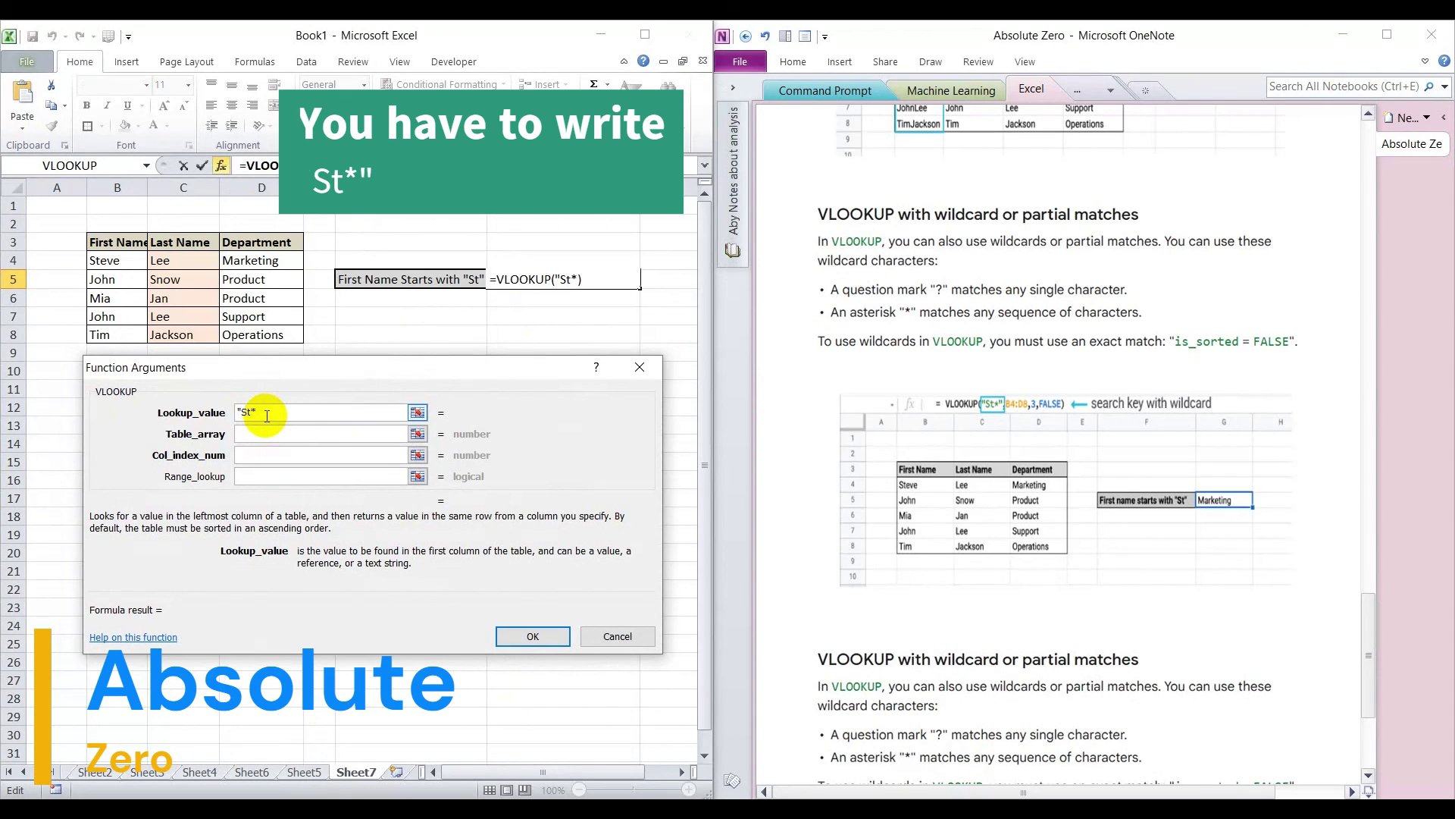
type("\"")
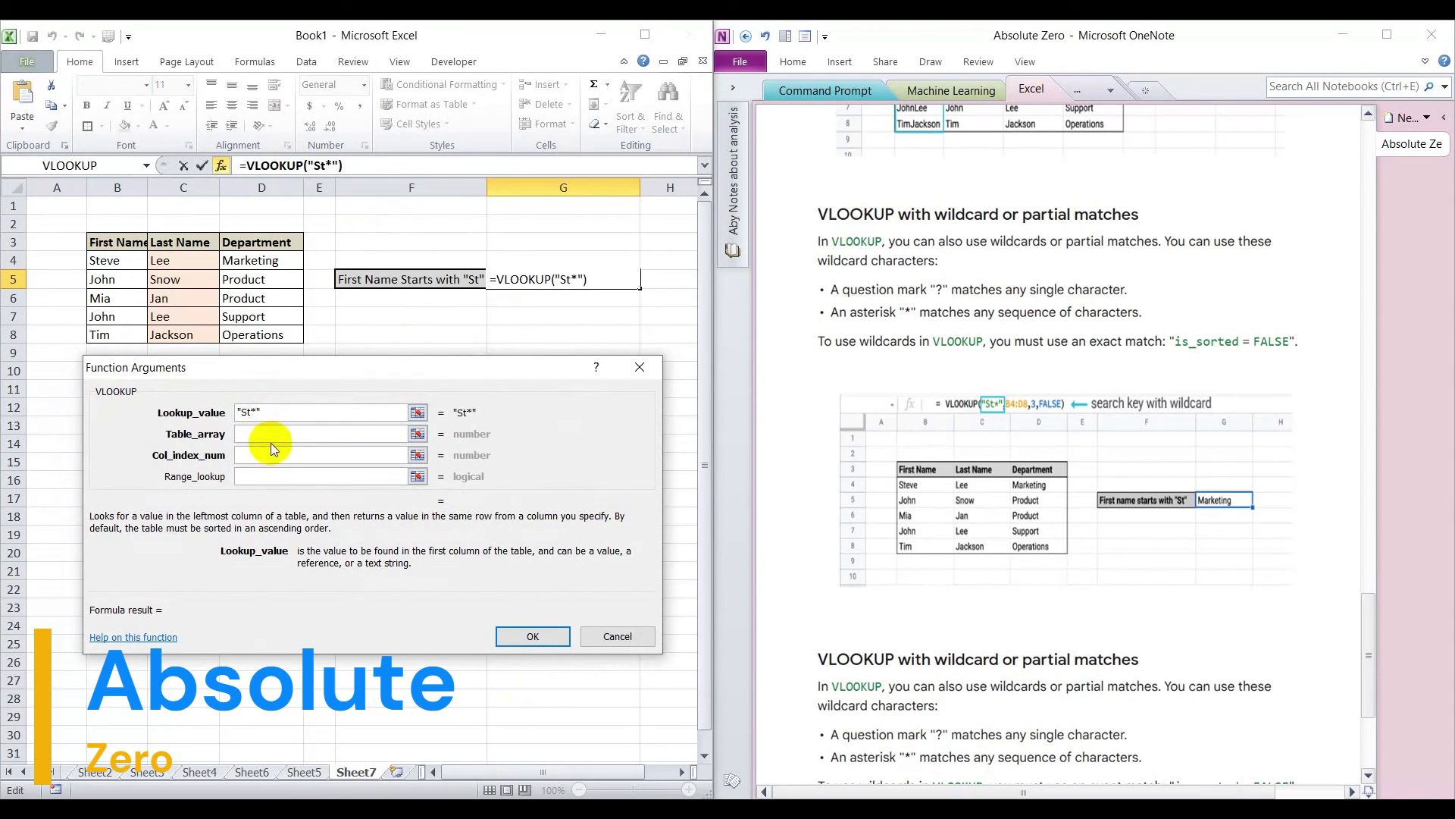
Set the table array to the First Name-to-Department table including its headers, B3:D8
left_click(288, 433)
left_click(417, 433)
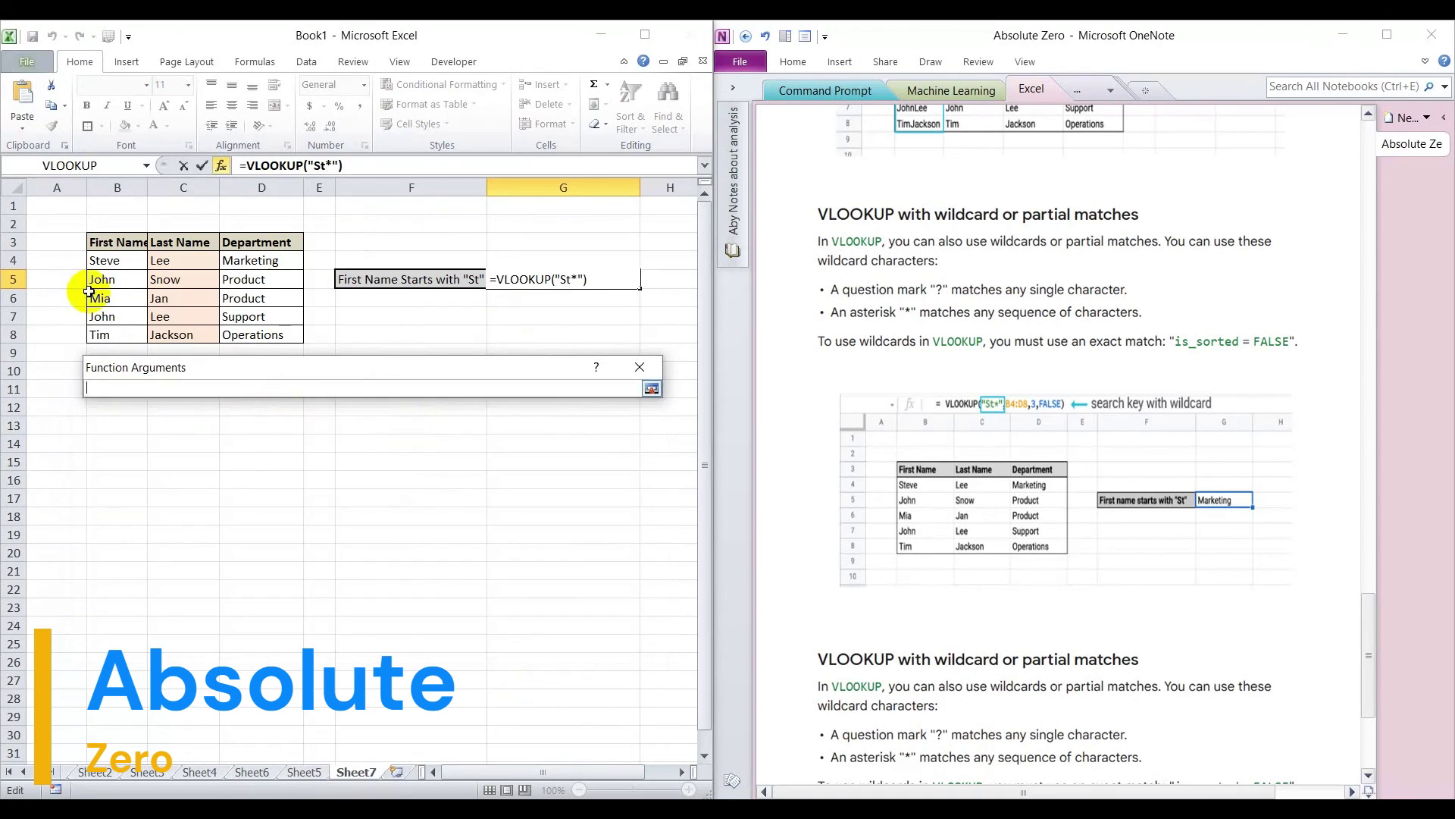
left_click_drag(102, 243, 252, 335)
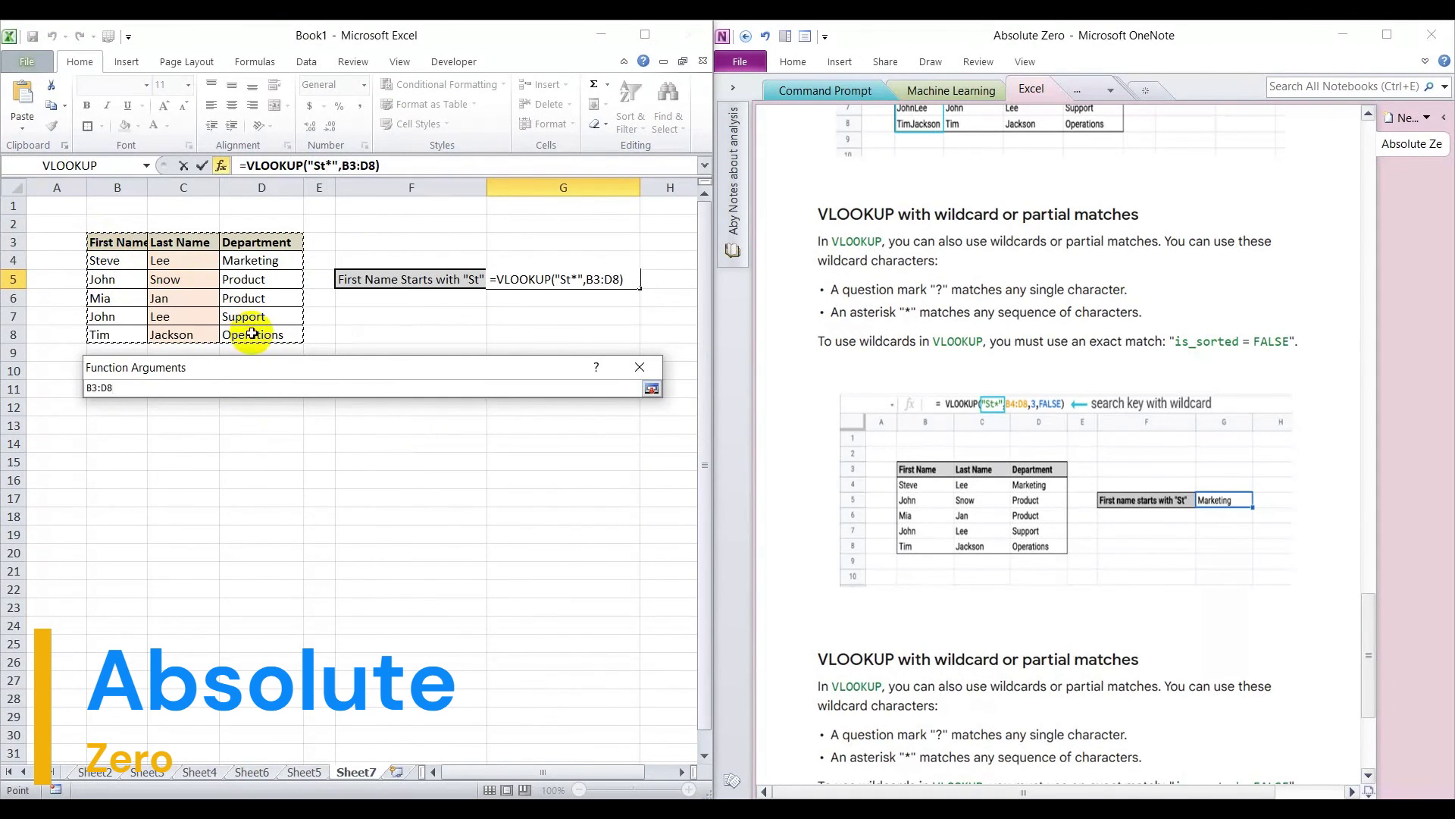
key("Return")
Set the column index to 3 and the range lookup to False, finish the wildcard VLOOKUP, and reselect G5 to check it
left_click(275, 456)
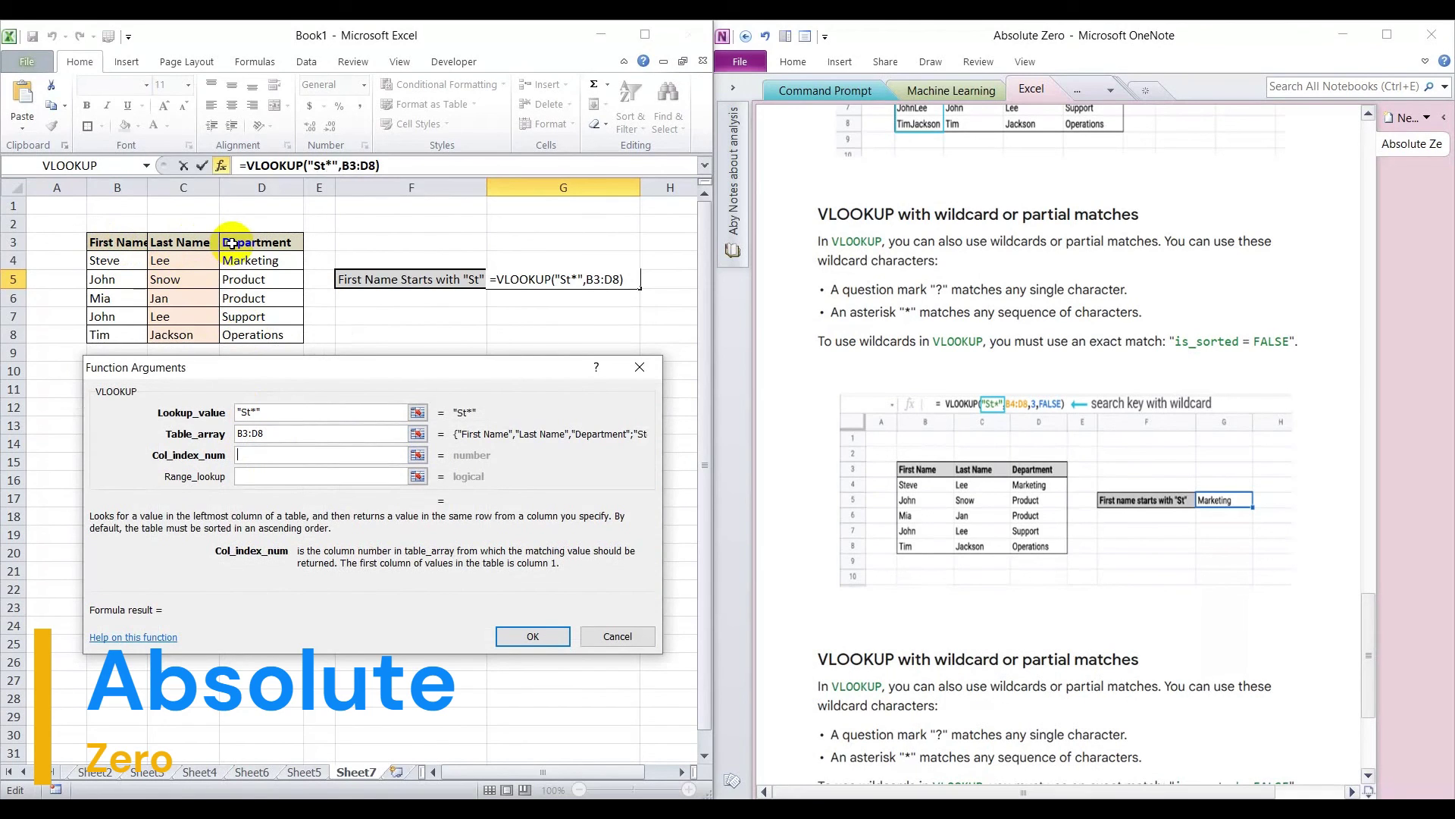
type("3")
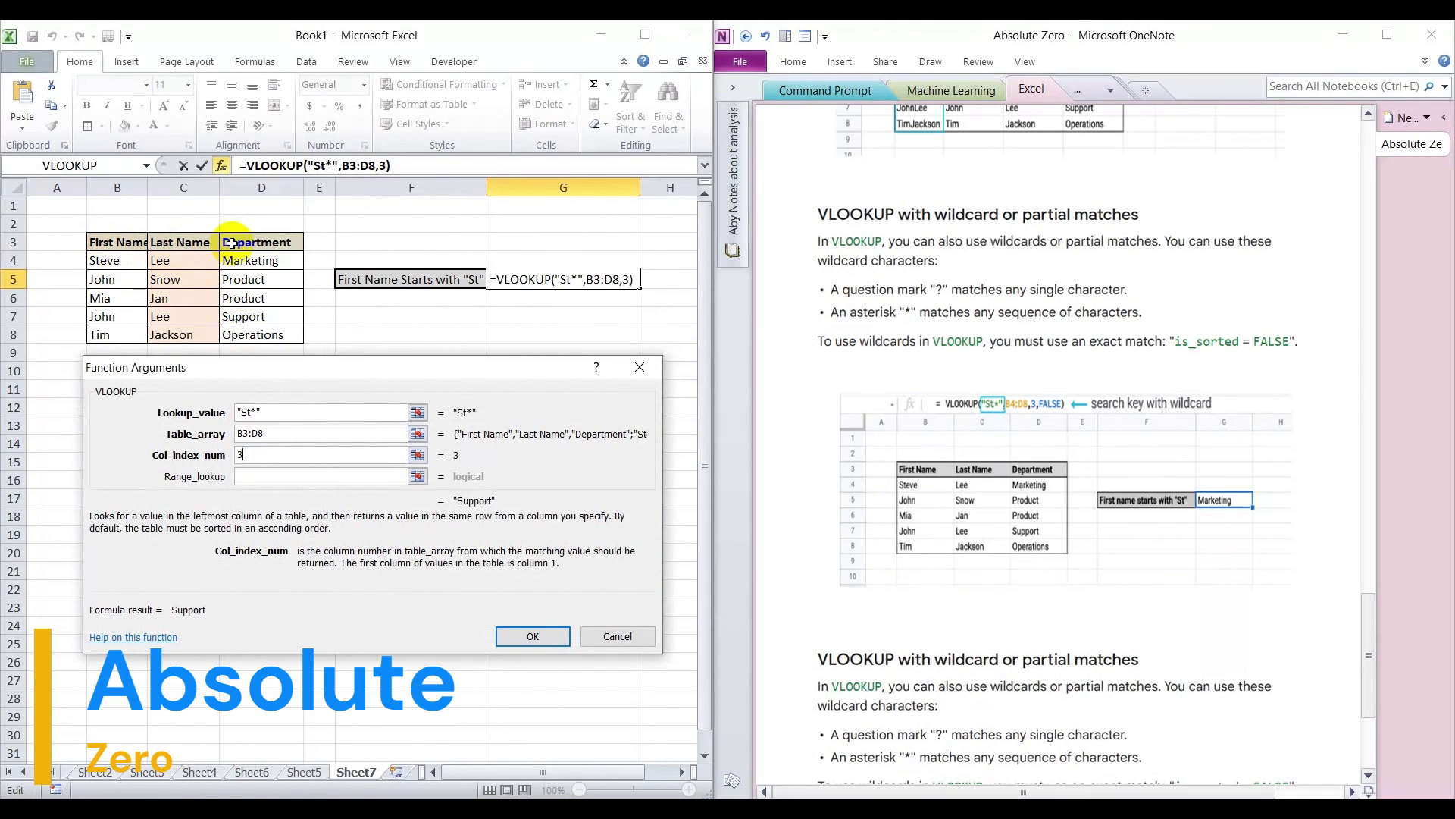
left_click(277, 477)
type("False")
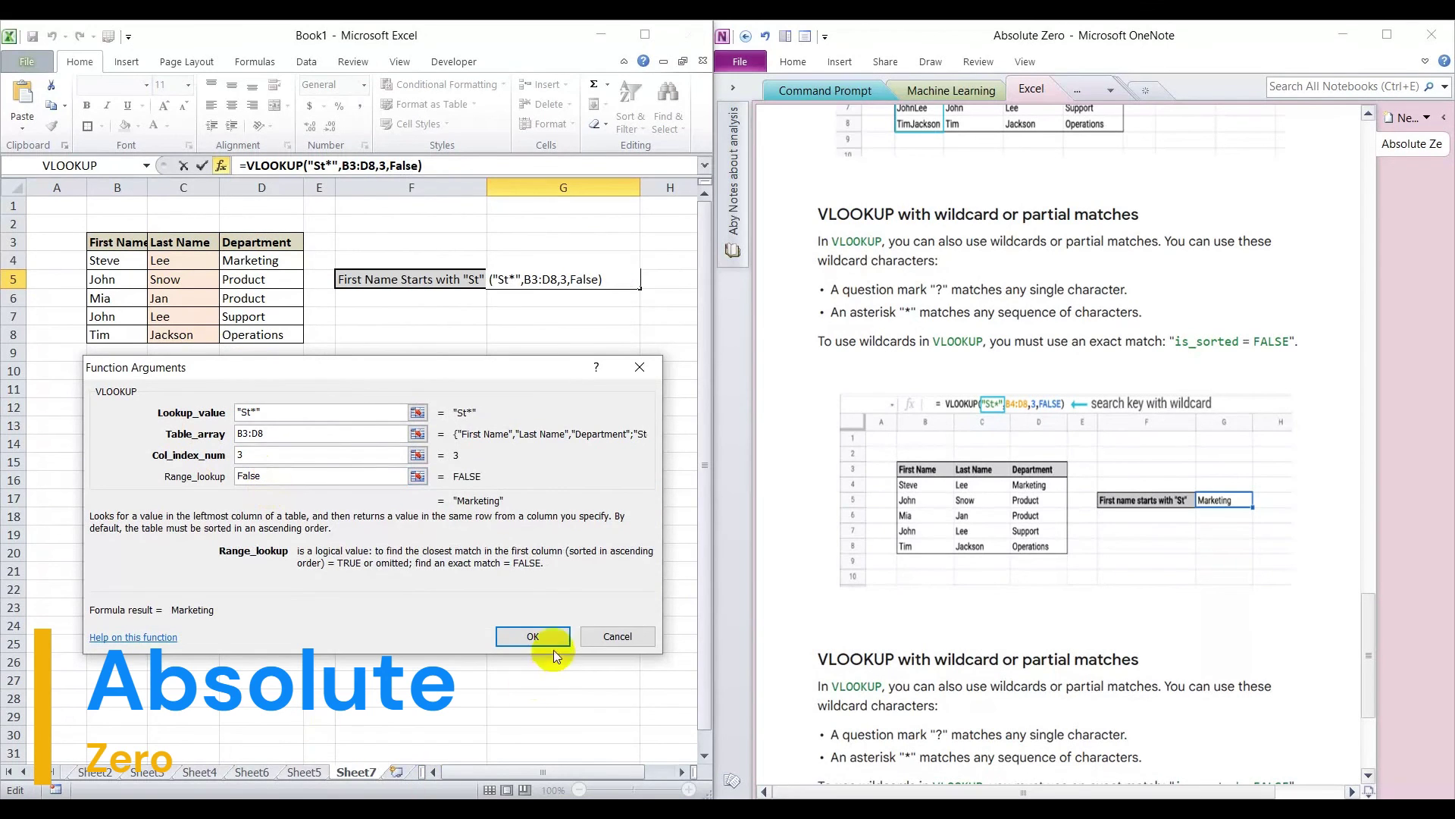
left_click(533, 636)
left_click(424, 565)
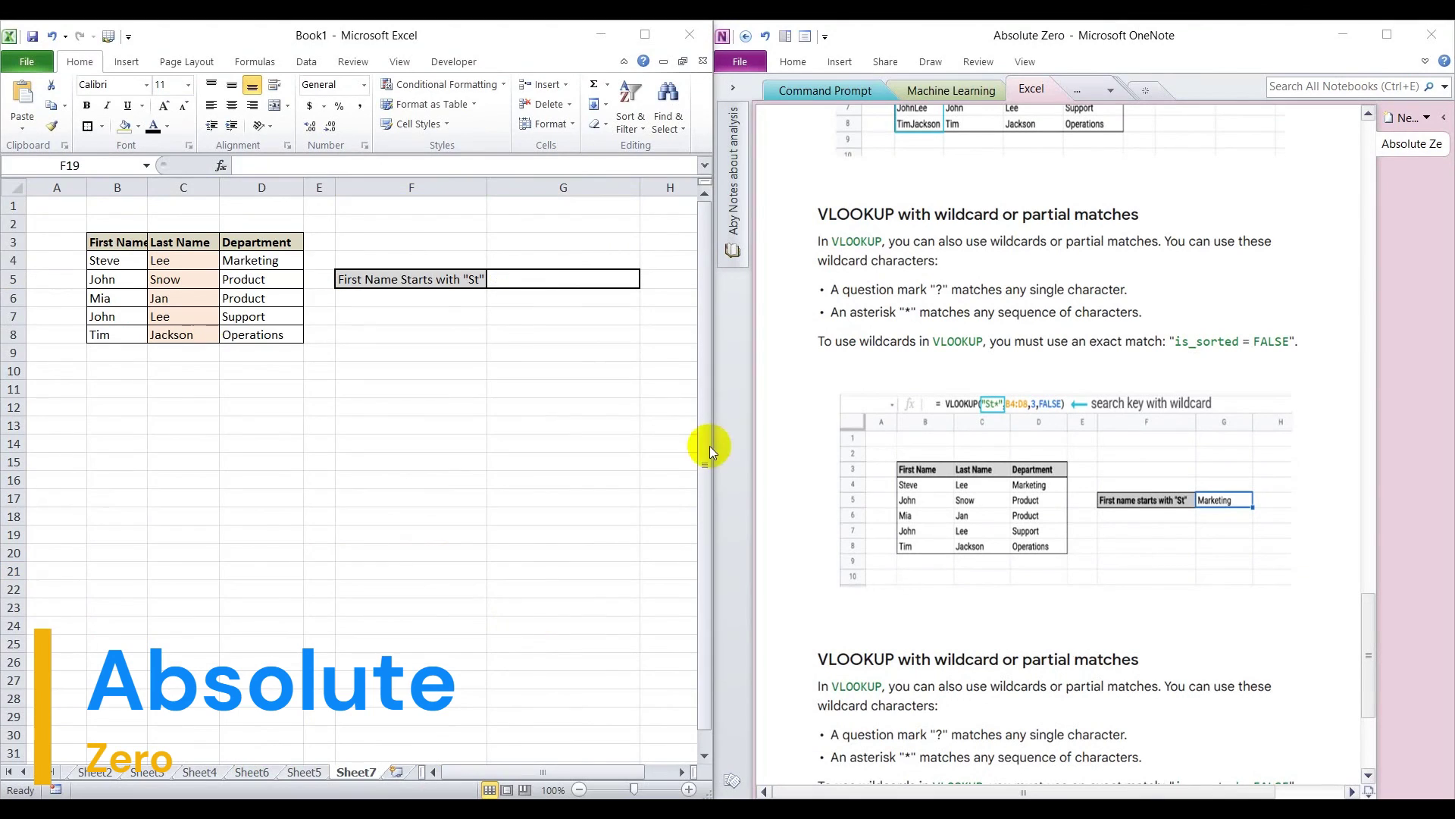
left_click(487, 334)
left_click(489, 385)
left_click(584, 278)
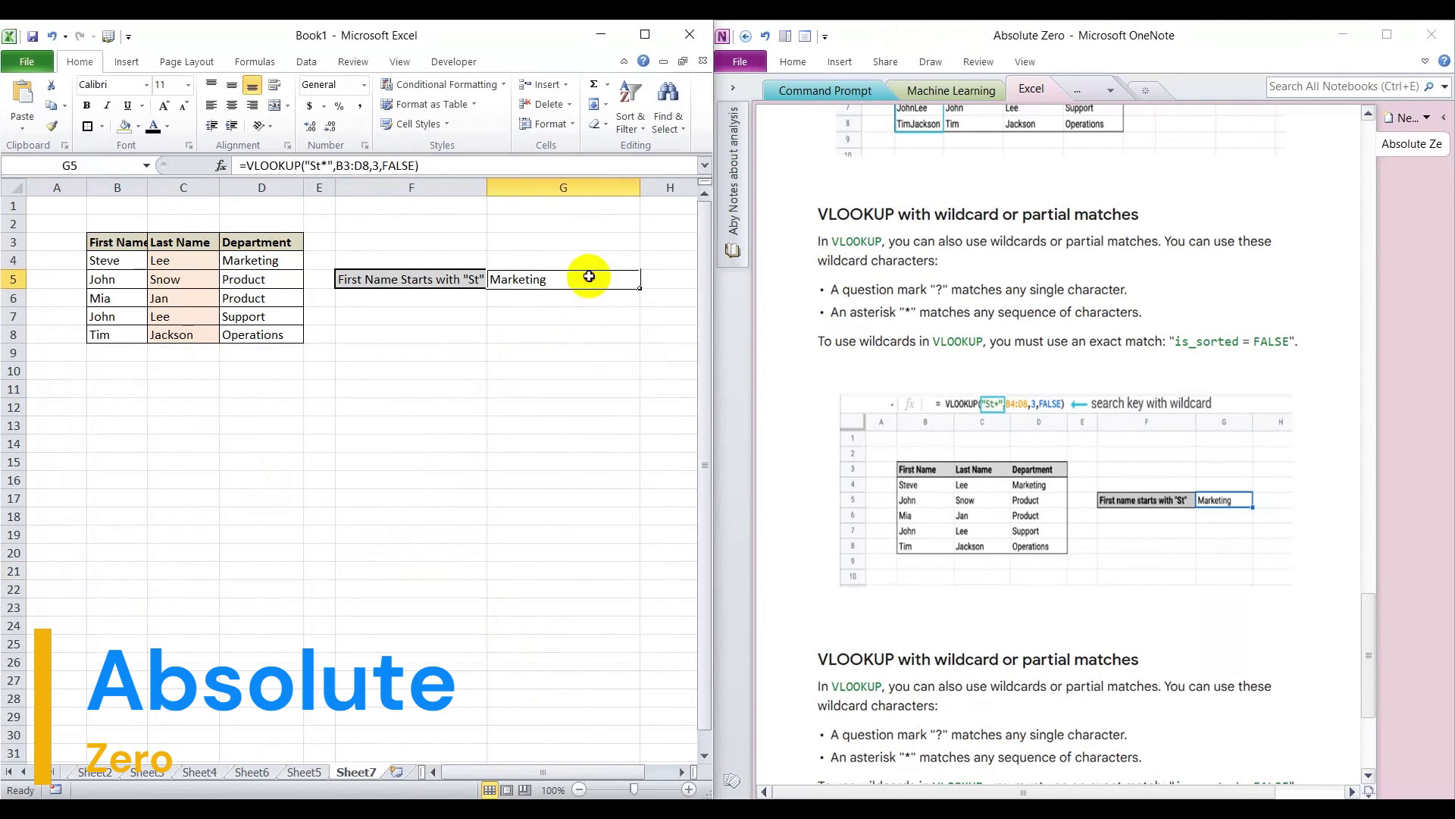